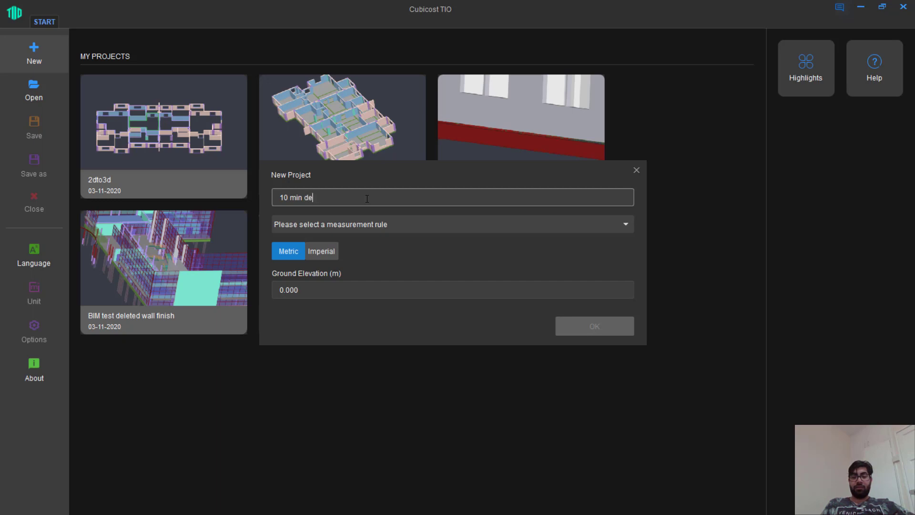
Create the metric project "10 min demo" using the U.K. Standard Method of Measurement of Building Works (Seventh Edition), with ground elevation 0.000
{"action": "left_click", "coordinate": [377, 228]}
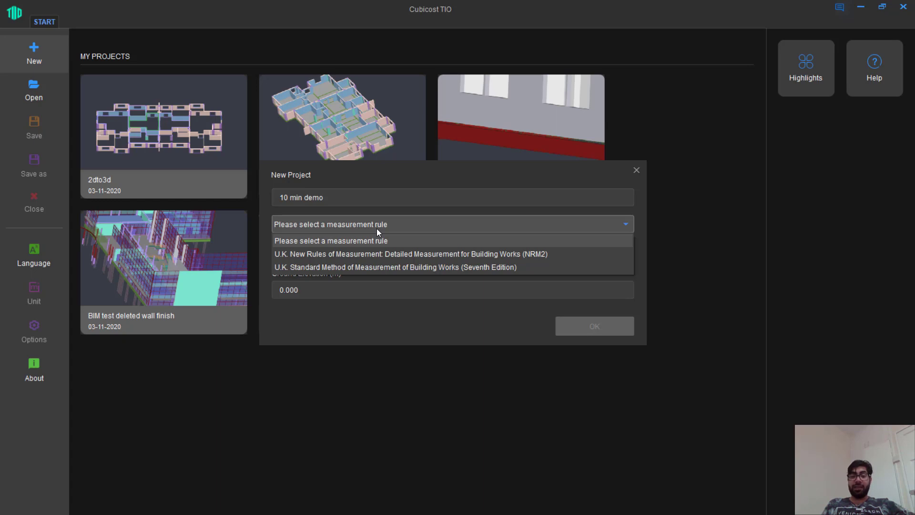
{"action": "left_click", "coordinate": [393, 267]}
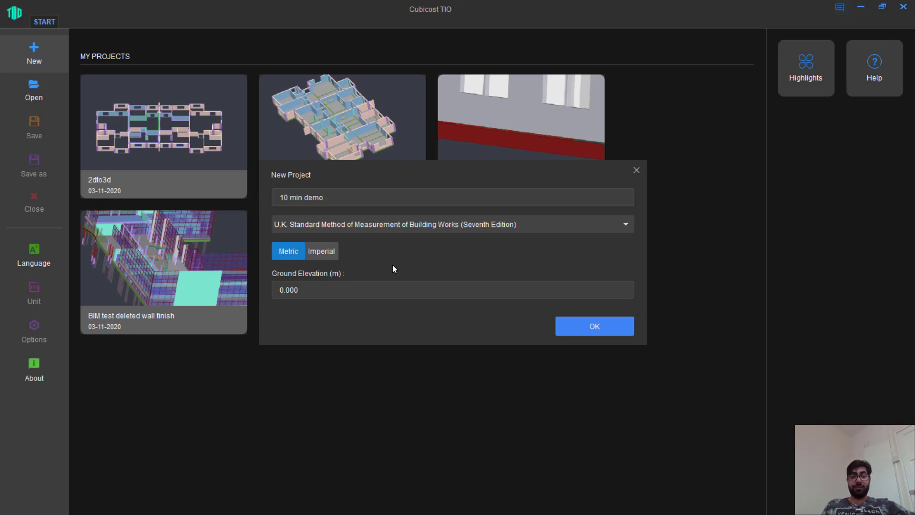
{"action": "left_click", "coordinate": [567, 329]}
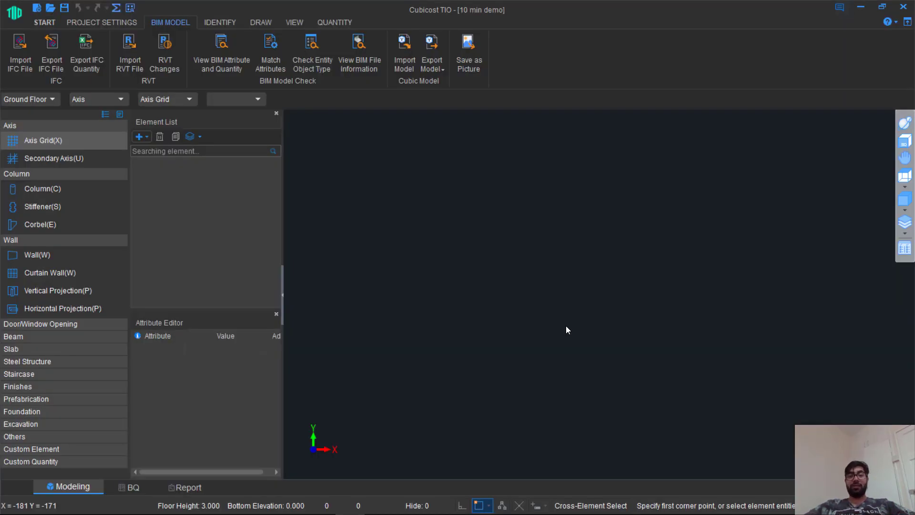
Add the drawings GAS_1_floor plan.dwg, GAS_2_ARCHI00.dwg and GAS_3_door&window list.dwg to the project, with hatches imported
{"action": "left_click", "coordinate": [230, 22]}
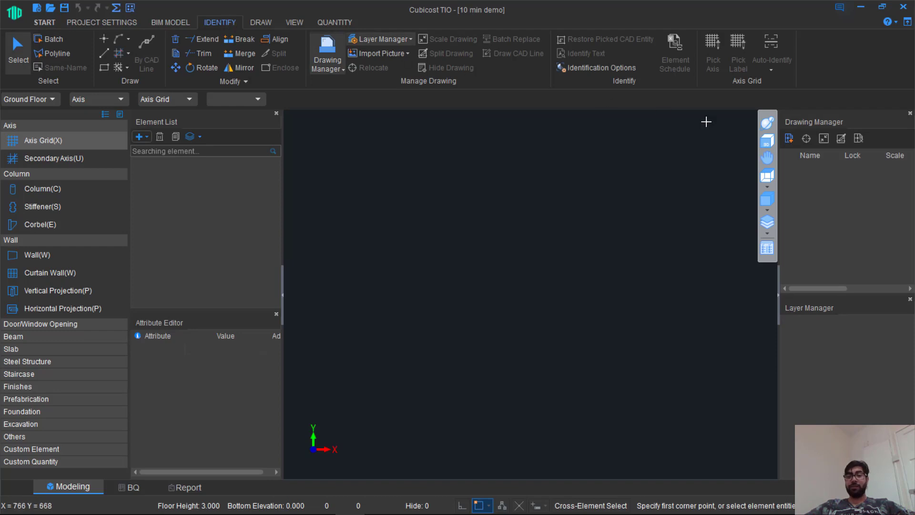
{"action": "left_click", "coordinate": [788, 138]}
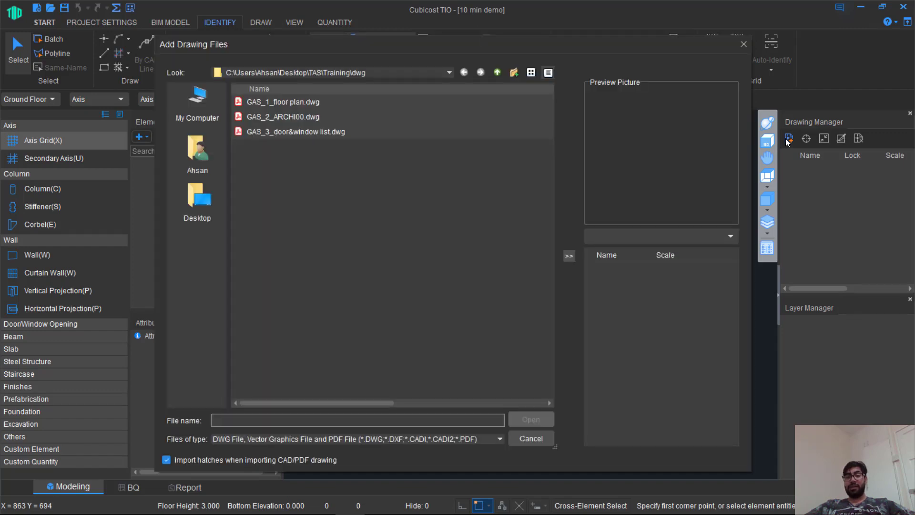
{"action": "left_click_drag", "start_coordinate": [479, 153], "coordinate": [443, 93]}
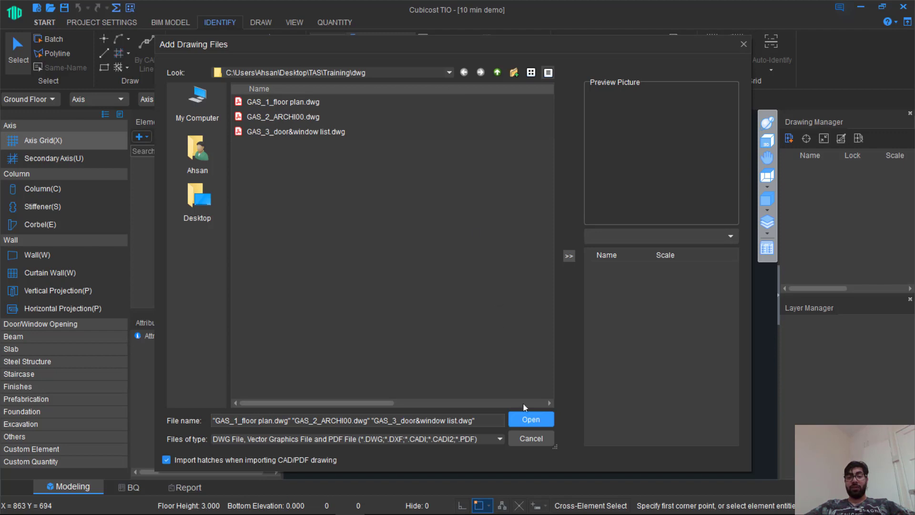
{"action": "left_click", "coordinate": [529, 422]}
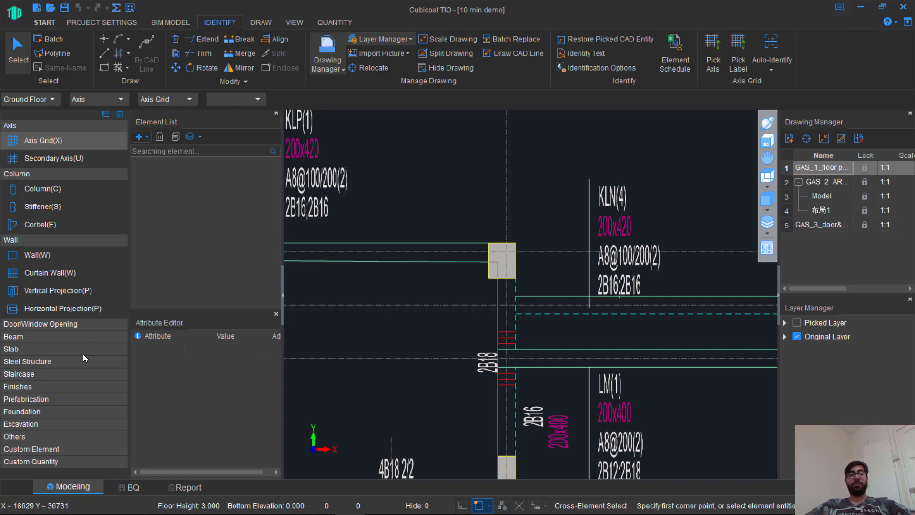
For the Column element type, pick the column sidelines on the floor plan drawing by layer
{"action": "left_click", "coordinate": [28, 190]}
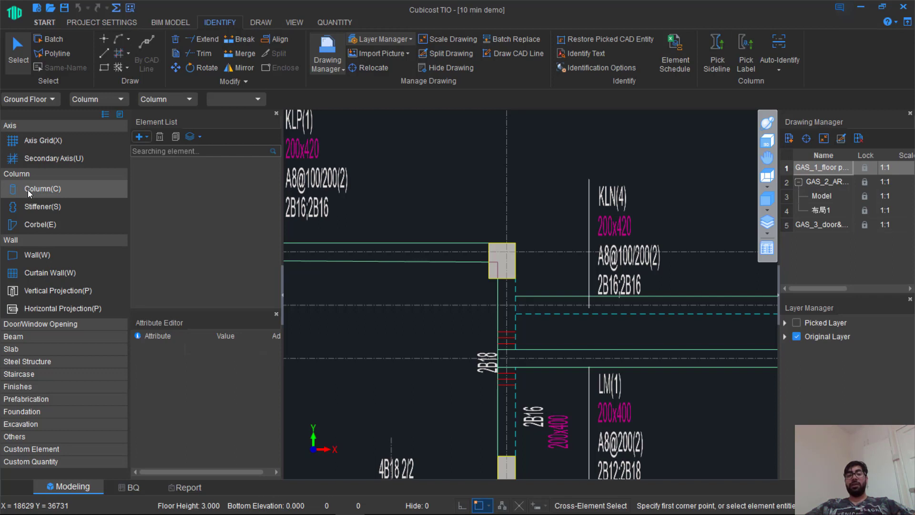
{"action": "left_click", "coordinate": [140, 137]}
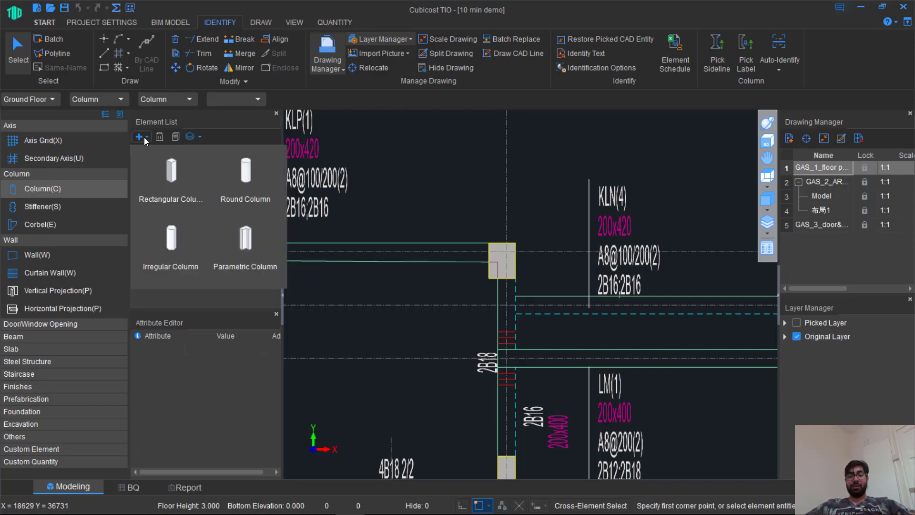
{"action": "left_click", "coordinate": [197, 113]}
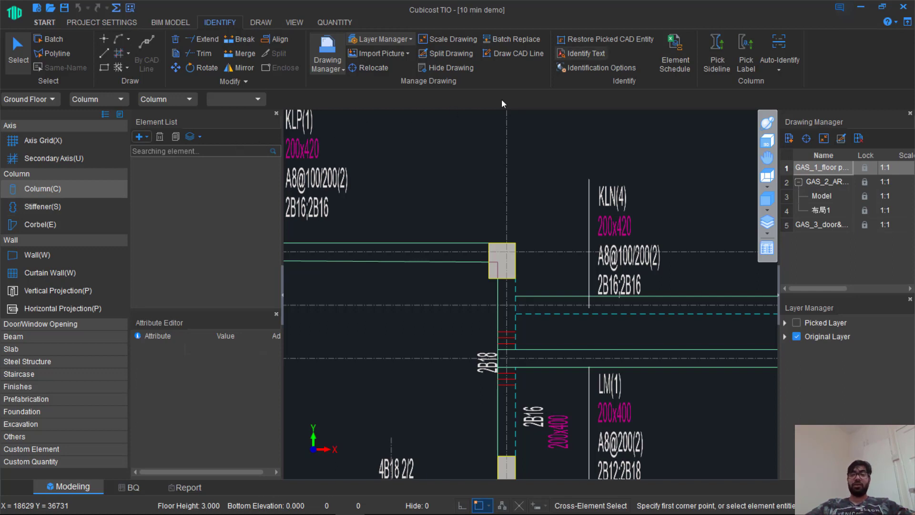
{"action": "left_click", "coordinate": [717, 61]}
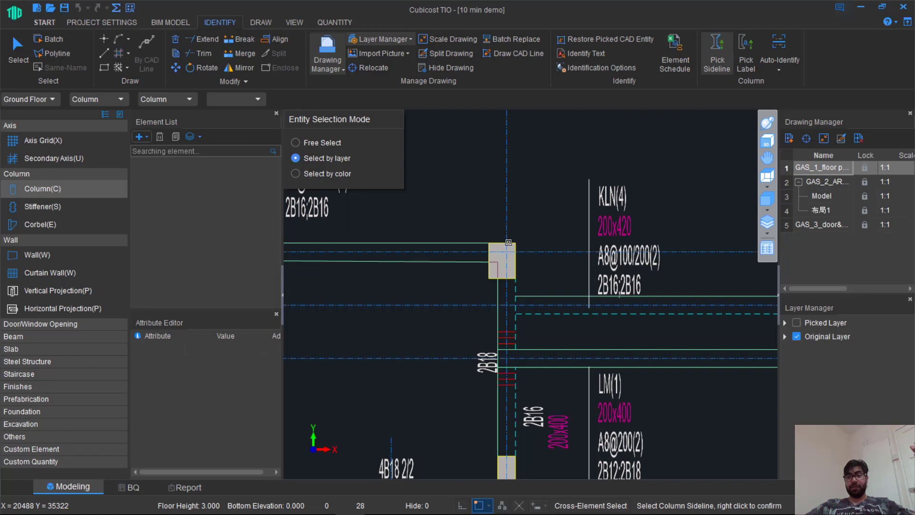
{"action": "left_click", "coordinate": [513, 244]}
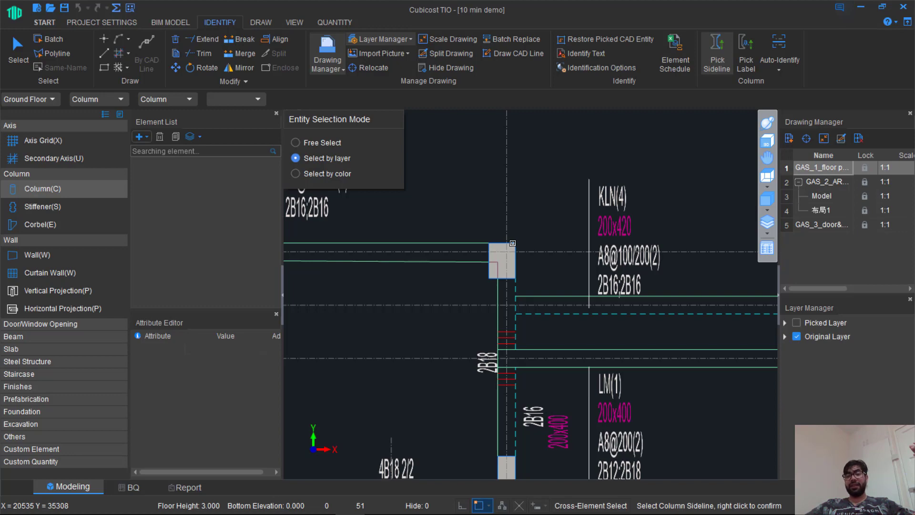
{"action": "left_click", "coordinate": [767, 123]}
{"action": "left_click_drag", "start_coordinate": [531, 294], "coordinate": [564, 245]}
{"action": "scroll", "coordinate": [564, 245], "scroll_direction": "down", "scroll_amount": 5}
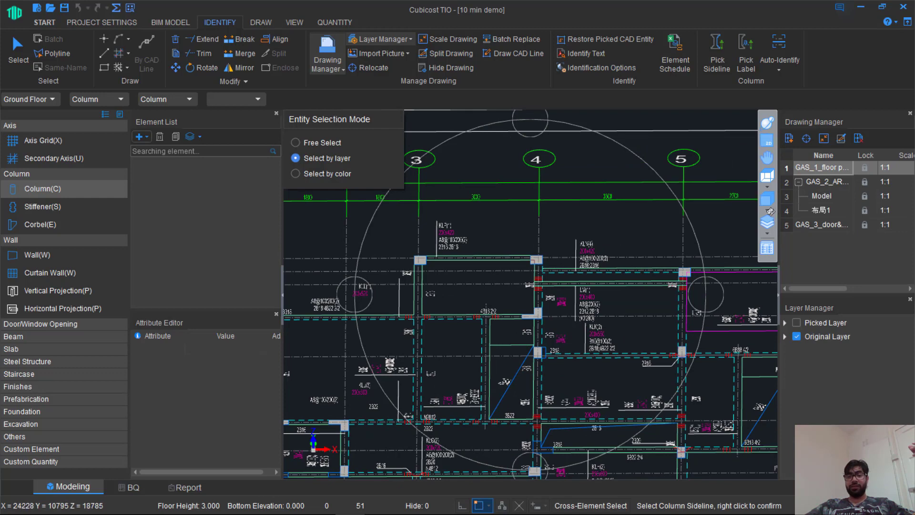
{"action": "right_click", "coordinate": [643, 217]}
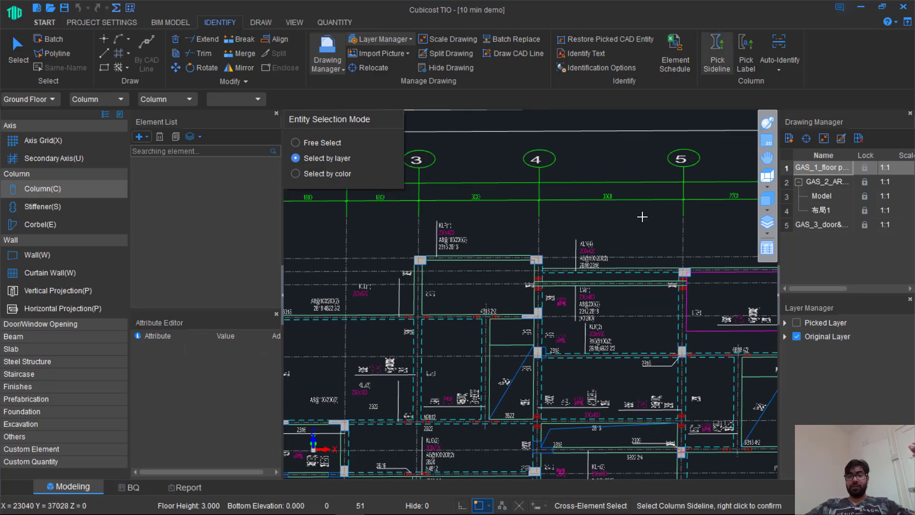
{"action": "scroll", "coordinate": [643, 217], "scroll_direction": "up", "scroll_amount": 3}
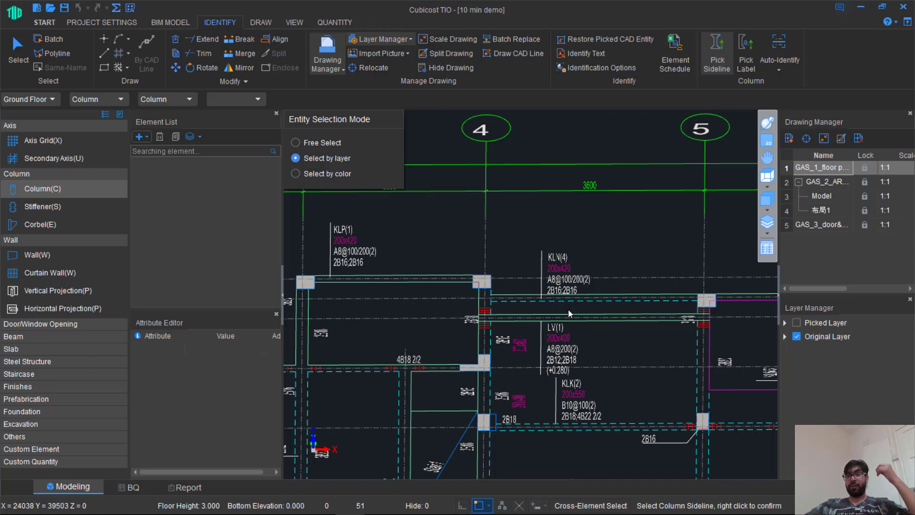
{"action": "right_click", "coordinate": [562, 208]}
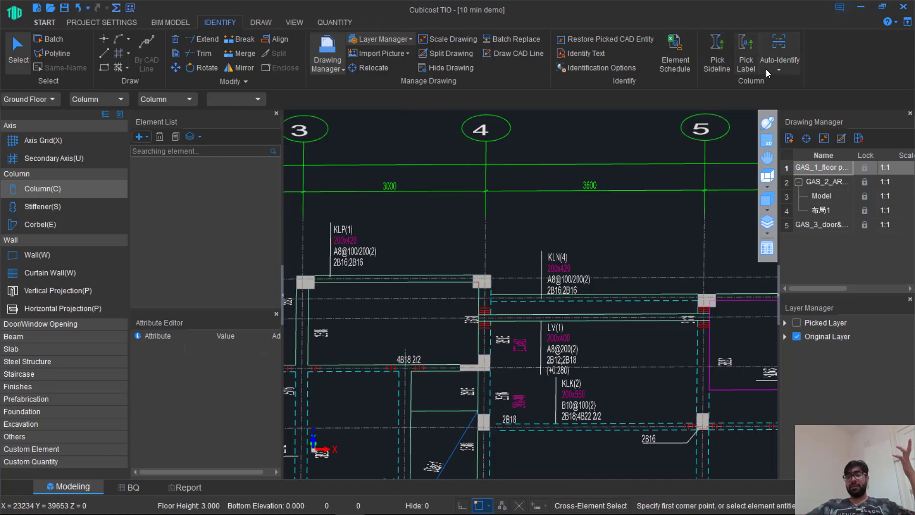
Auto-identify the columns from the picked sidelines and accept the result
{"action": "left_click", "coordinate": [778, 46]}
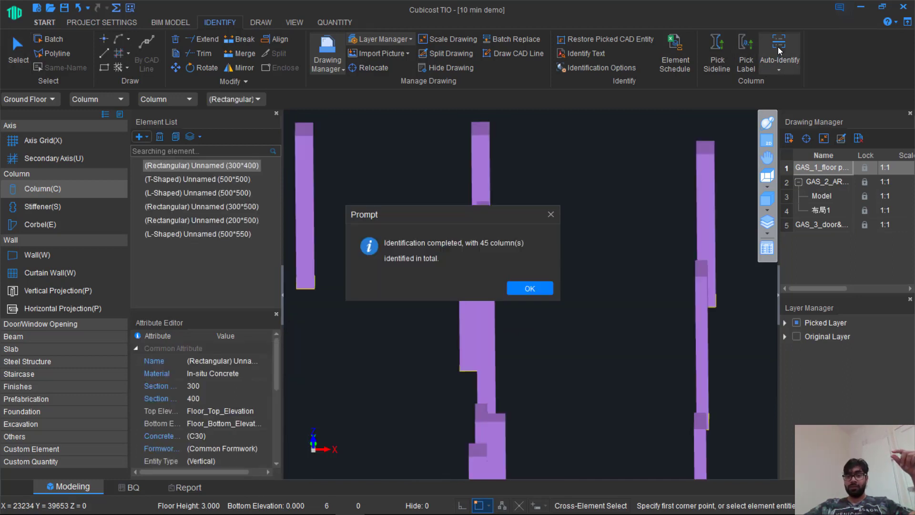
{"action": "left_click", "coordinate": [542, 290]}
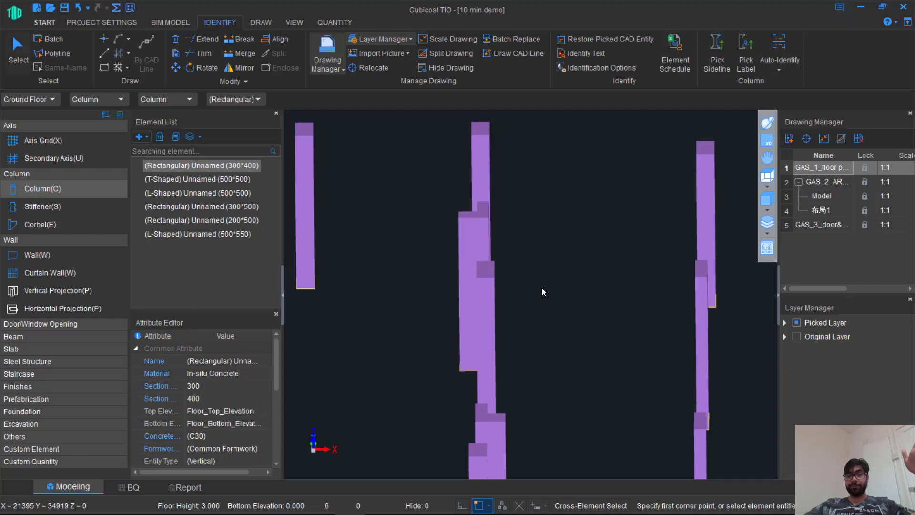
{"action": "scroll", "coordinate": [542, 288], "scroll_direction": "down", "scroll_amount": 2}
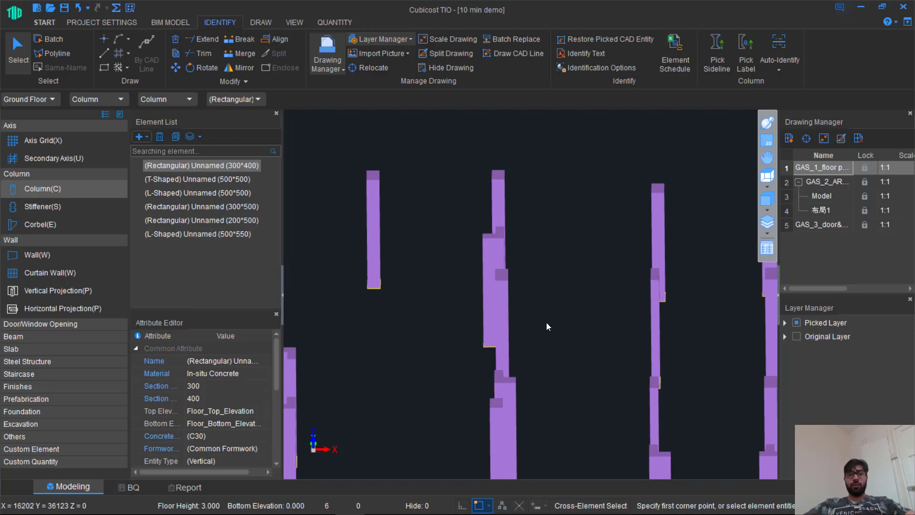
Pick the solid and dashed beam sidelines by layer and auto-identify the beams from them
{"action": "left_click", "coordinate": [27, 340]}
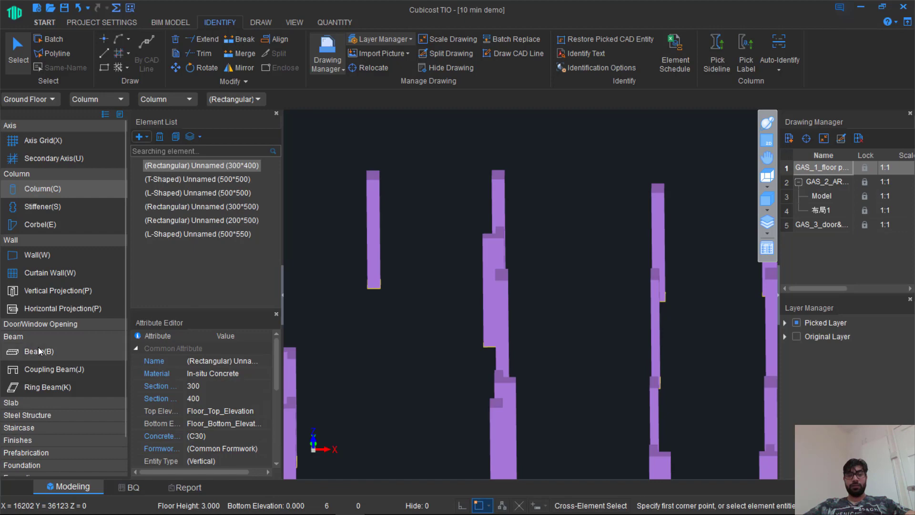
{"action": "left_click", "coordinate": [39, 350]}
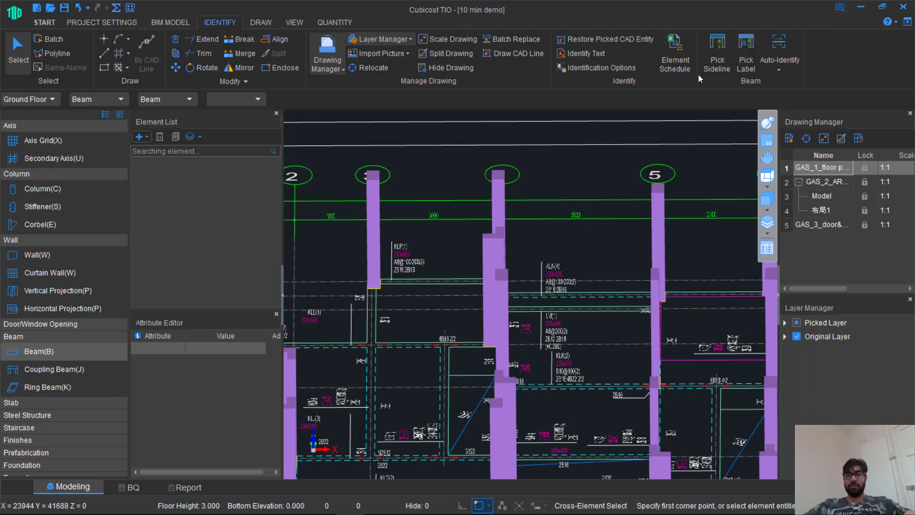
{"action": "left_click", "coordinate": [707, 67]}
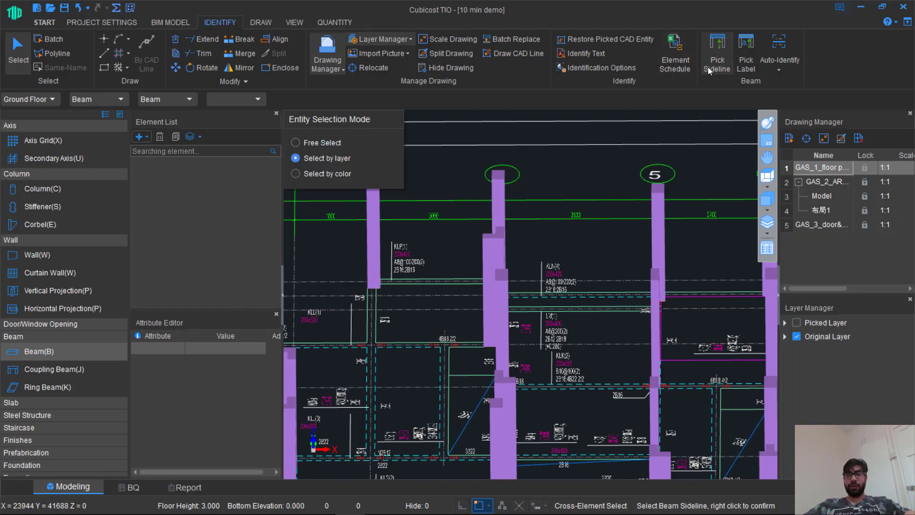
{"action": "left_click", "coordinate": [461, 276]}
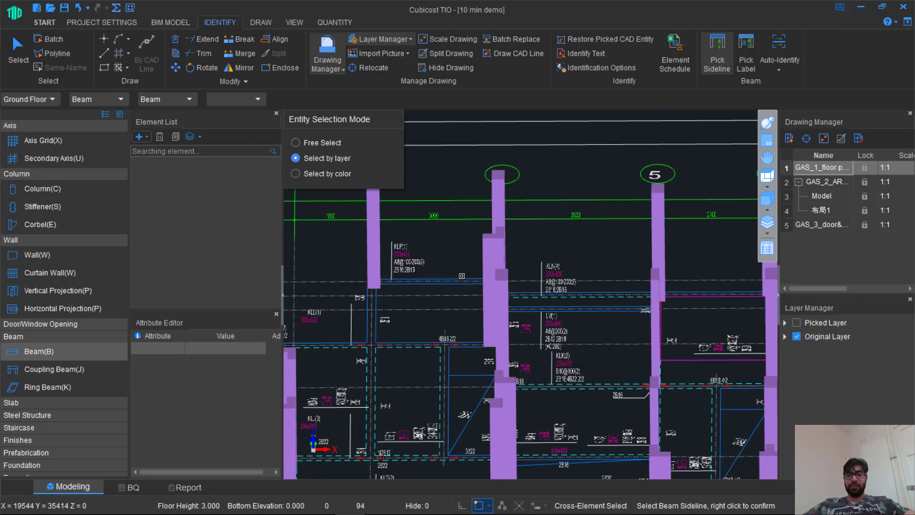
{"action": "left_click", "coordinate": [576, 296]}
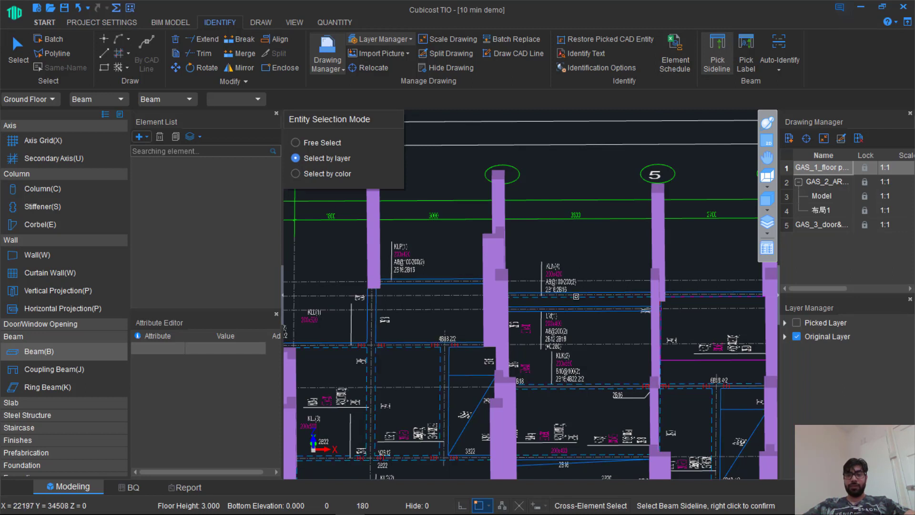
{"action": "right_click", "coordinate": [576, 296]}
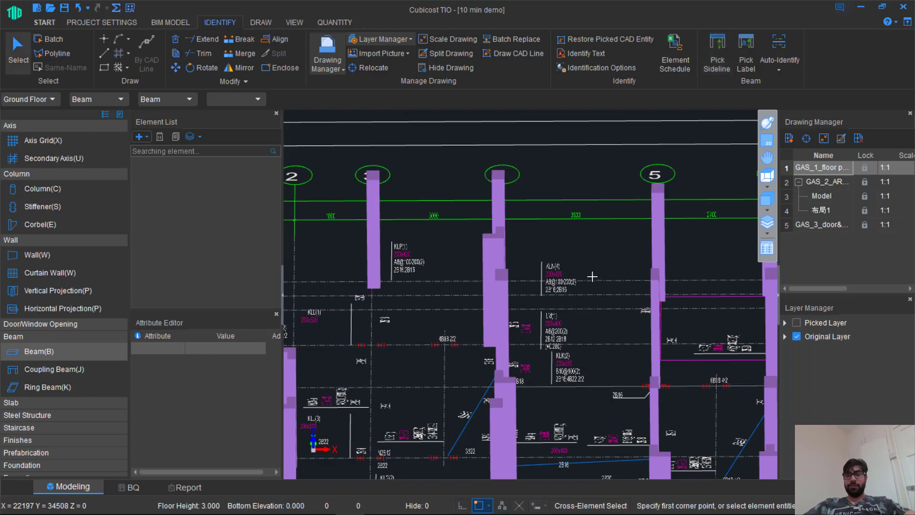
{"action": "left_click", "coordinate": [780, 48]}
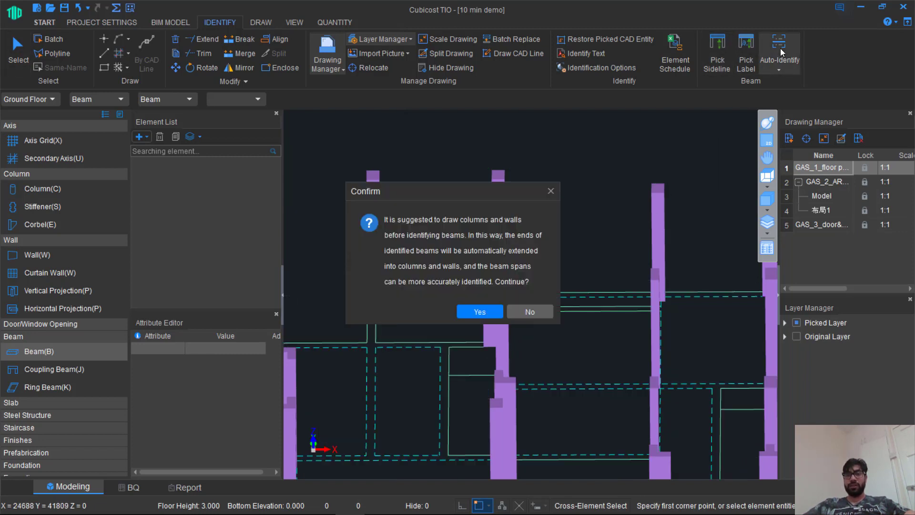
{"action": "left_click", "coordinate": [478, 309]}
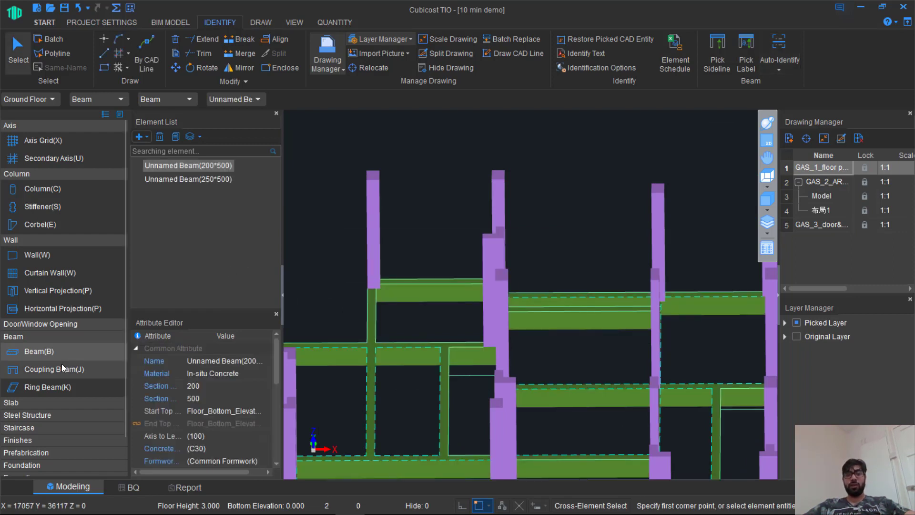
Switch to in-situ slabs and create a new In-situ Slab element with its default attributes
{"action": "scroll", "coordinate": [62, 365], "scroll_direction": "down", "scroll_amount": 2}
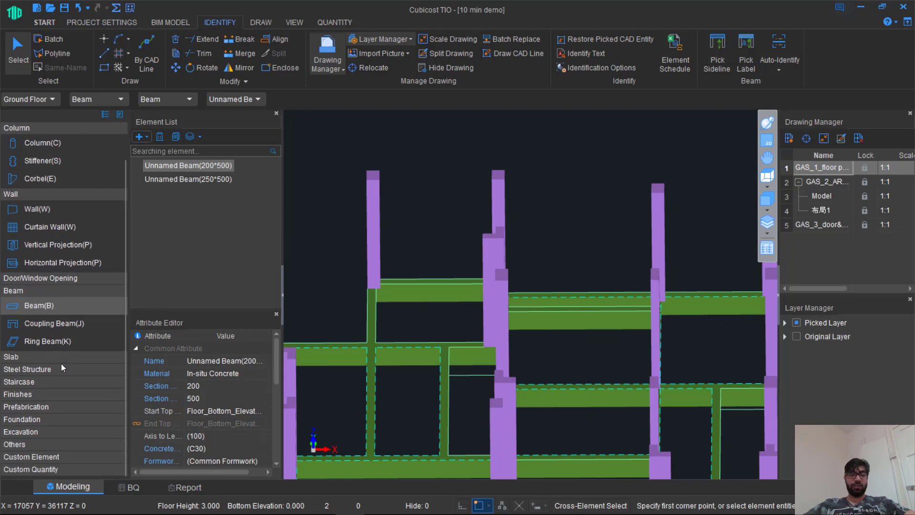
{"action": "left_click", "coordinate": [46, 356]}
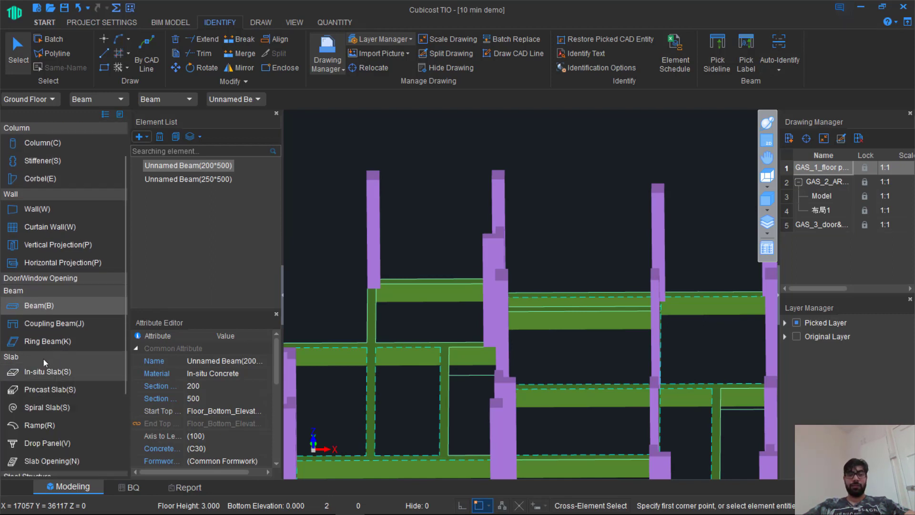
{"action": "left_click", "coordinate": [36, 376]}
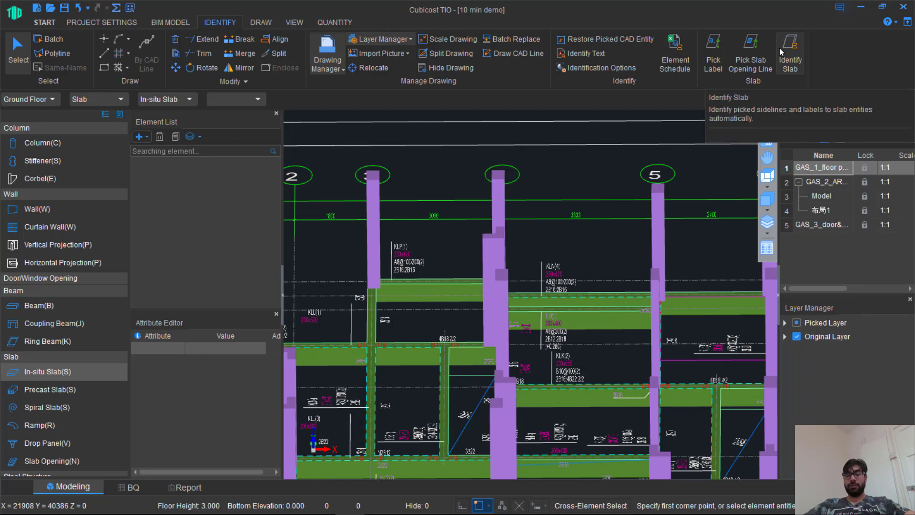
{"action": "scroll", "coordinate": [706, 215], "scroll_direction": "down", "scroll_amount": 2}
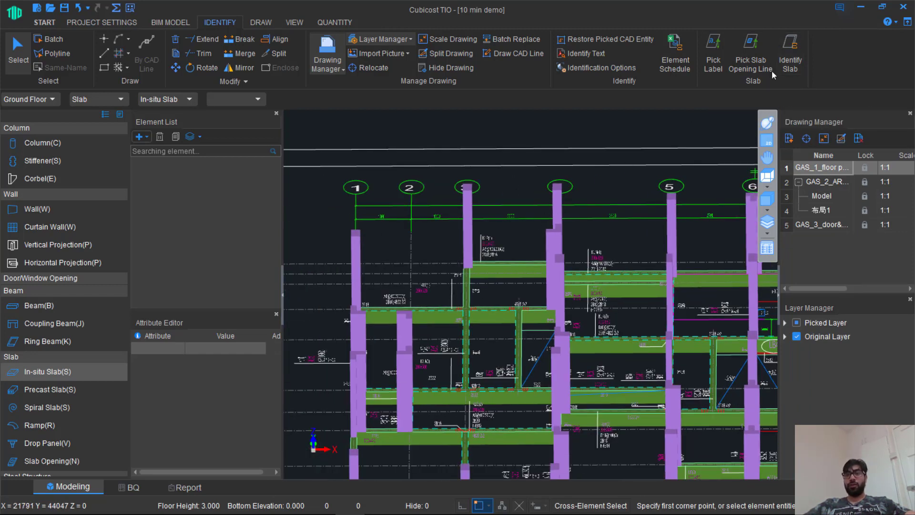
{"action": "left_click", "coordinate": [145, 137]}
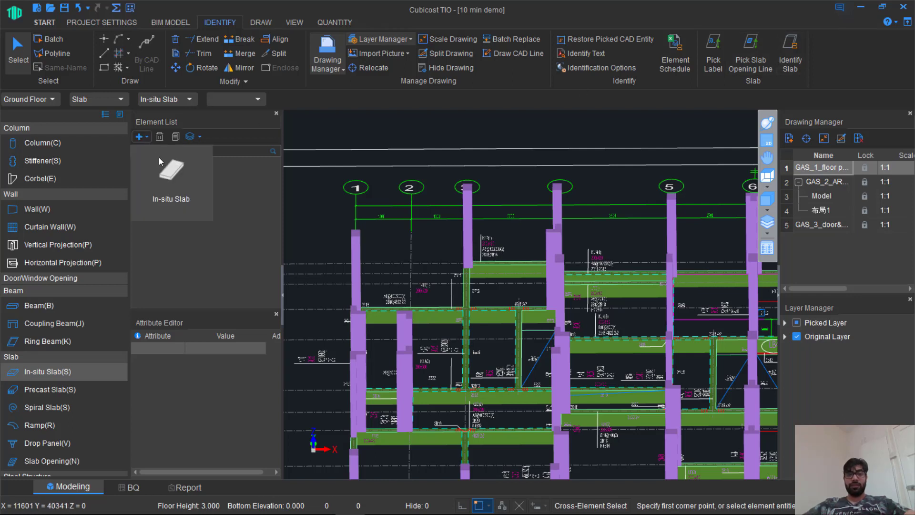
{"action": "left_click", "coordinate": [169, 175]}
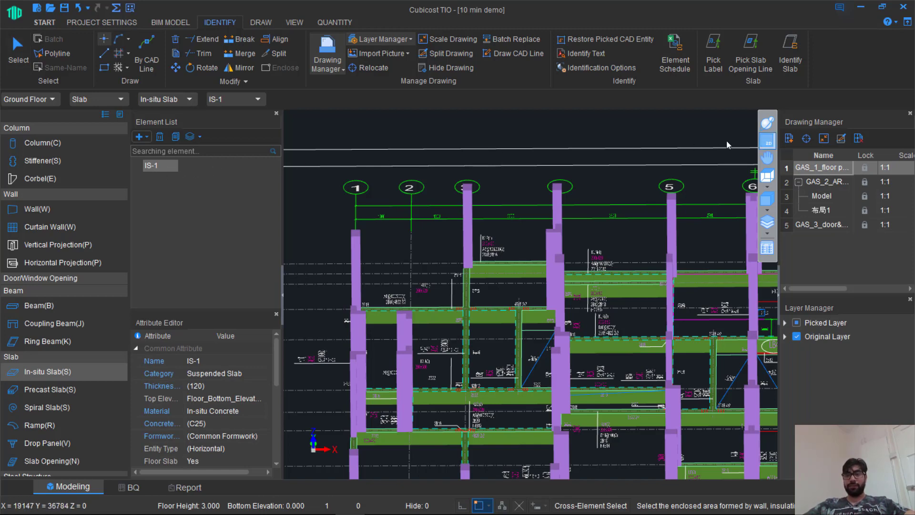
{"action": "left_click", "coordinate": [761, 143]}
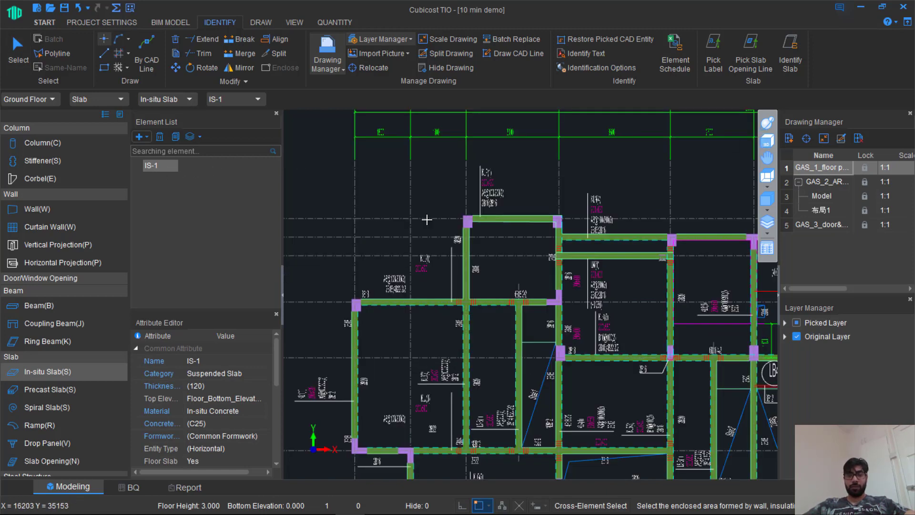
{"action": "left_click", "coordinate": [155, 63]}
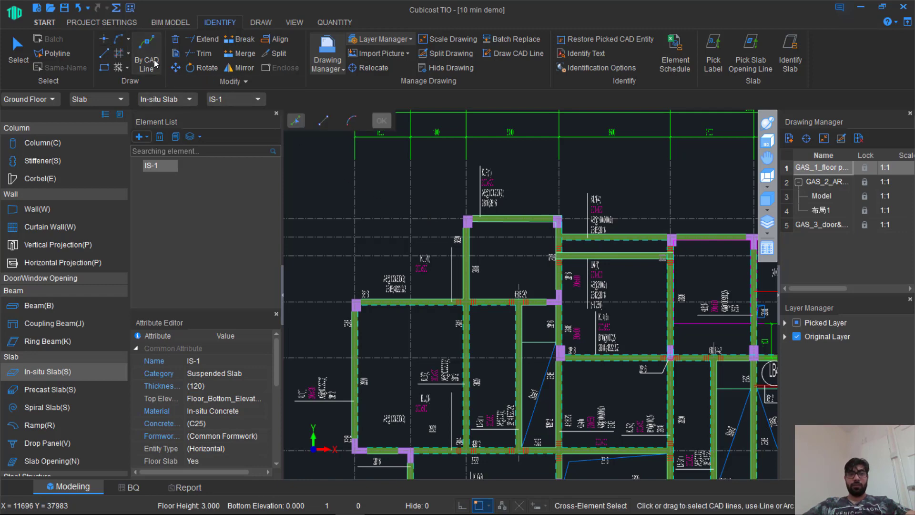
{"action": "left_click", "coordinate": [384, 297]}
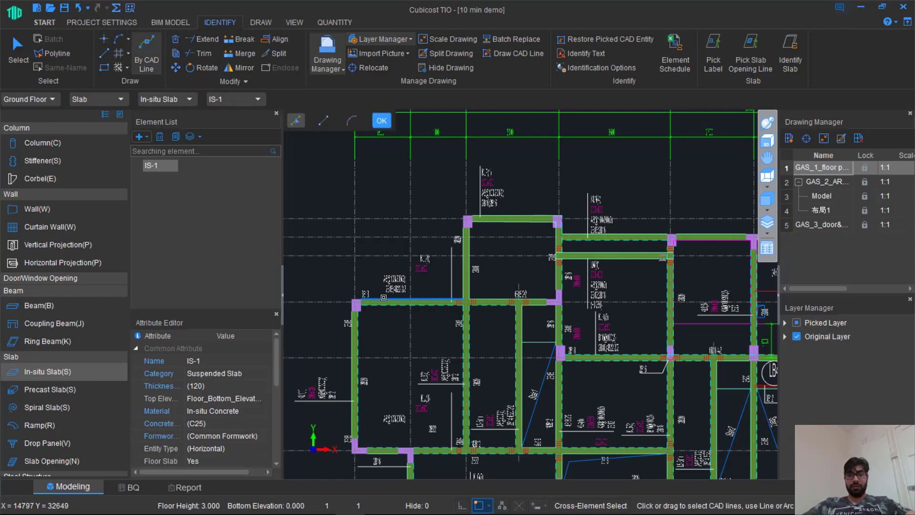
{"action": "left_click", "coordinate": [463, 284]}
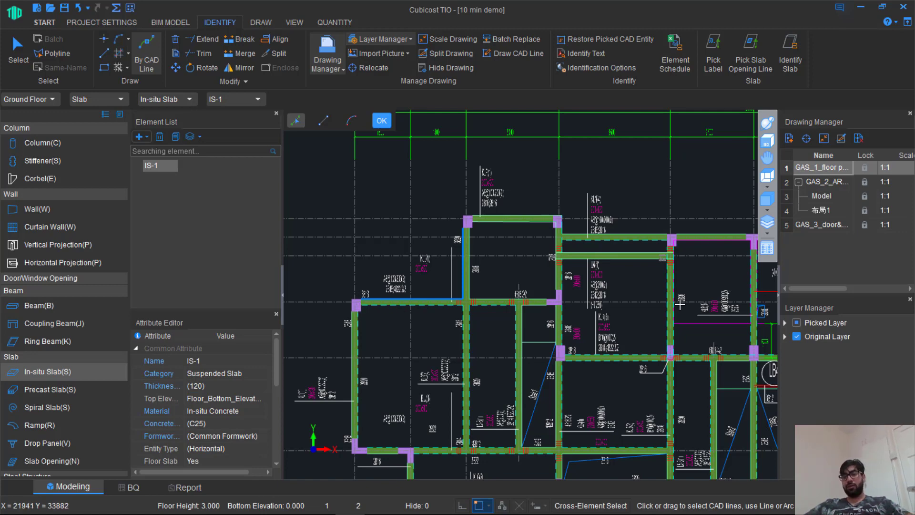
{"action": "scroll", "coordinate": [680, 304], "scroll_direction": "down", "scroll_amount": 4}
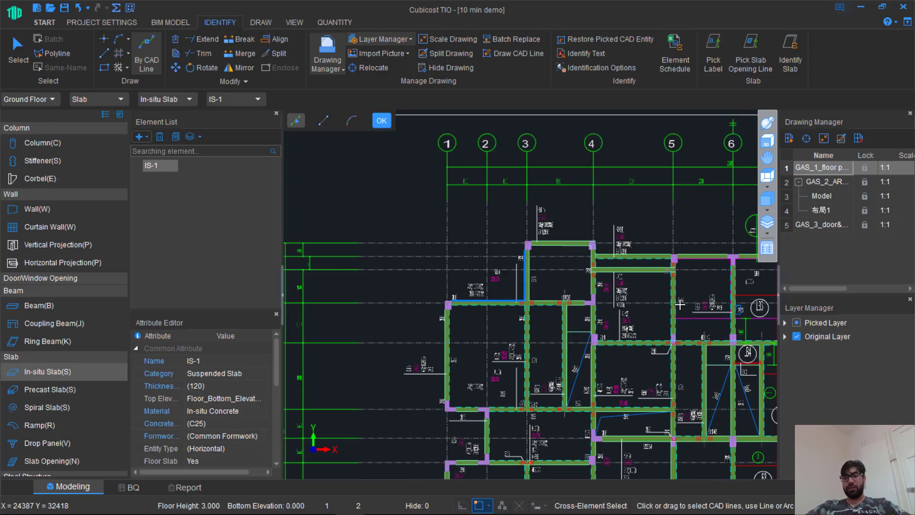
{"action": "right_click", "coordinate": [680, 304]}
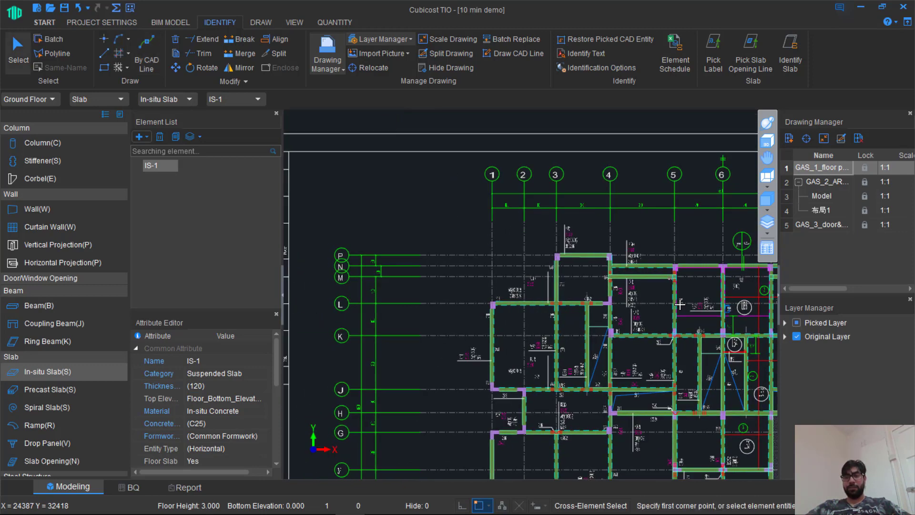
Identify the in-situ slabs from the areas enclosed by the beams, as Unlabeled Slab-120 with thickness 120
{"action": "left_click", "coordinate": [785, 59]}
{"action": "left_click", "coordinate": [489, 365]}
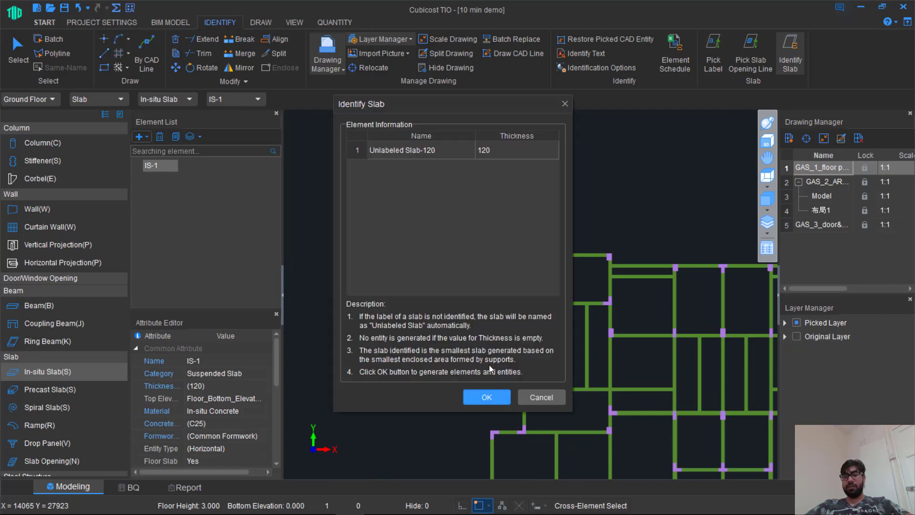
{"action": "left_click", "coordinate": [478, 397]}
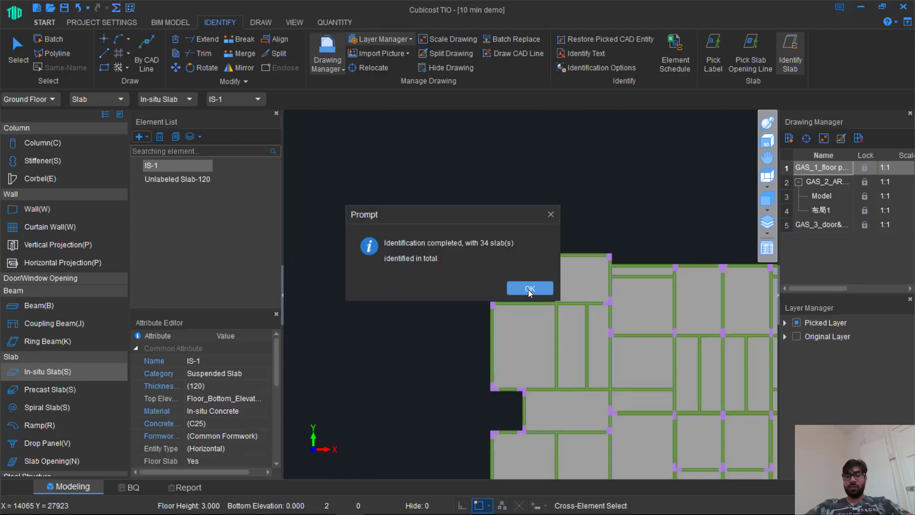
{"action": "left_click", "coordinate": [529, 288]}
{"action": "scroll", "coordinate": [527, 289], "scroll_direction": "down", "scroll_amount": 2}
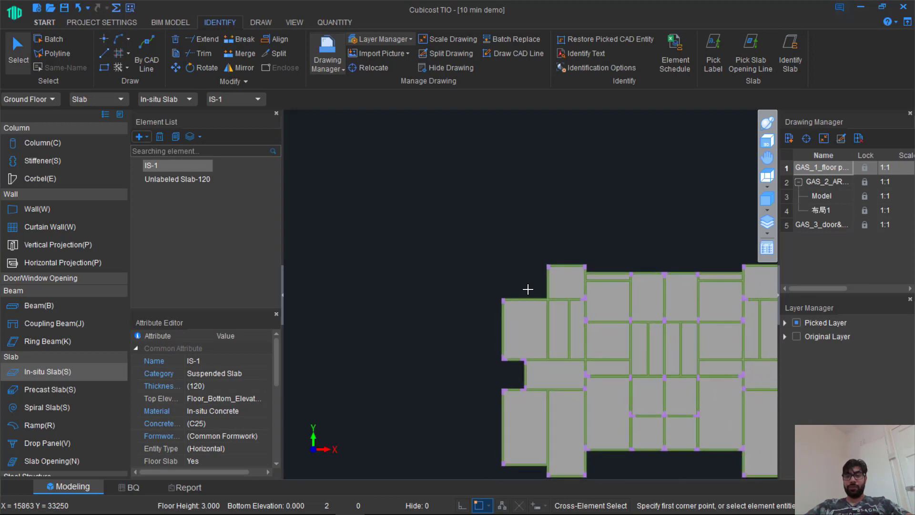
{"action": "scroll", "coordinate": [528, 289], "scroll_direction": "down", "scroll_amount": 1}
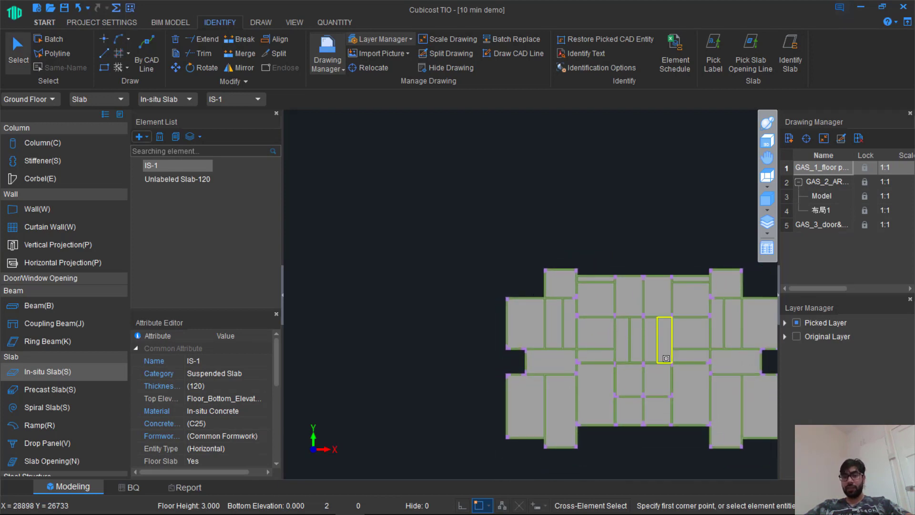
{"action": "scroll", "coordinate": [666, 358], "scroll_direction": "down", "scroll_amount": 1}
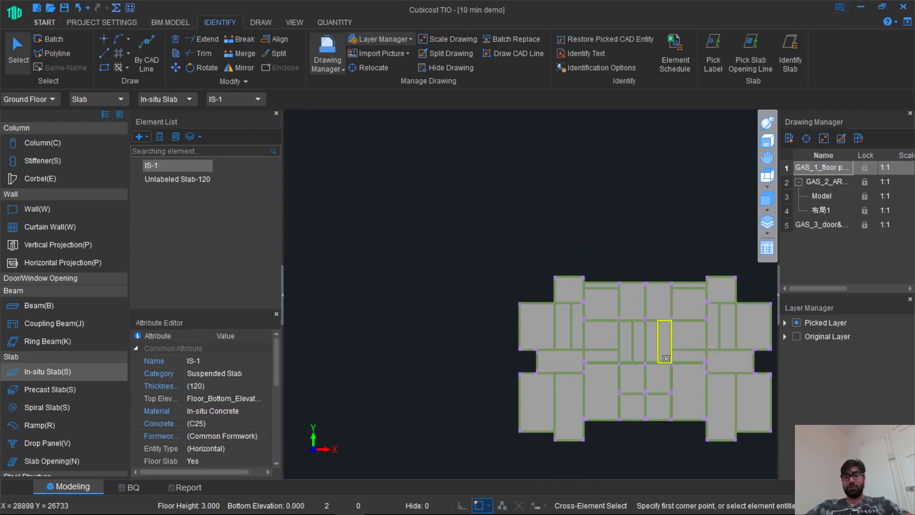
{"action": "scroll", "coordinate": [666, 358], "scroll_direction": "up", "scroll_amount": 2}
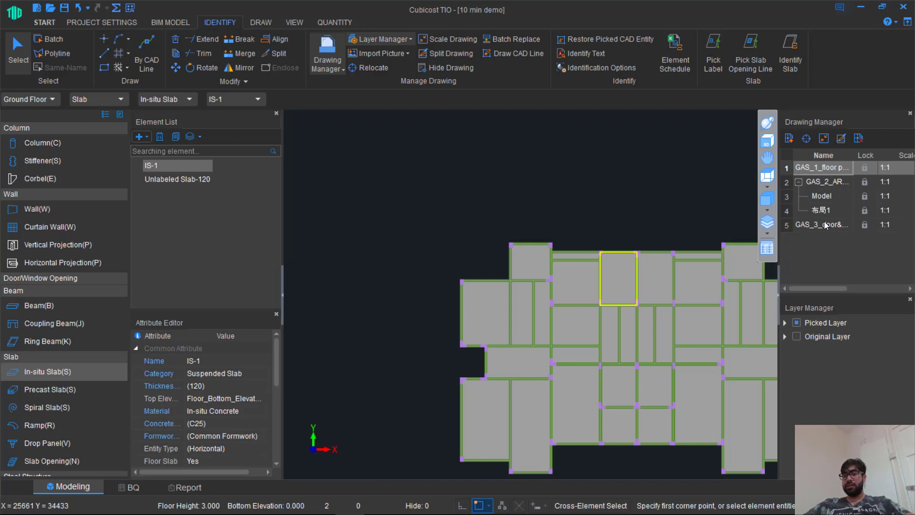
Open the GAS_2_AR architectural drawing over the ground-floor model
{"action": "left_click", "coordinate": [808, 228]}
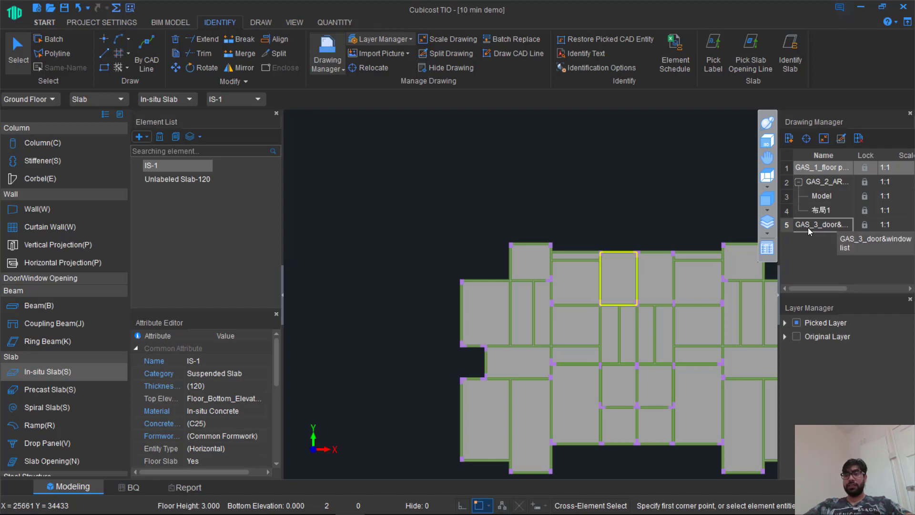
{"action": "double_click", "coordinate": [829, 183]}
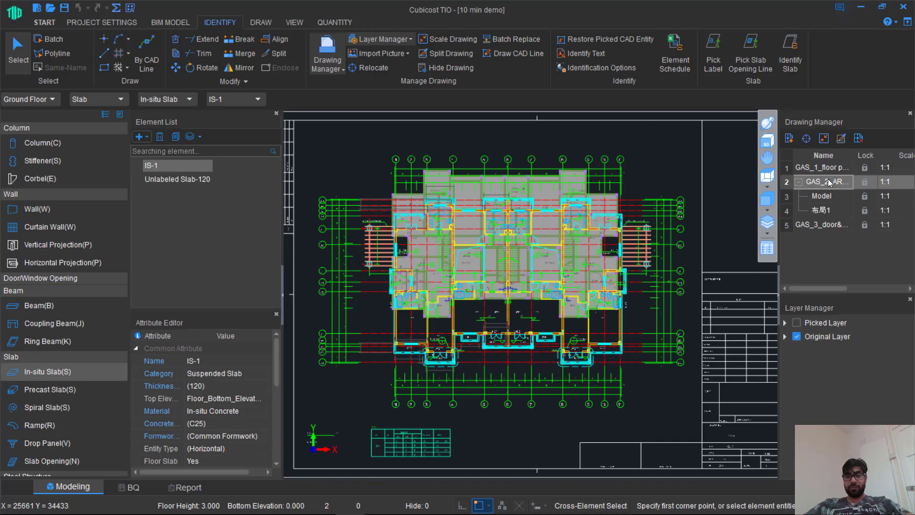
{"action": "scroll", "coordinate": [367, 390], "scroll_direction": "up", "scroll_amount": 5}
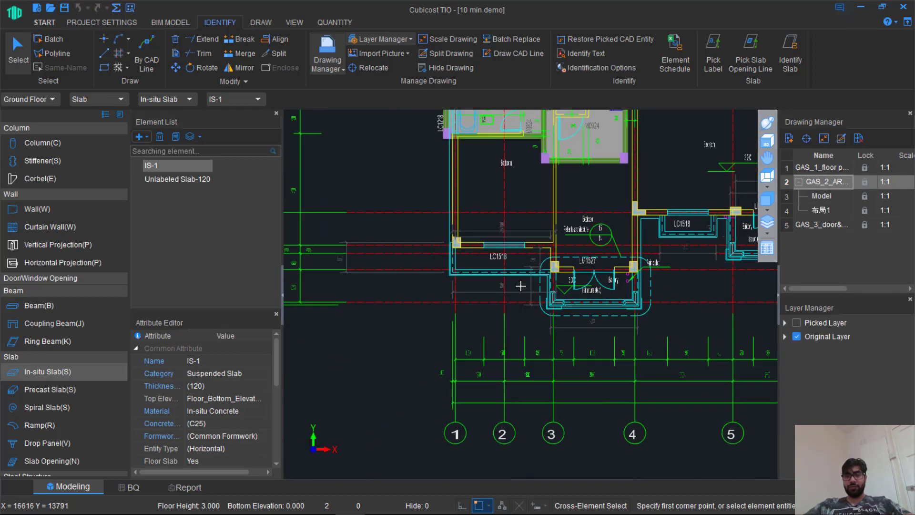
Relocate the architectural drawing from the lower-left corner of its column beside window LC1518 to the matching corner of the model's column
{"action": "left_click", "coordinate": [767, 157]}
{"action": "left_click_drag", "start_coordinate": [595, 220], "coordinate": [591, 318]}
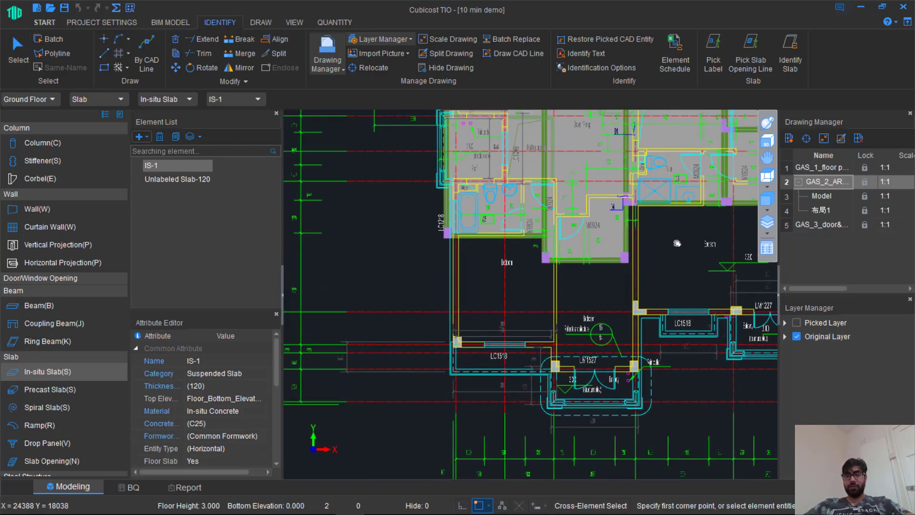
{"action": "key", "text": "Escape"}
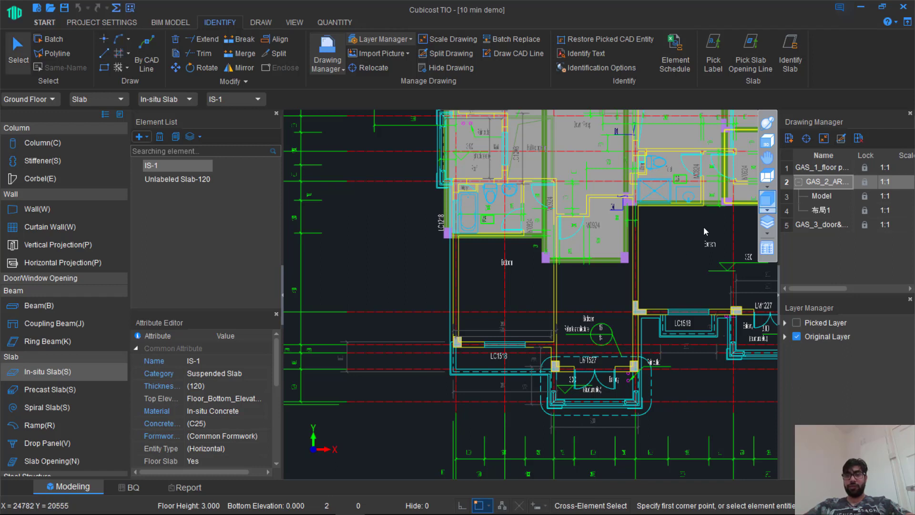
{"action": "left_click", "coordinate": [807, 138]}
{"action": "scroll", "coordinate": [463, 334], "scroll_direction": "up", "scroll_amount": 5}
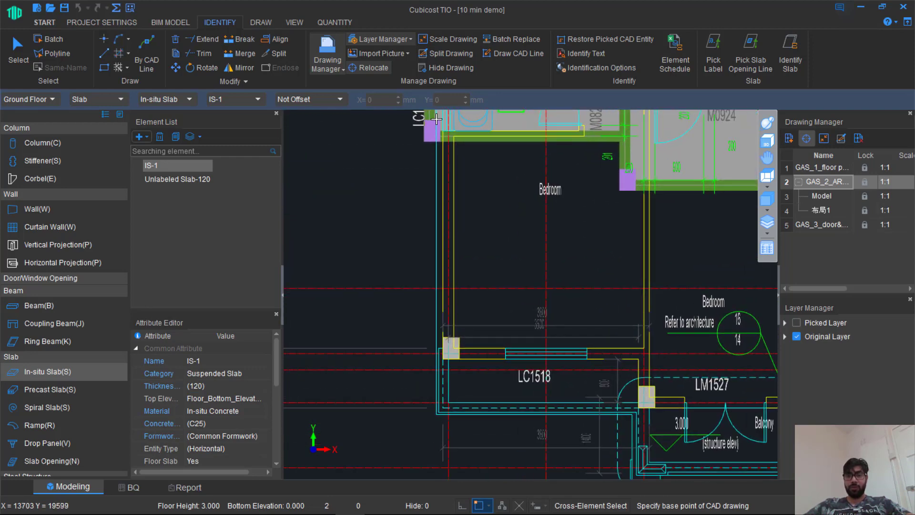
{"action": "left_click", "coordinate": [445, 359]}
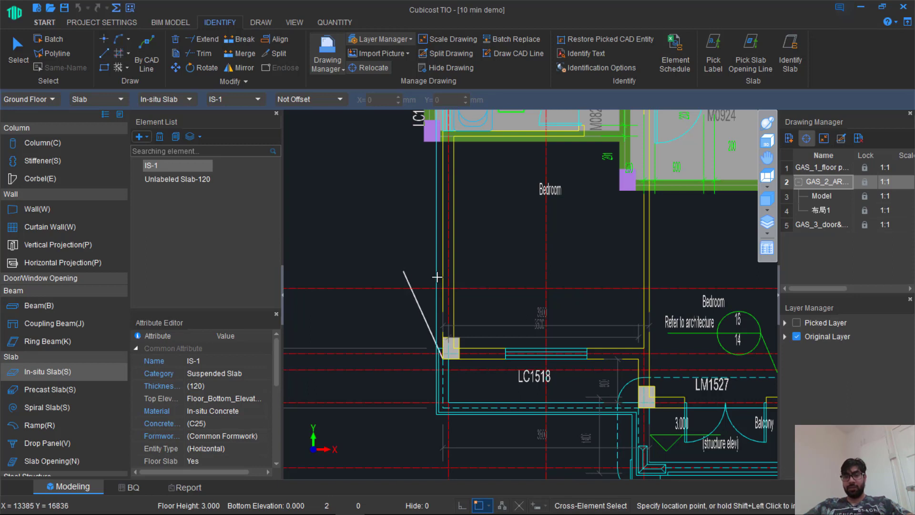
{"action": "left_click", "coordinate": [425, 141]}
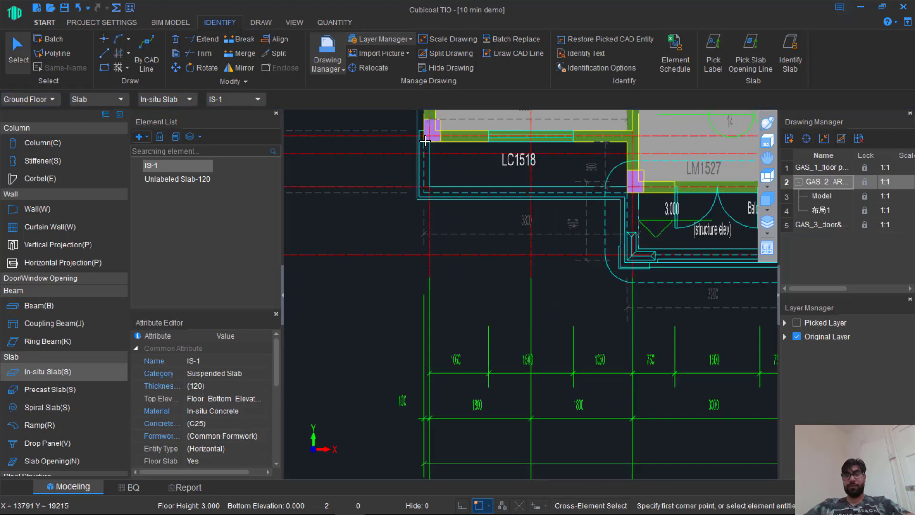
{"action": "scroll", "coordinate": [426, 141], "scroll_direction": "down", "scroll_amount": 1}
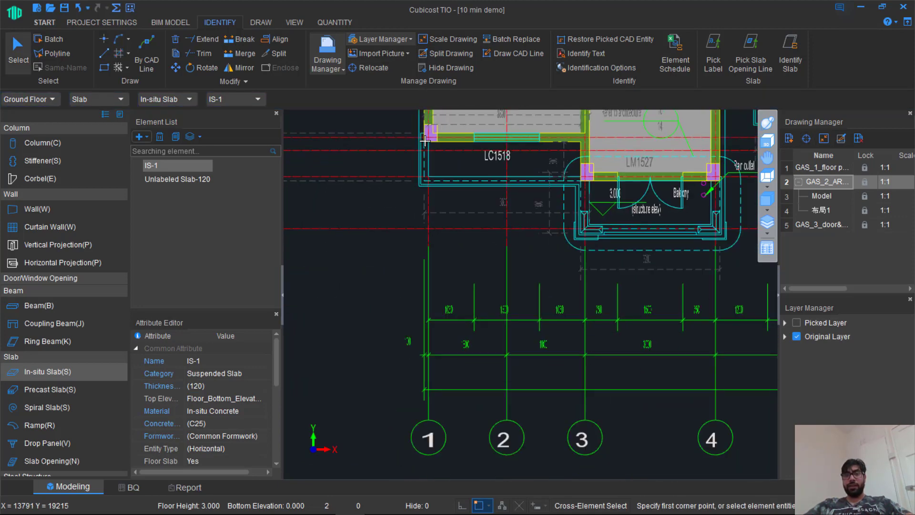
{"action": "scroll", "coordinate": [577, 197], "scroll_direction": "up", "scroll_amount": 2}
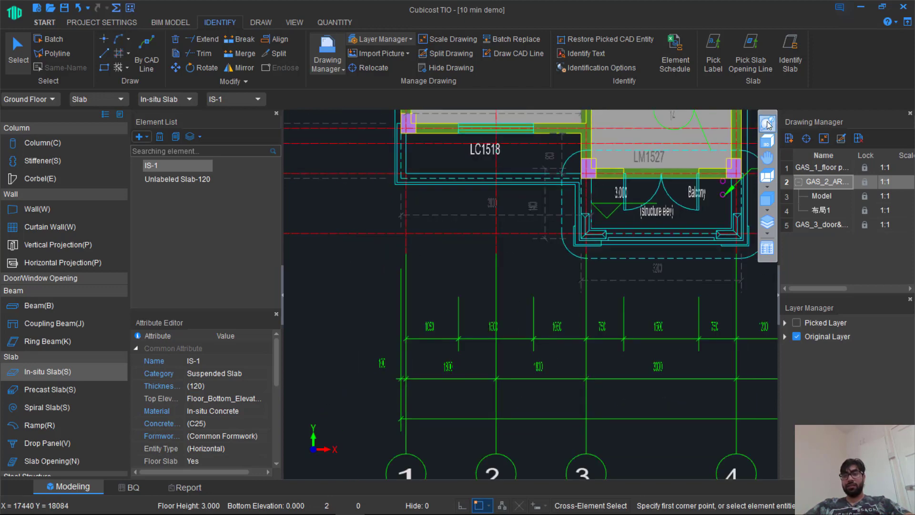
For the Wall element type, pick the masonry wall sidelines on the architectural drawing by layer
{"action": "mouse_move", "coordinate": [637, 172]}
{"action": "middle_mouse_down"}
{"action": "mouse_move", "coordinate": [654, 314]}
{"action": "mouse_move", "coordinate": [636, 498]}
{"action": "middle_mouse_up"}
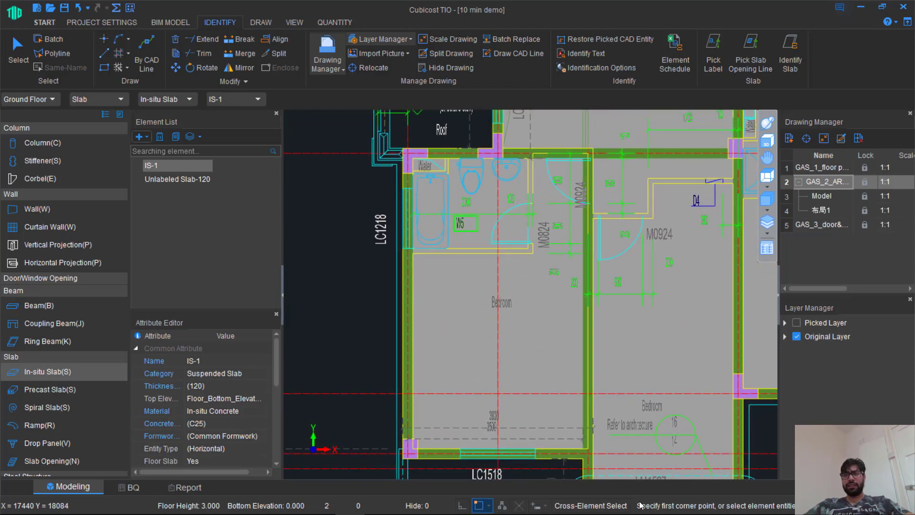
{"action": "scroll", "coordinate": [633, 388], "scroll_direction": "down", "scroll_amount": 3}
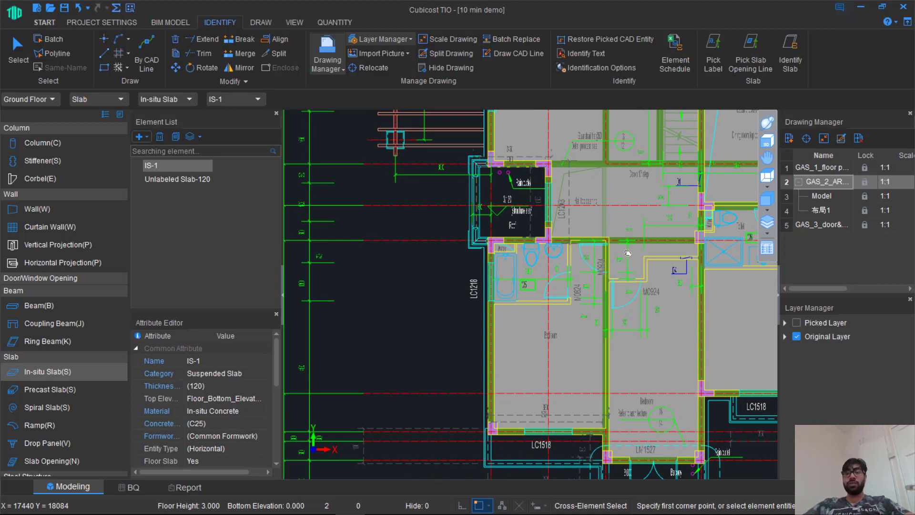
{"action": "left_click", "coordinate": [767, 131]}
{"action": "left_click_drag", "start_coordinate": [582, 265], "coordinate": [588, 206]}
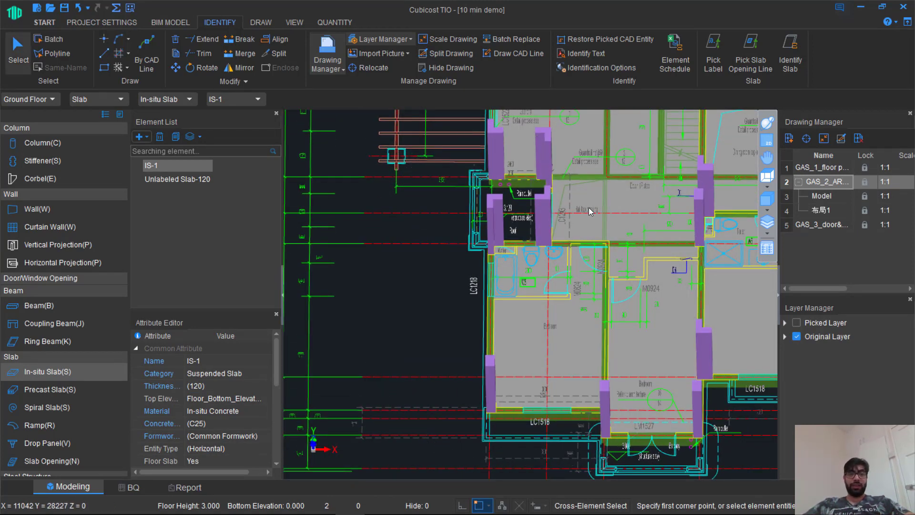
{"action": "left_click", "coordinate": [52, 208]}
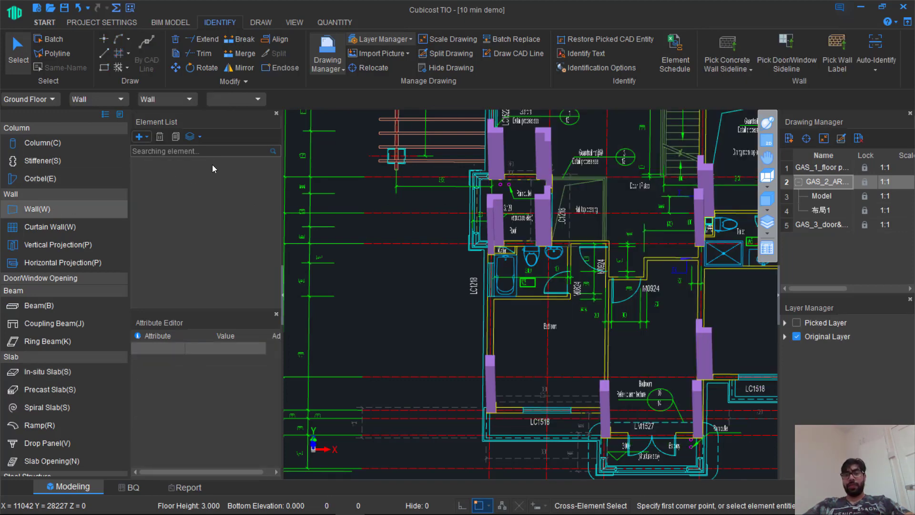
{"action": "left_click", "coordinate": [749, 70]}
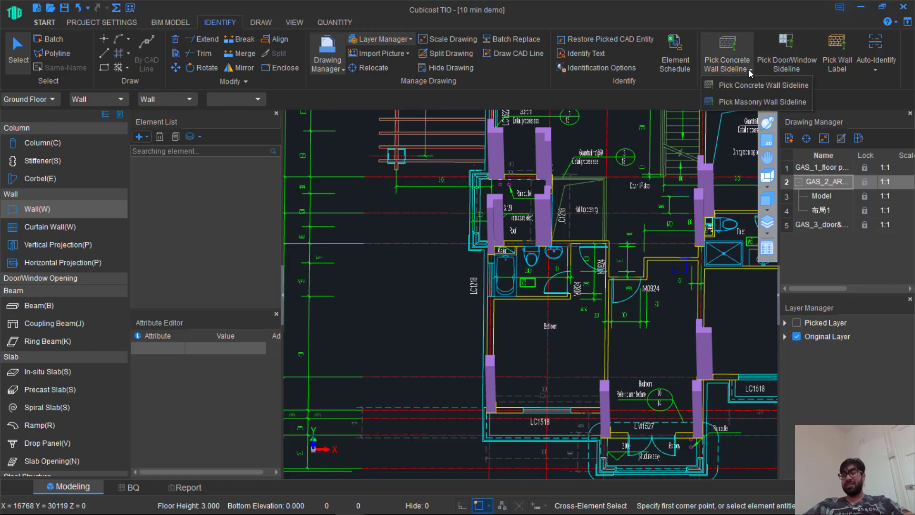
{"action": "left_click", "coordinate": [752, 102]}
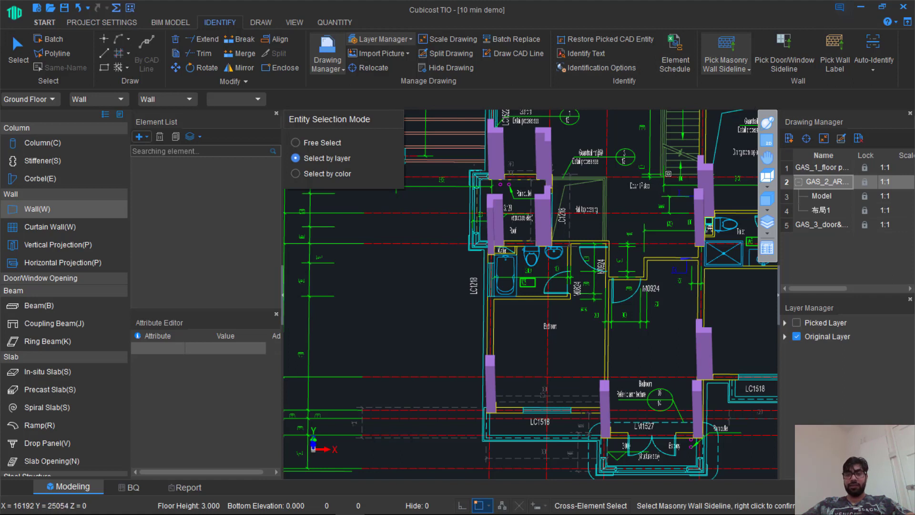
{"action": "left_click", "coordinate": [494, 329]}
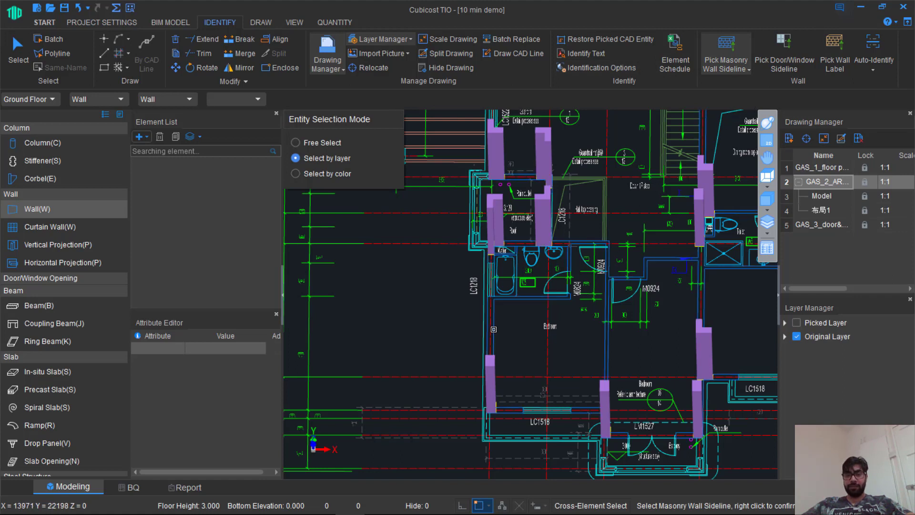
{"action": "right_click", "coordinate": [539, 332]}
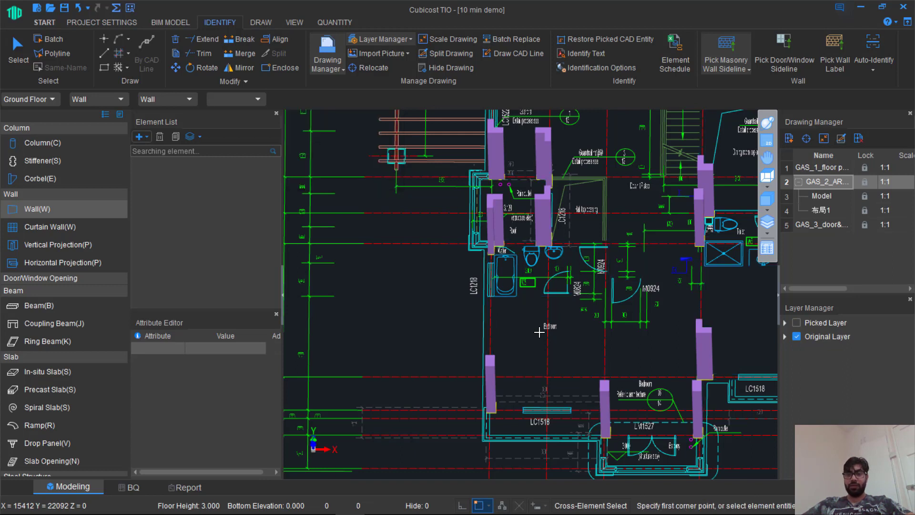
Pick the door and window sidelines by layer and auto-identify the walls, continuing past the column suggestion
{"action": "left_click", "coordinate": [765, 59]}
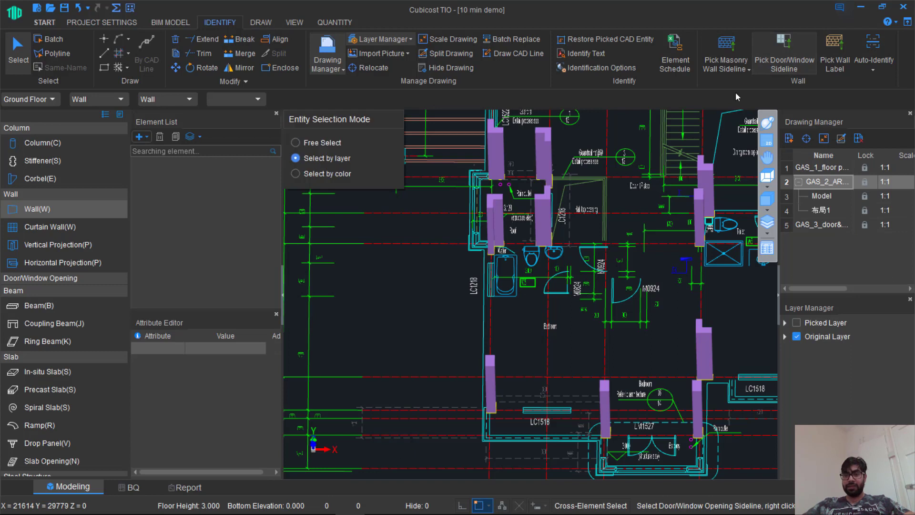
{"action": "left_click", "coordinate": [554, 294]}
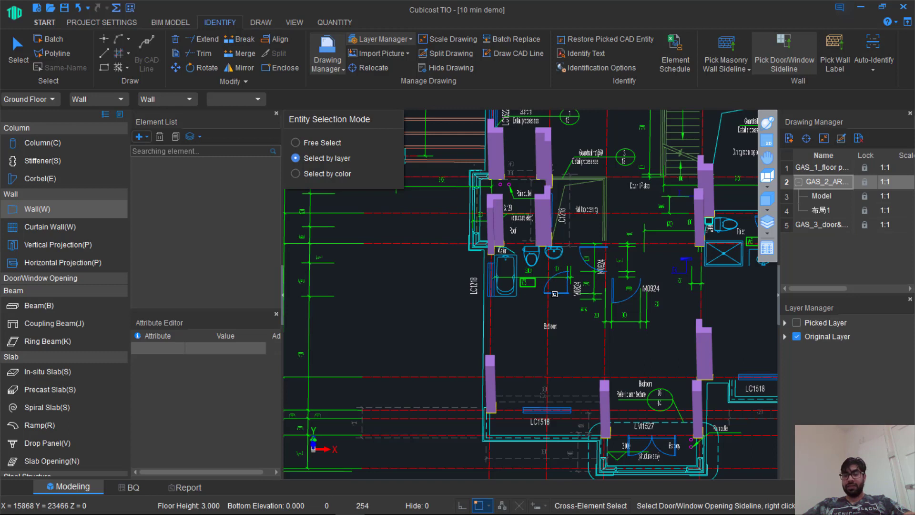
{"action": "right_click", "coordinate": [554, 294]}
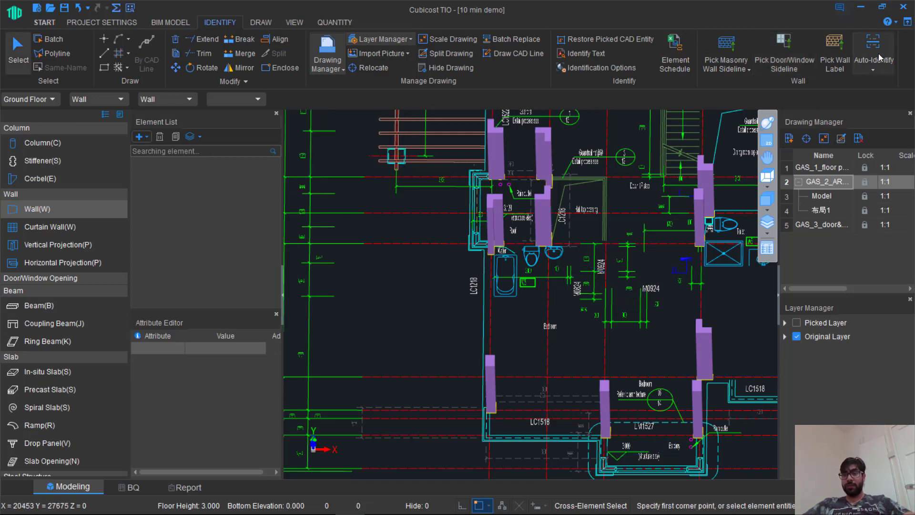
{"action": "left_click", "coordinate": [879, 53]}
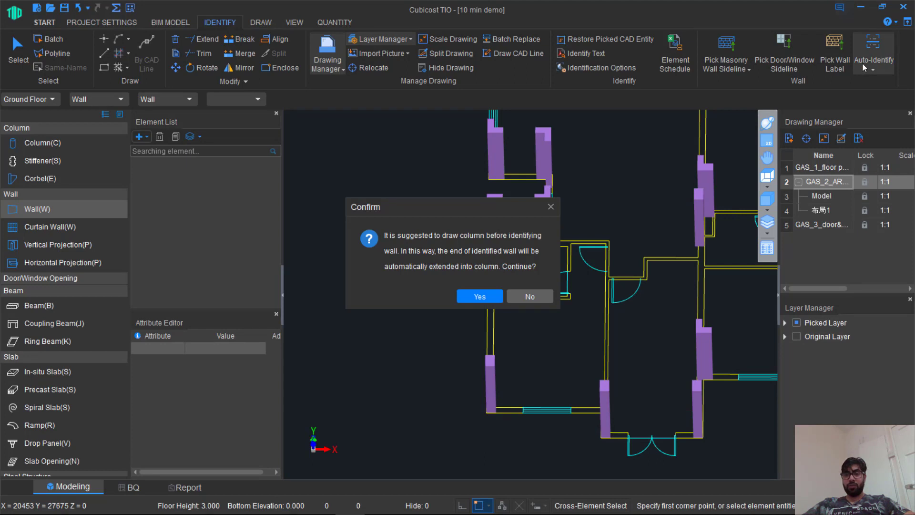
{"action": "left_click", "coordinate": [484, 295]}
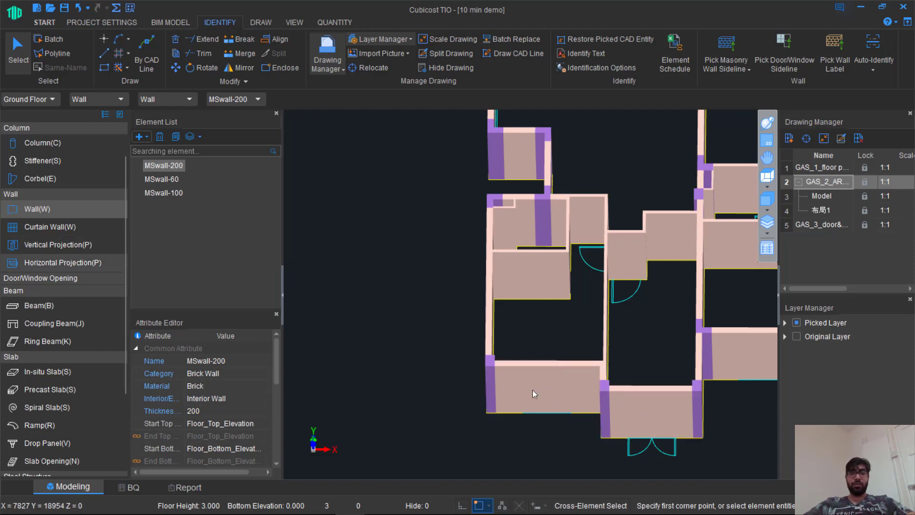
Add a rectangular door element under the Door element type and leave placement without inserting it
{"action": "left_click", "coordinate": [30, 278]}
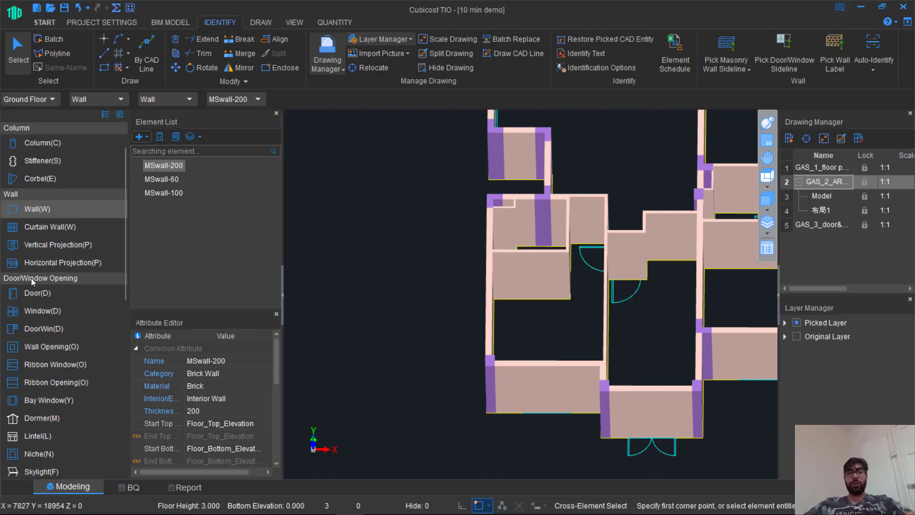
{"action": "left_click", "coordinate": [37, 309]}
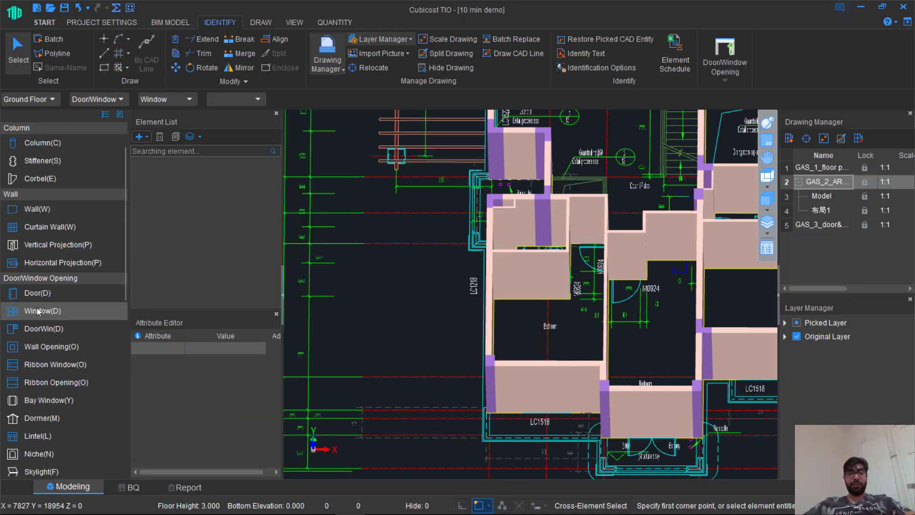
{"action": "left_click", "coordinate": [36, 292]}
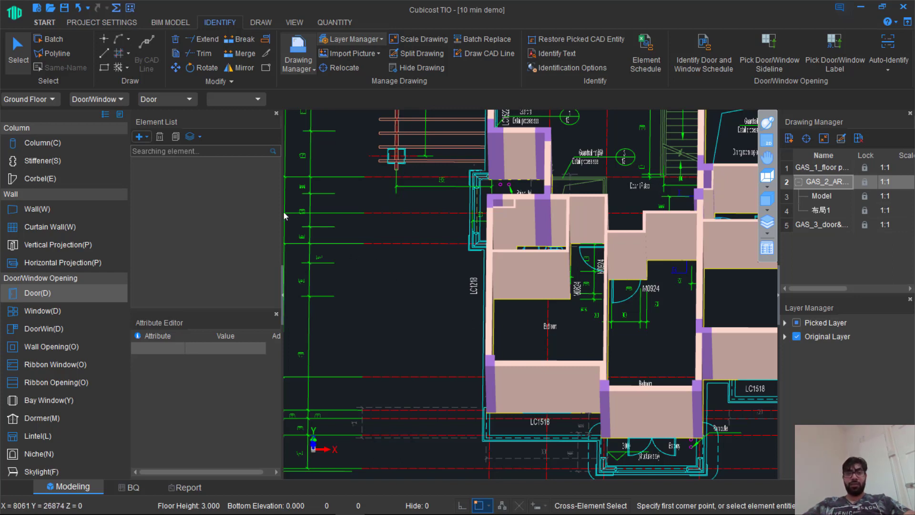
{"action": "left_click", "coordinate": [148, 135]}
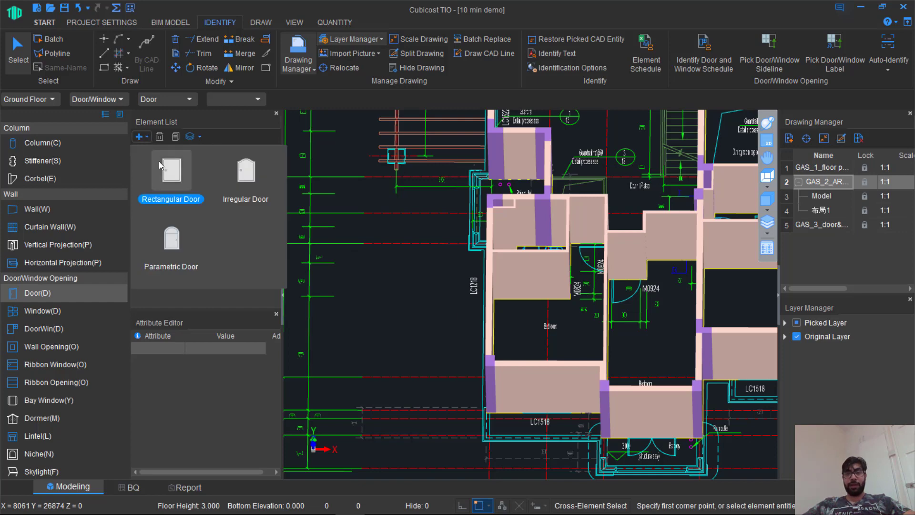
{"action": "left_click", "coordinate": [179, 185]}
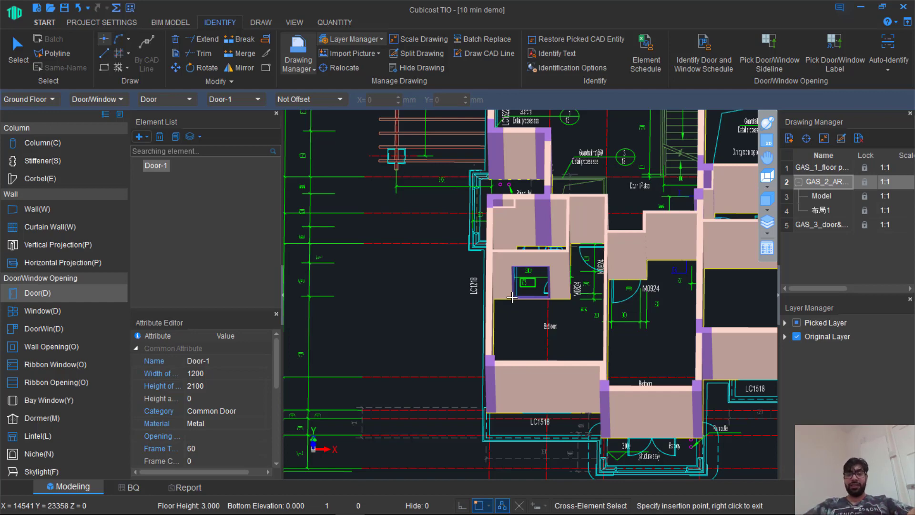
{"action": "right_click", "coordinate": [512, 297]}
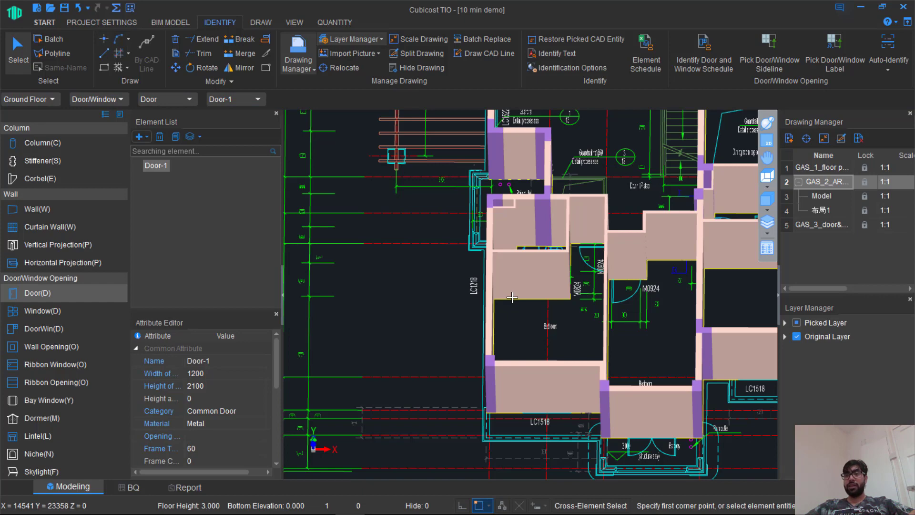
Open the GAS_3 door and window drawing in place of the architectural drawing
{"action": "double_click", "coordinate": [843, 196]}
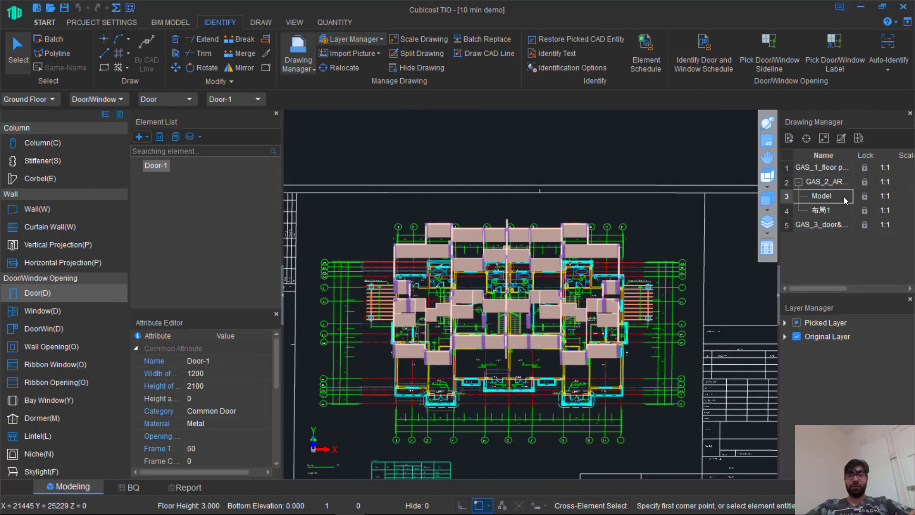
{"action": "left_click", "coordinate": [844, 226]}
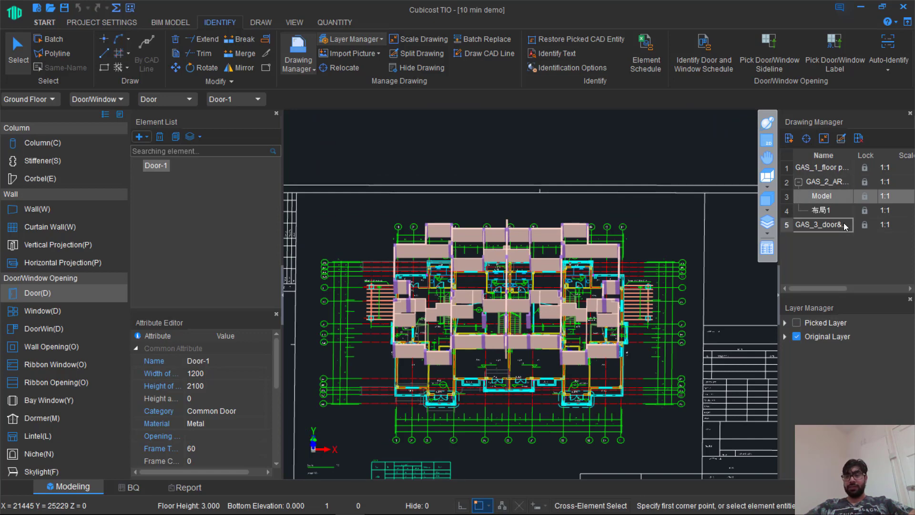
{"action": "double_click", "coordinate": [844, 226]}
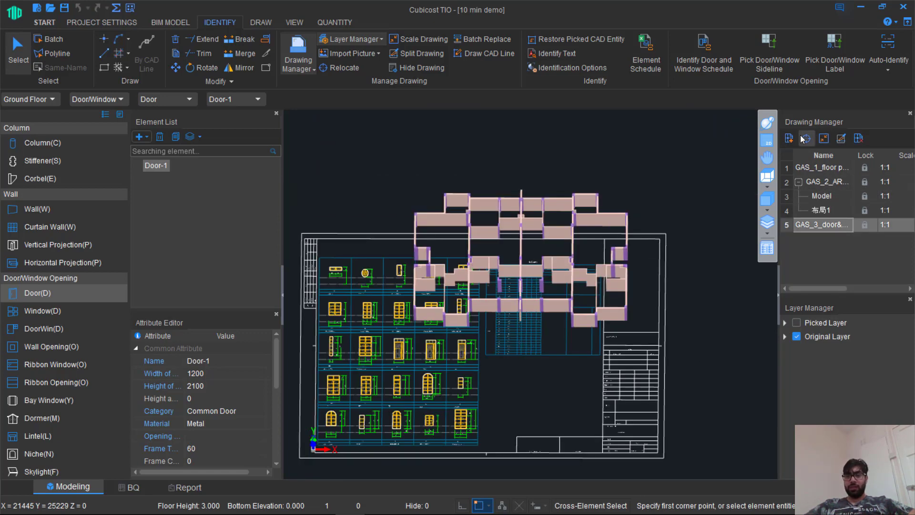
Relocate the door and window drawing by the upper-left corner of its elevation table to a free spot below the model
{"action": "right_click", "coordinate": [329, 252]}
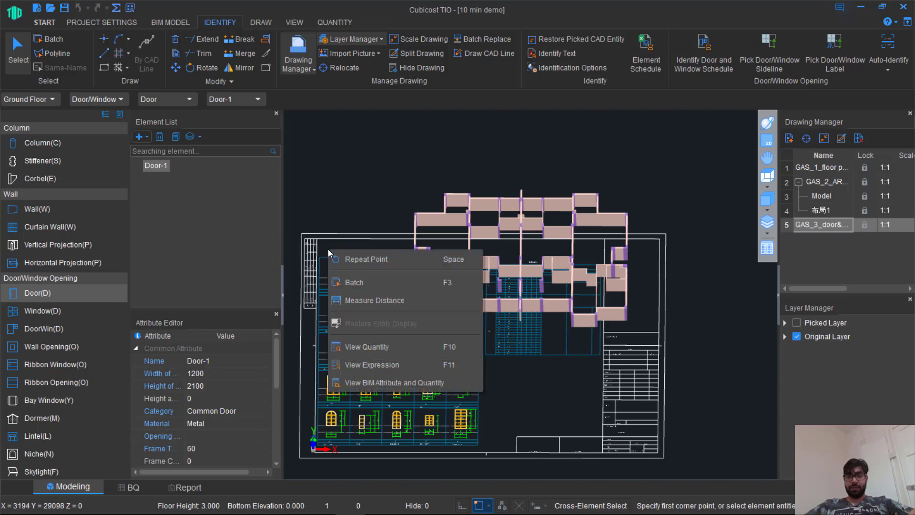
{"action": "key", "text": "Escape"}
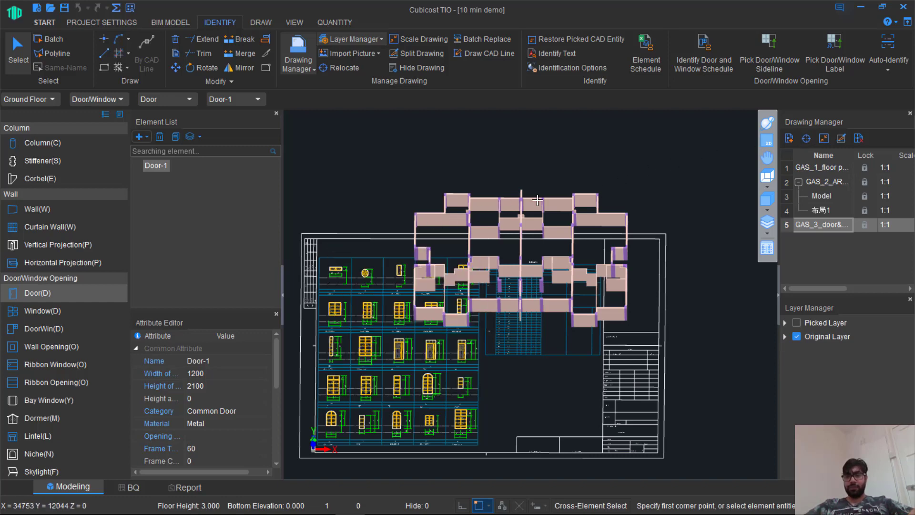
{"action": "left_click", "coordinate": [809, 139]}
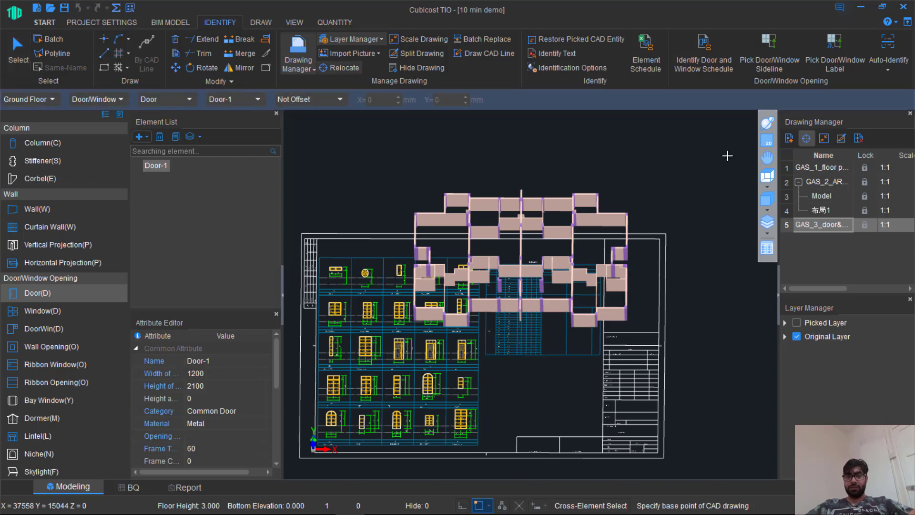
{"action": "left_click", "coordinate": [319, 258]}
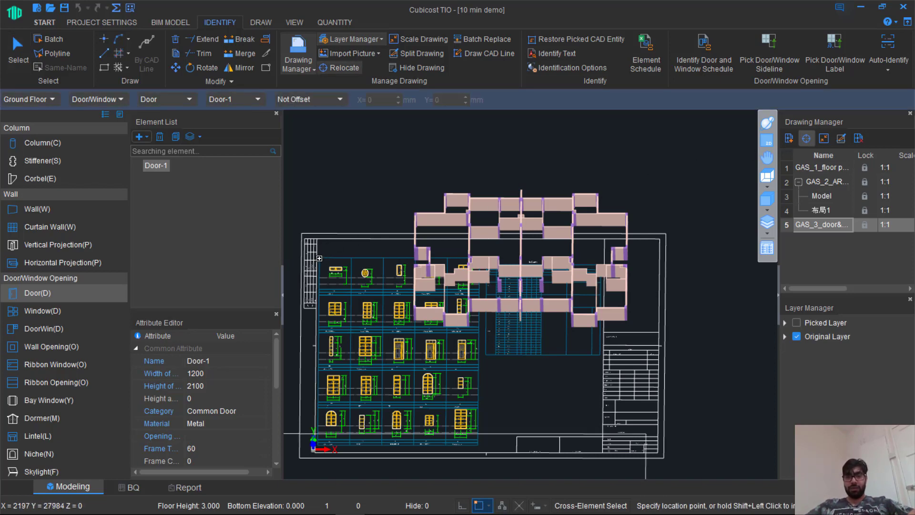
{"action": "left_click", "coordinate": [403, 376]}
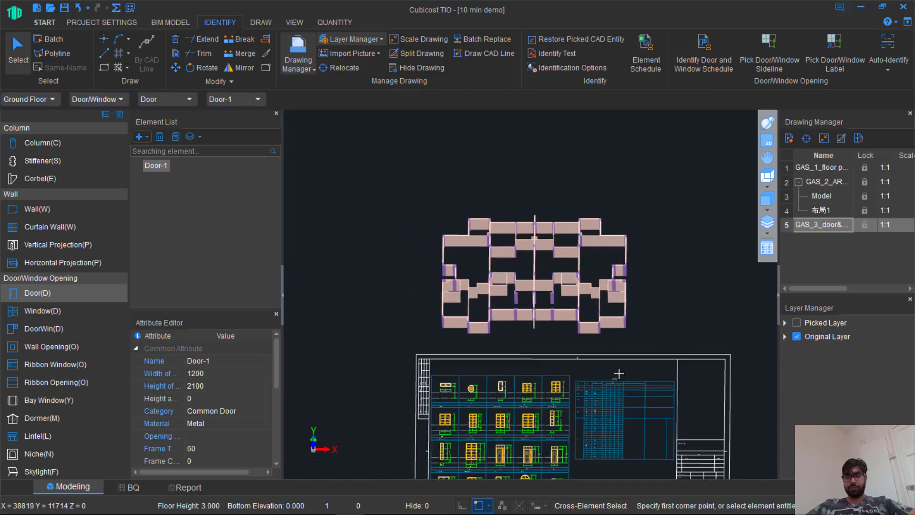
Examine the door and window list on the drawing, including the design numbers, opening sizes and quantities per floor
{"action": "scroll", "coordinate": [619, 374], "scroll_direction": "up", "scroll_amount": 2}
{"action": "scroll", "coordinate": [618, 374], "scroll_direction": "up", "scroll_amount": 1}
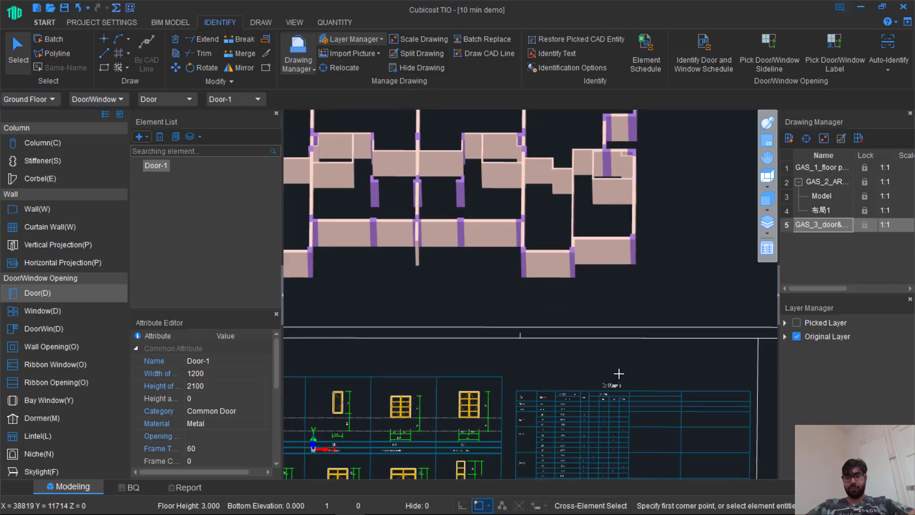
{"action": "left_click", "coordinate": [766, 158]}
{"action": "left_click_drag", "start_coordinate": [674, 292], "coordinate": [664, 93]}
{"action": "scroll", "coordinate": [582, 254], "scroll_direction": "up", "scroll_amount": 2}
{"action": "scroll", "coordinate": [582, 254], "scroll_direction": "up", "scroll_amount": 2}
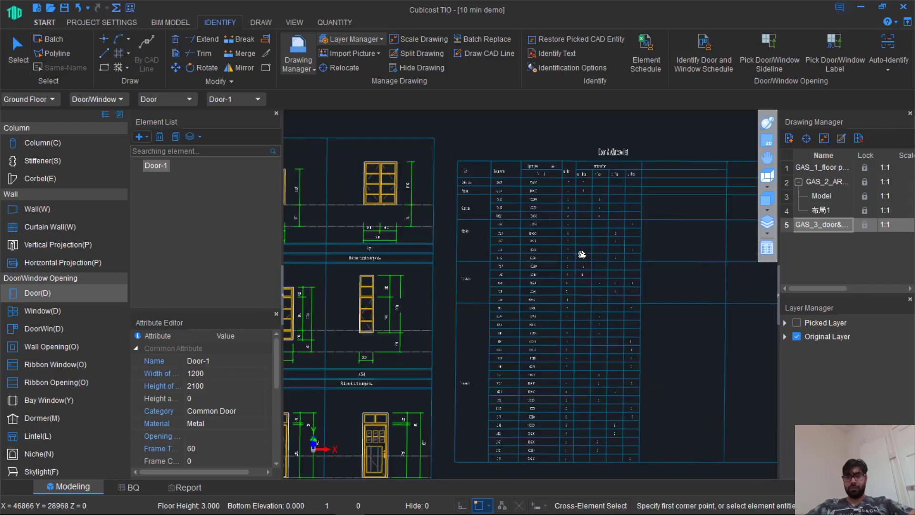
{"action": "scroll", "coordinate": [582, 254], "scroll_direction": "up", "scroll_amount": 1}
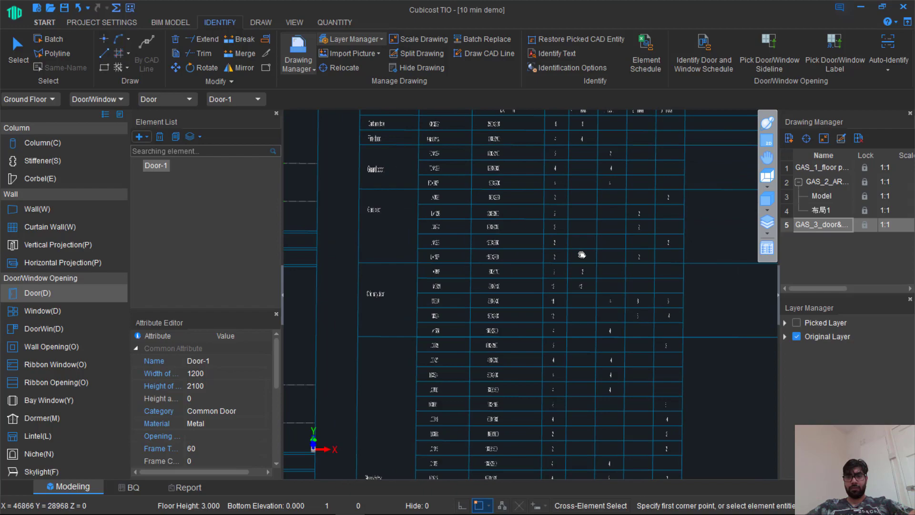
{"action": "scroll", "coordinate": [582, 255], "scroll_direction": "up", "scroll_amount": 3}
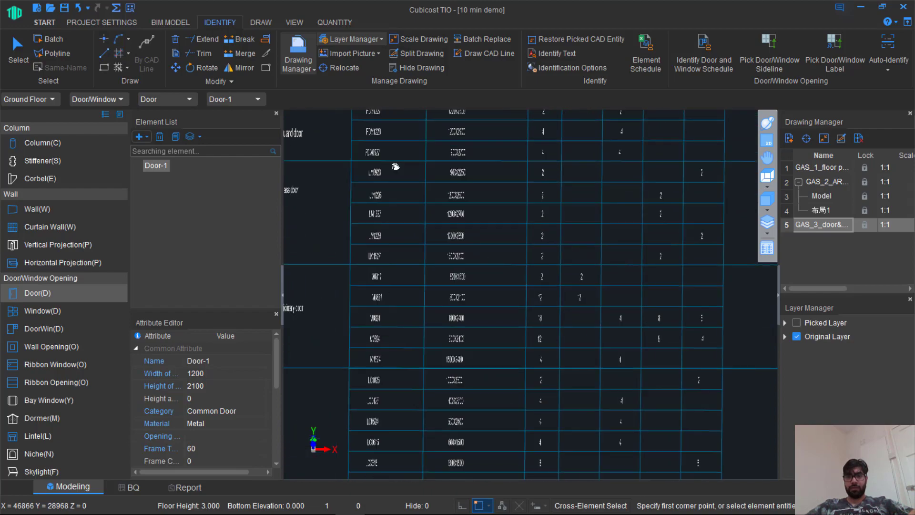
{"action": "scroll", "coordinate": [395, 166], "scroll_direction": "down", "scroll_amount": 2}
{"action": "scroll", "coordinate": [395, 165], "scroll_direction": "down", "scroll_amount": 3}
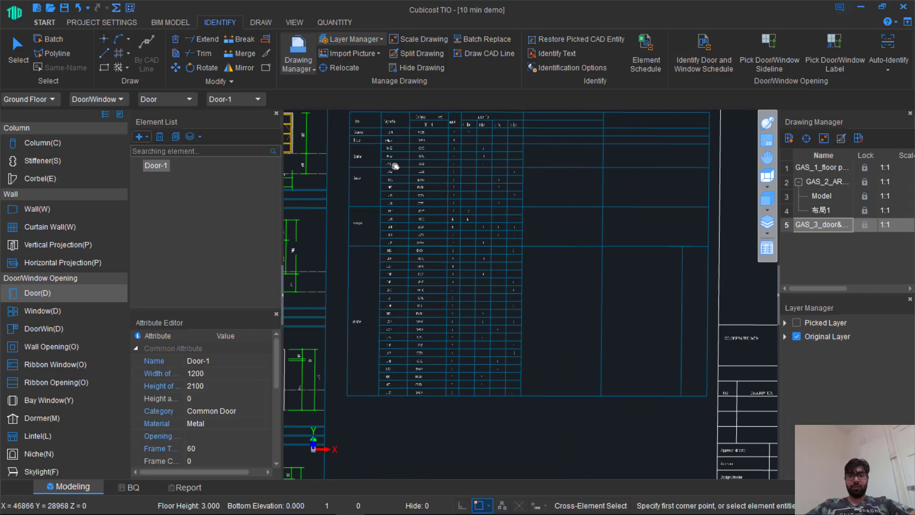
{"action": "scroll", "coordinate": [390, 114], "scroll_direction": "up", "scroll_amount": 5}
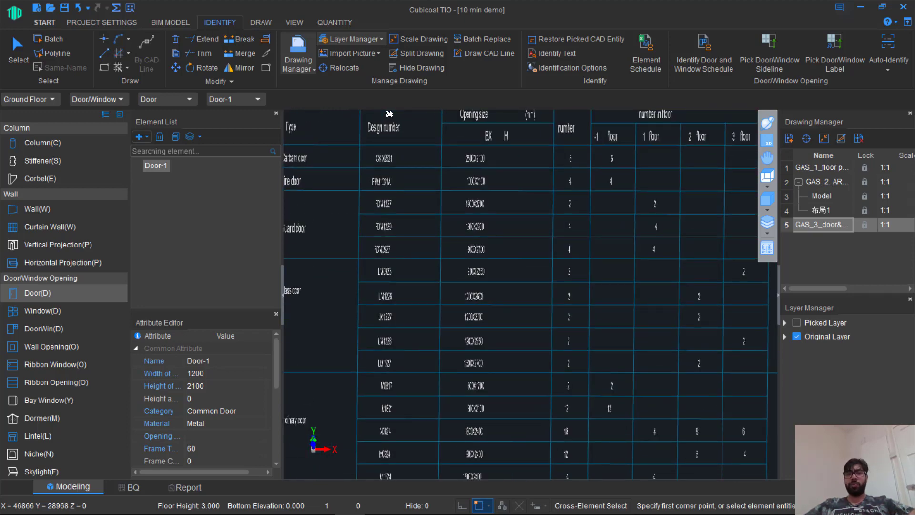
{"action": "scroll", "coordinate": [389, 114], "scroll_direction": "down", "scroll_amount": 2}
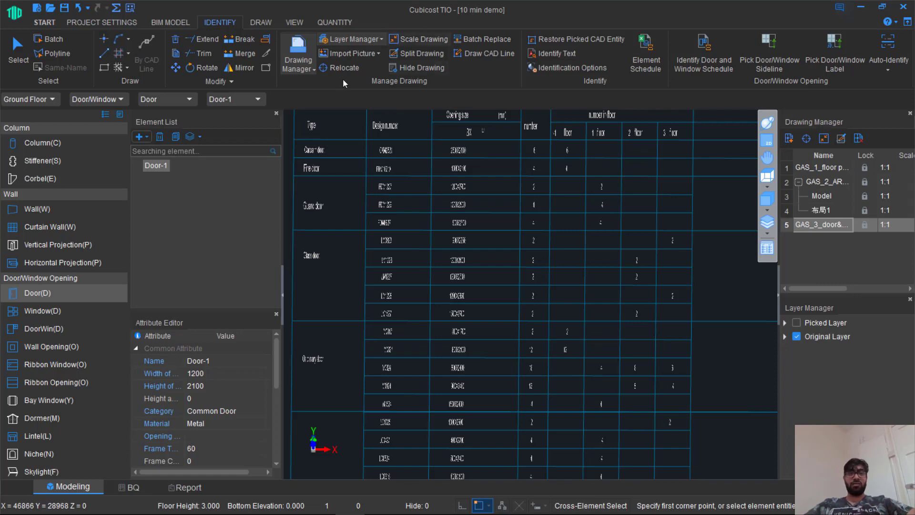
Load the design number and opening size columns of all rows in the CAD door and window list into the element schedule
{"action": "left_click", "coordinate": [267, 22]}
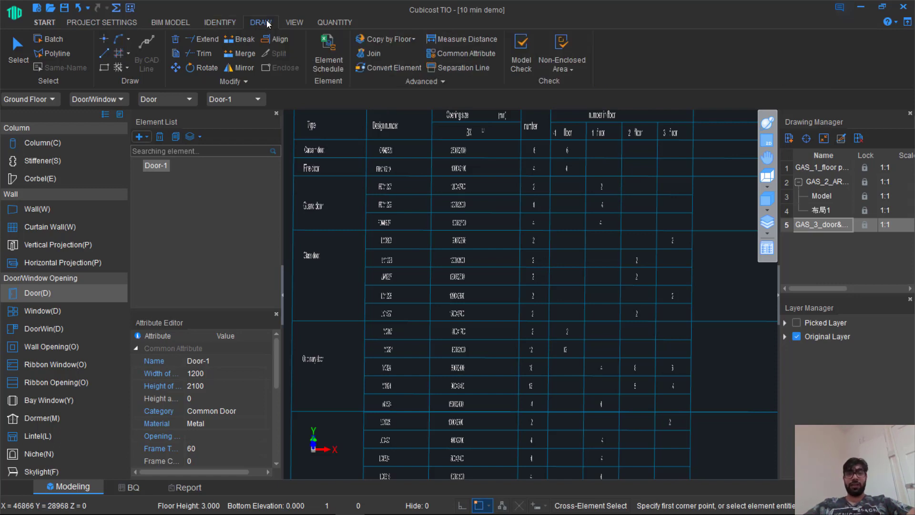
{"action": "left_click", "coordinate": [329, 61]}
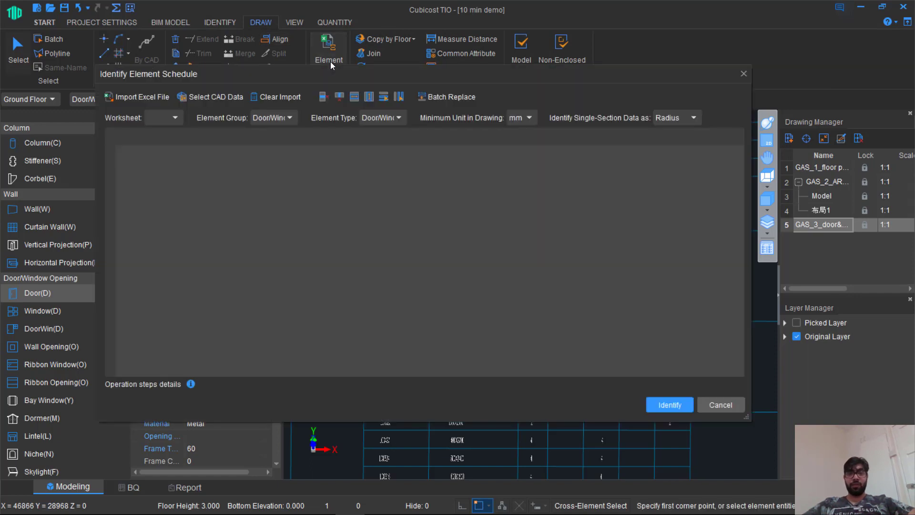
{"action": "left_click", "coordinate": [193, 98]}
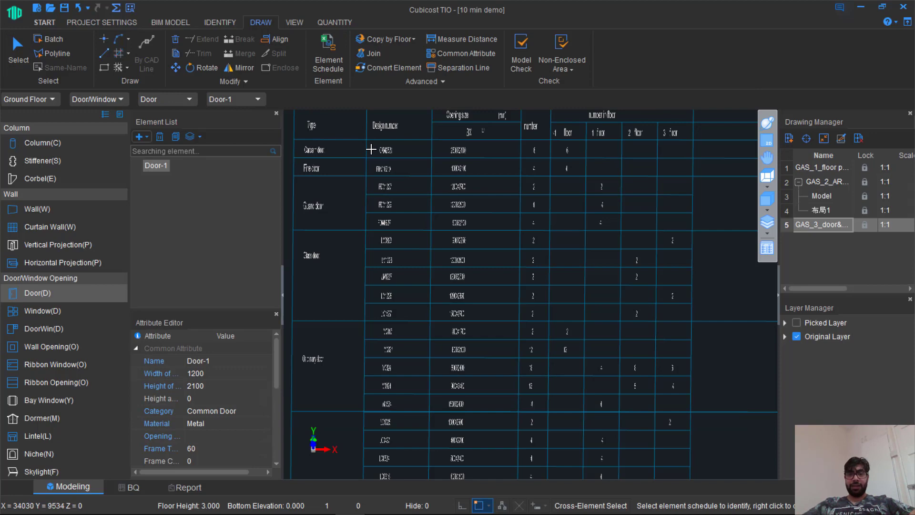
{"action": "scroll", "coordinate": [371, 149], "scroll_direction": "down", "scroll_amount": 5}
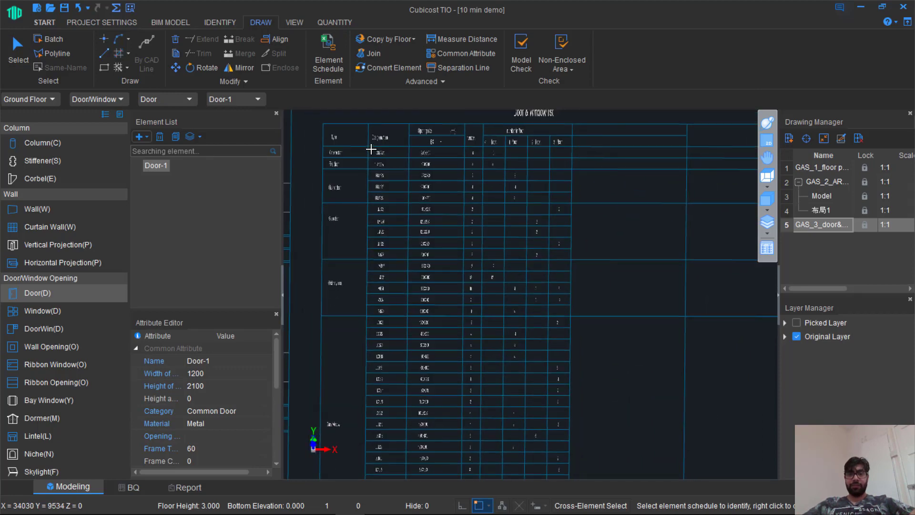
{"action": "scroll", "coordinate": [370, 149], "scroll_direction": "down", "scroll_amount": 2}
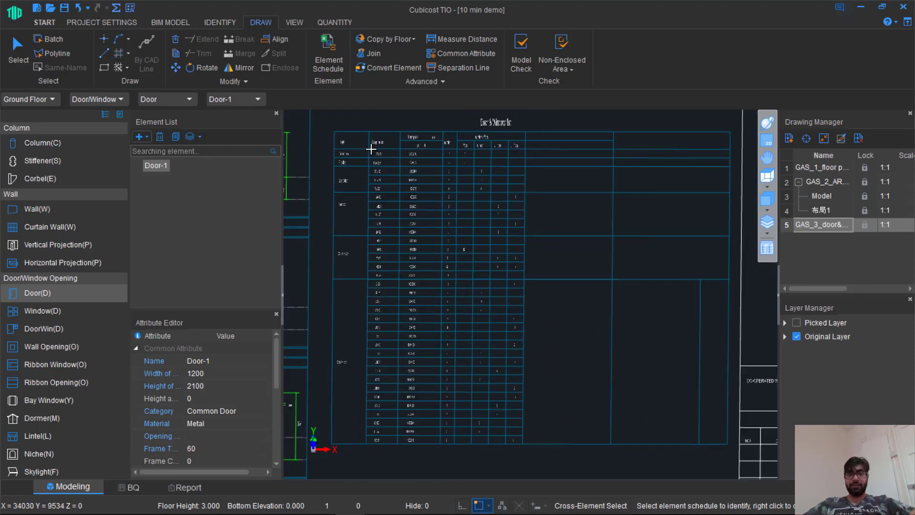
{"action": "left_click_drag", "start_coordinate": [371, 149], "coordinate": [450, 256]}
{"action": "left_click_drag", "start_coordinate": [425, 354], "coordinate": [429, 471]}
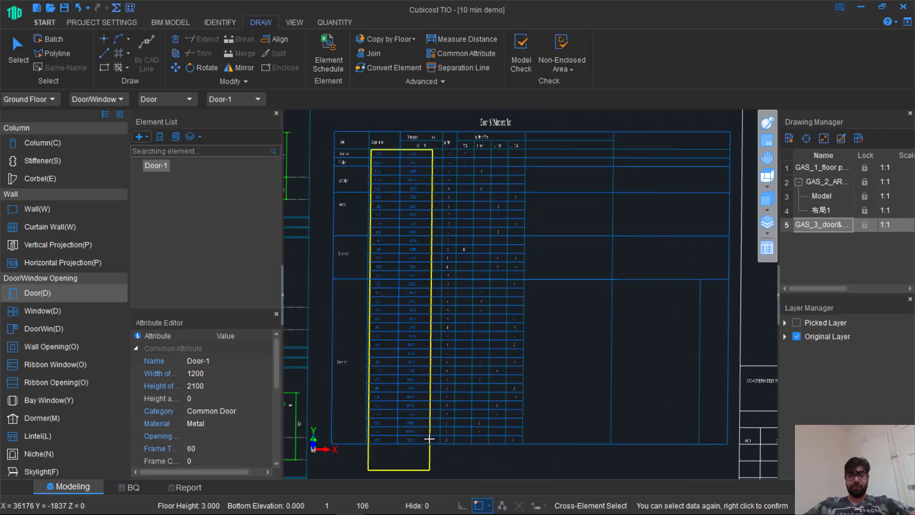
{"action": "right_click", "coordinate": [429, 439]}
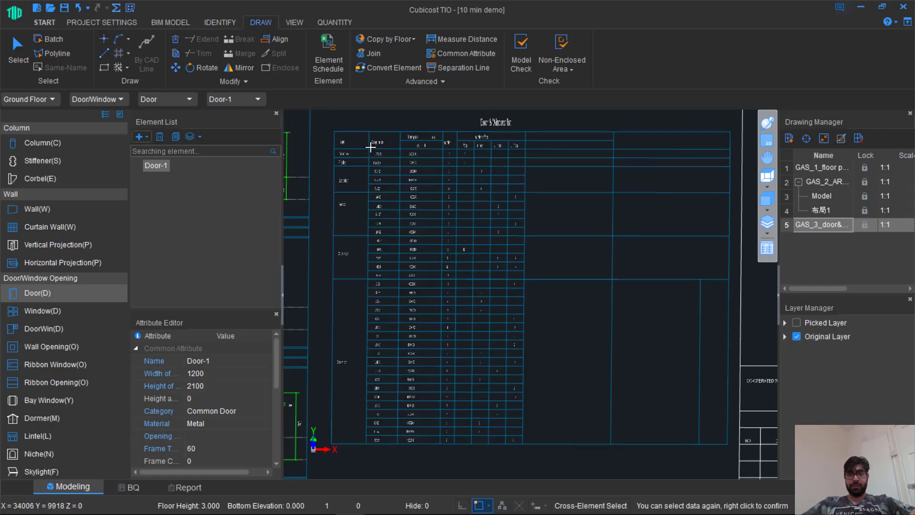
{"action": "left_click_drag", "start_coordinate": [371, 147], "coordinate": [430, 461]}
{"action": "right_click", "coordinate": [430, 461]}
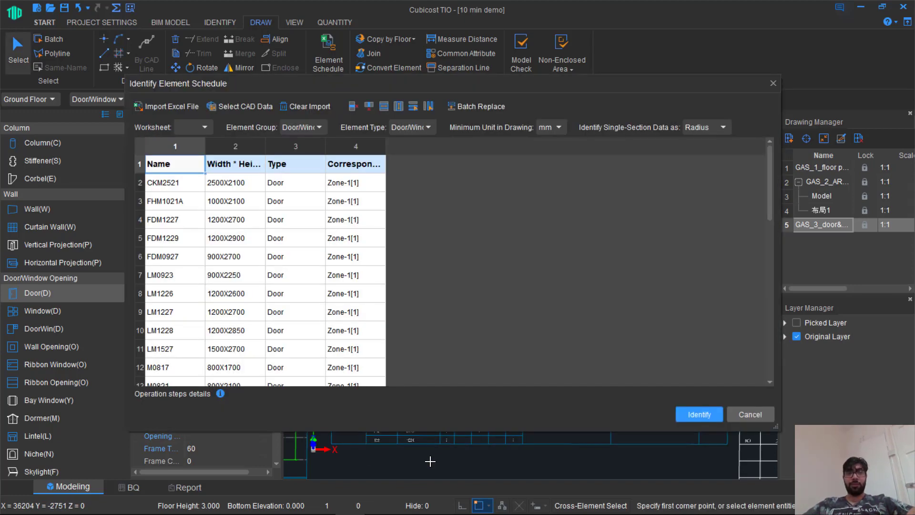
Review the imported schedule rows, identify them as door and window elements, and move the schedule dialog off the element list
{"action": "left_click", "coordinate": [193, 168]}
{"action": "left_click", "coordinate": [192, 168]}
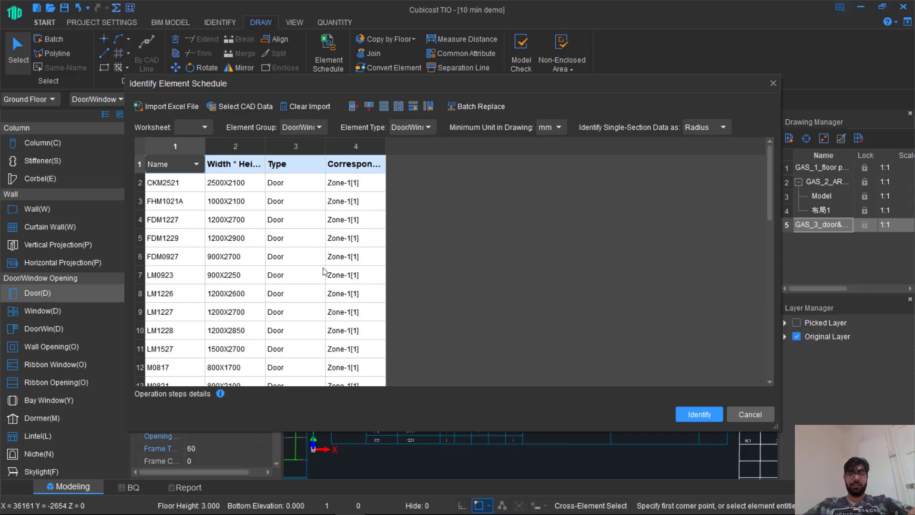
{"action": "scroll", "coordinate": [323, 272], "scroll_direction": "down", "scroll_amount": 6}
{"action": "scroll", "coordinate": [323, 272], "scroll_direction": "down", "scroll_amount": 2}
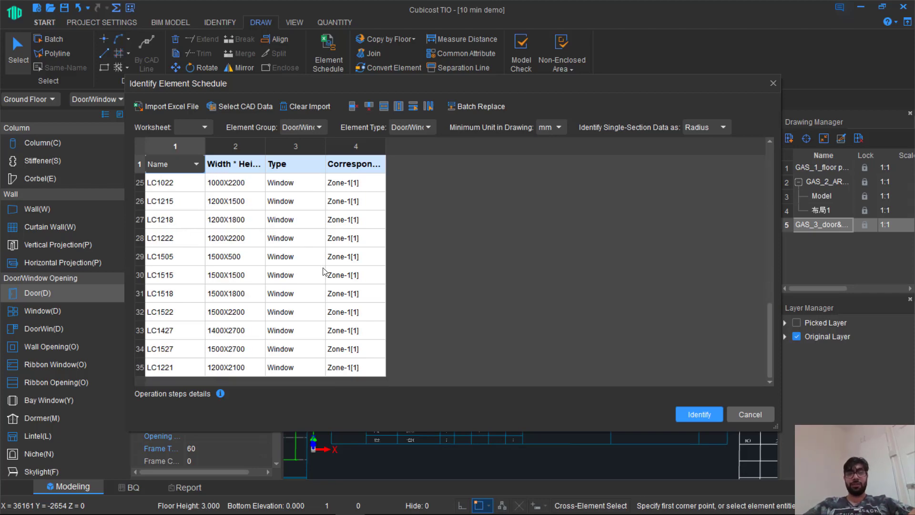
{"action": "scroll", "coordinate": [323, 272], "scroll_direction": "up", "scroll_amount": 7}
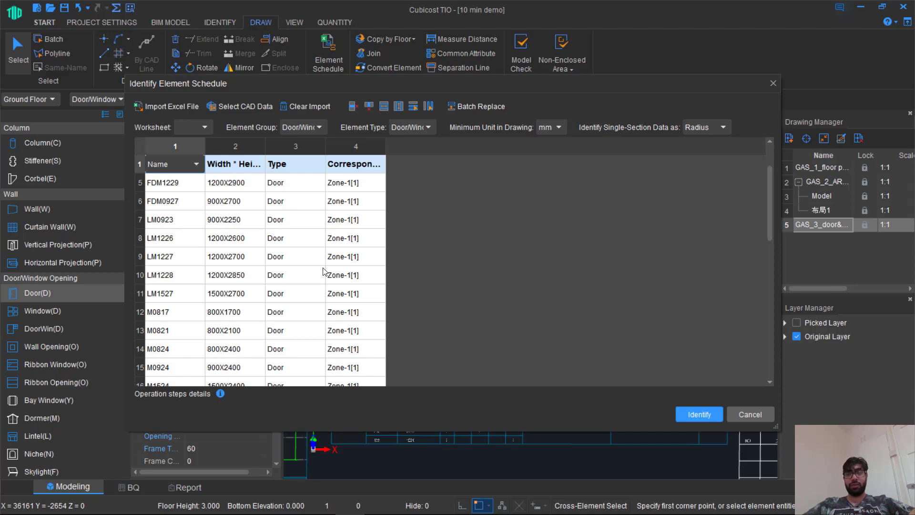
{"action": "left_click", "coordinate": [682, 413]}
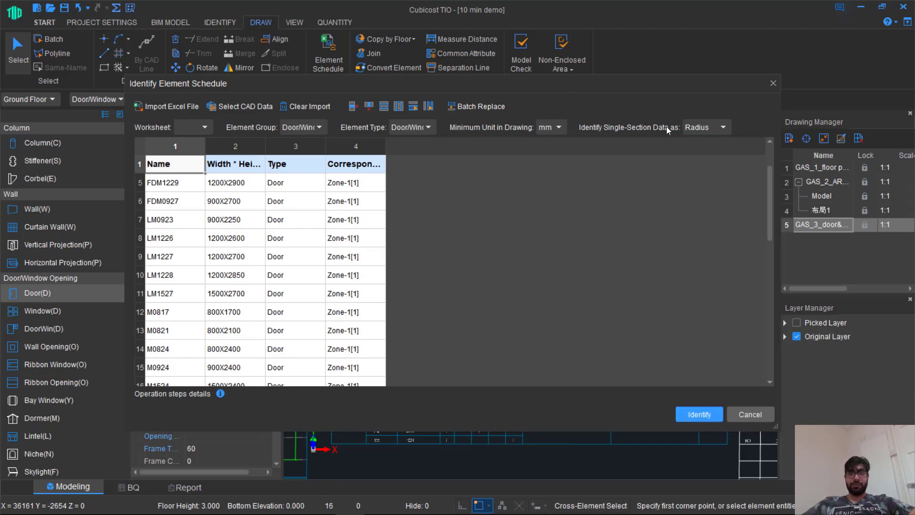
{"action": "left_click", "coordinate": [525, 299]}
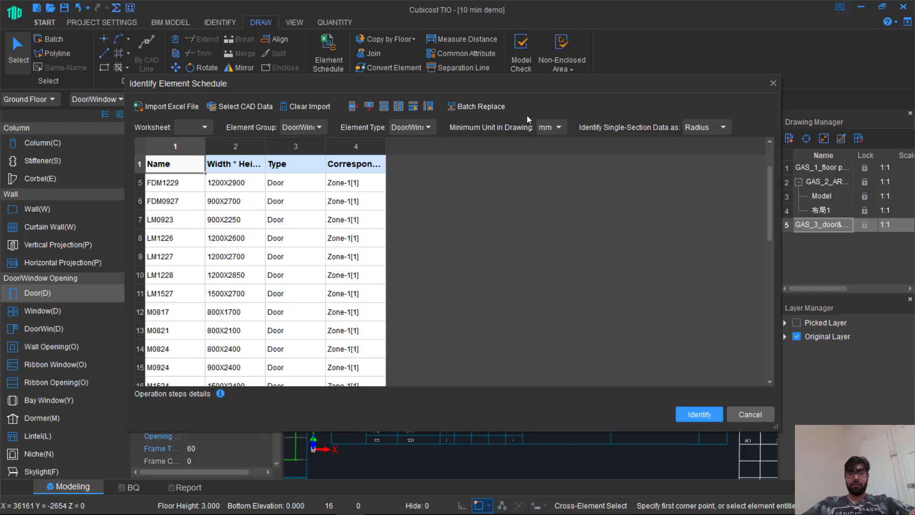
{"action": "left_click_drag", "start_coordinate": [590, 88], "coordinate": [727, 67]}
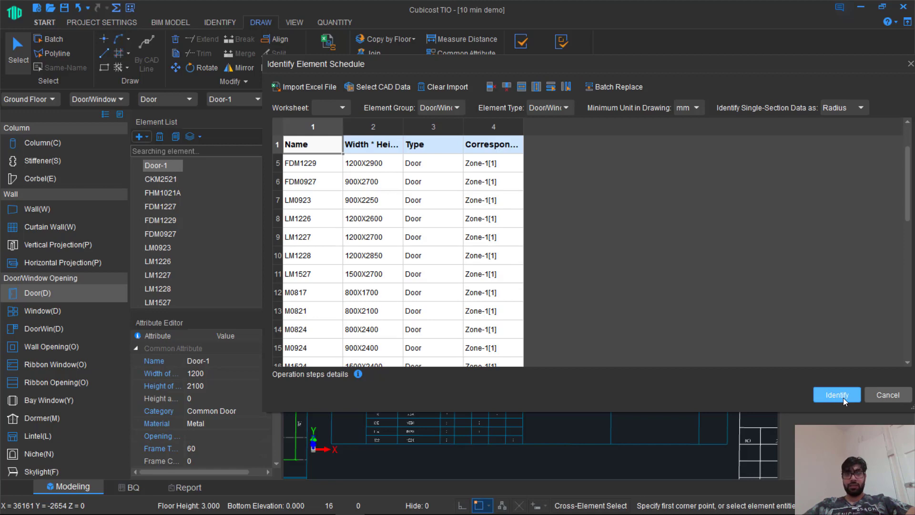
Close the element schedule dialog and open the GAS_2_AR architectural drawing over the model
{"action": "left_click", "coordinate": [891, 394]}
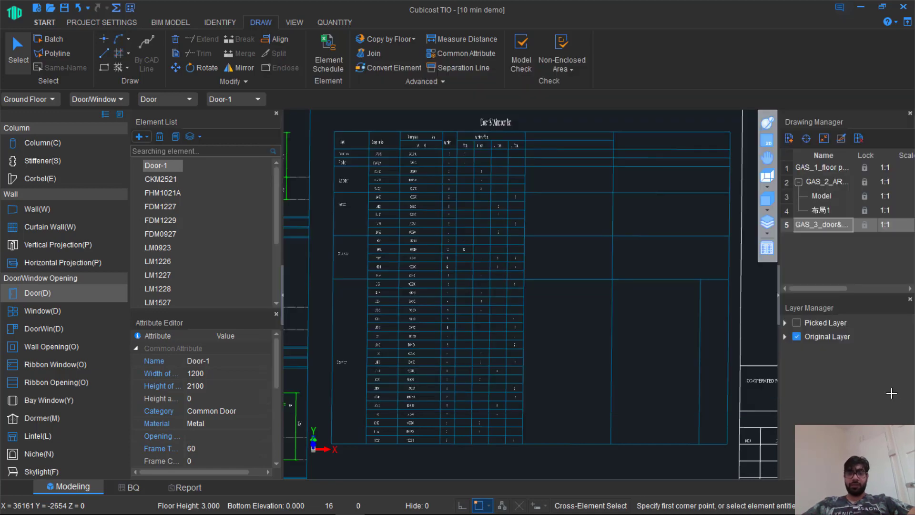
{"action": "double_click", "coordinate": [827, 183]}
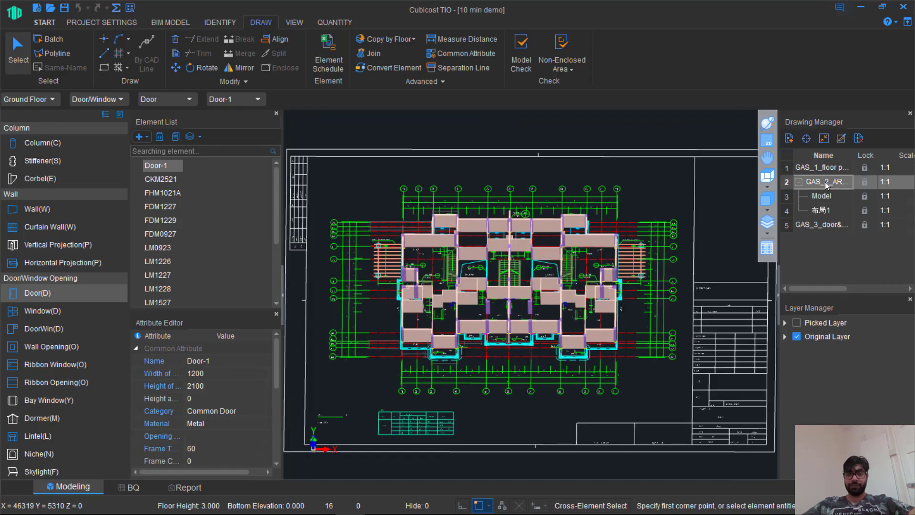
Pick all door and window labels on the drawing by layer, using the M0924 bedroom door label
{"action": "scroll", "coordinate": [416, 336], "scroll_direction": "up", "scroll_amount": 5}
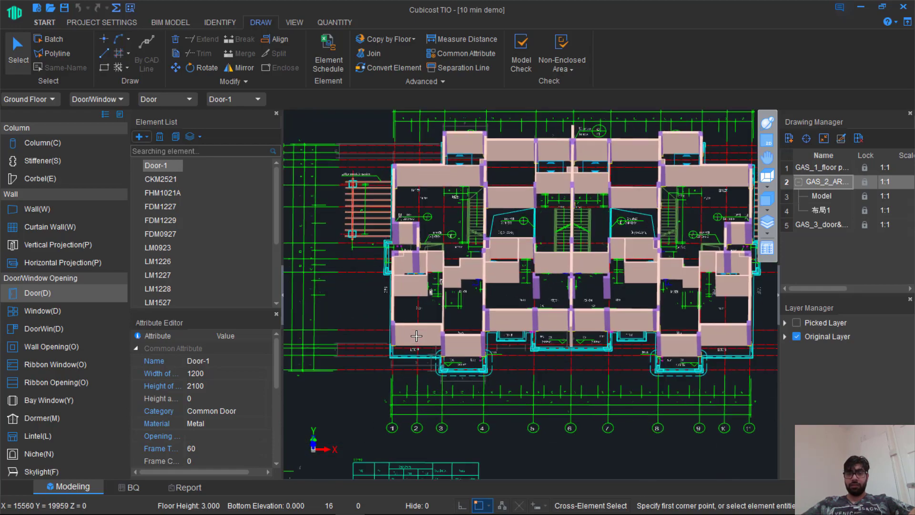
{"action": "scroll", "coordinate": [416, 336], "scroll_direction": "up", "scroll_amount": 2}
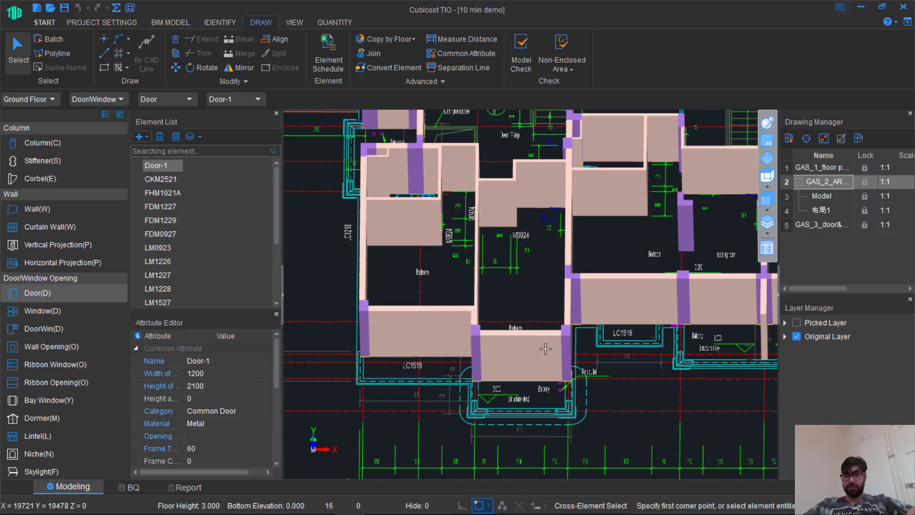
{"action": "scroll", "coordinate": [544, 344], "scroll_direction": "up", "scroll_amount": 2}
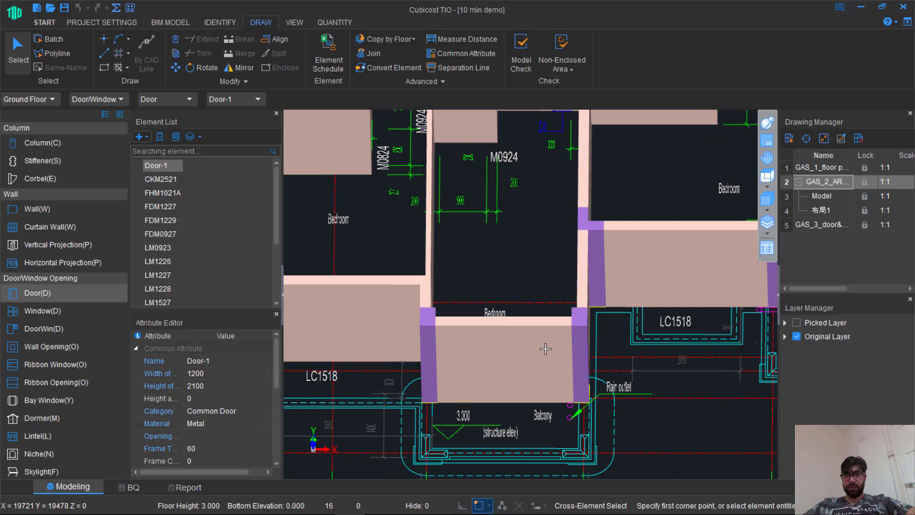
{"action": "scroll", "coordinate": [546, 349], "scroll_direction": "down", "scroll_amount": 1}
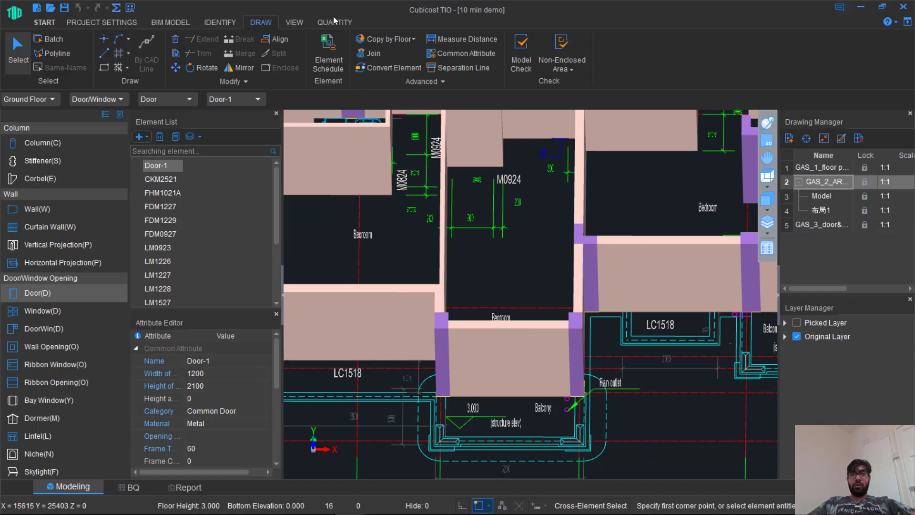
{"action": "left_click", "coordinate": [228, 22]}
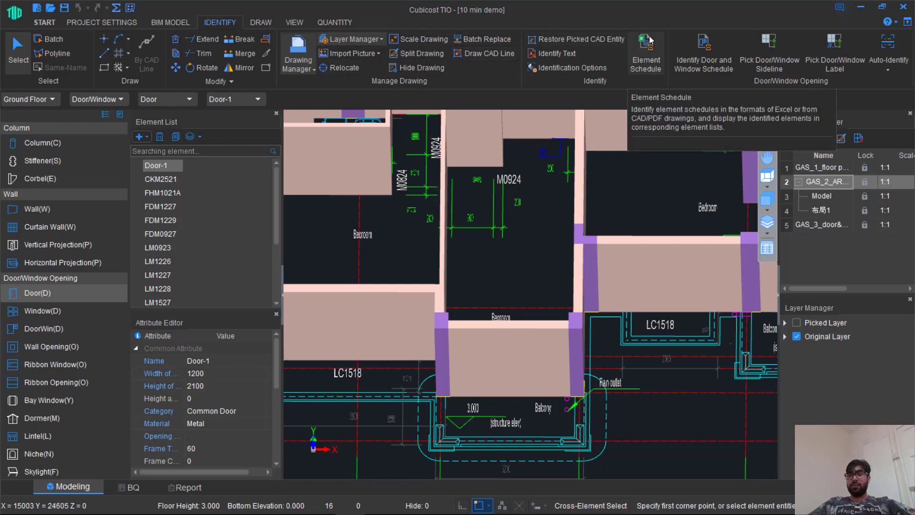
{"action": "left_click", "coordinate": [826, 64]}
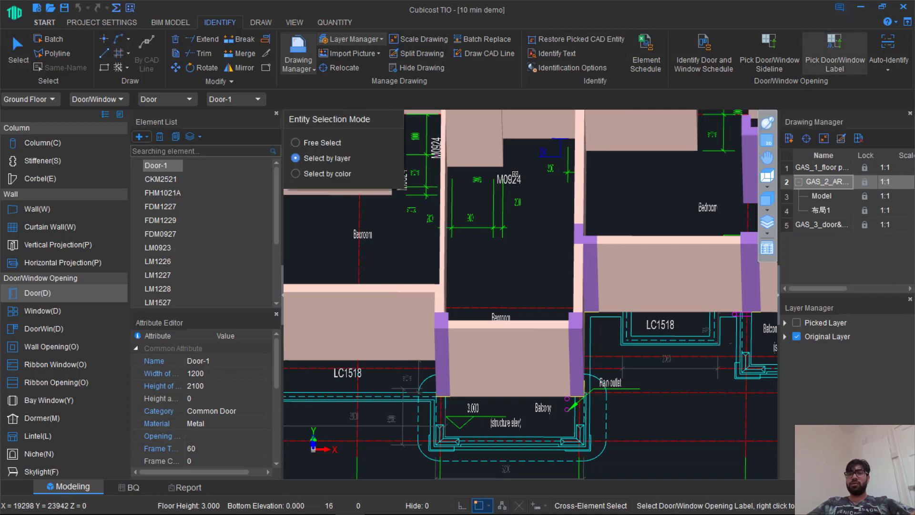
{"action": "left_click", "coordinate": [516, 175]}
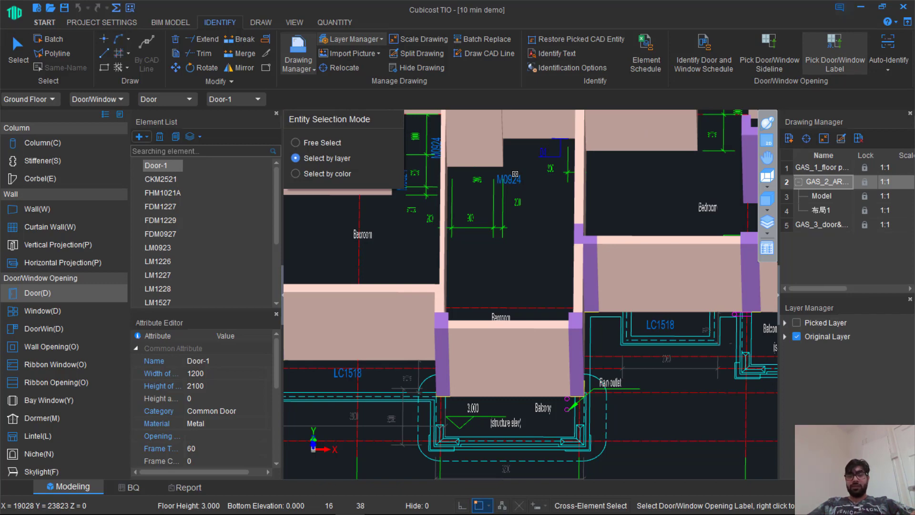
{"action": "right_click", "coordinate": [515, 174]}
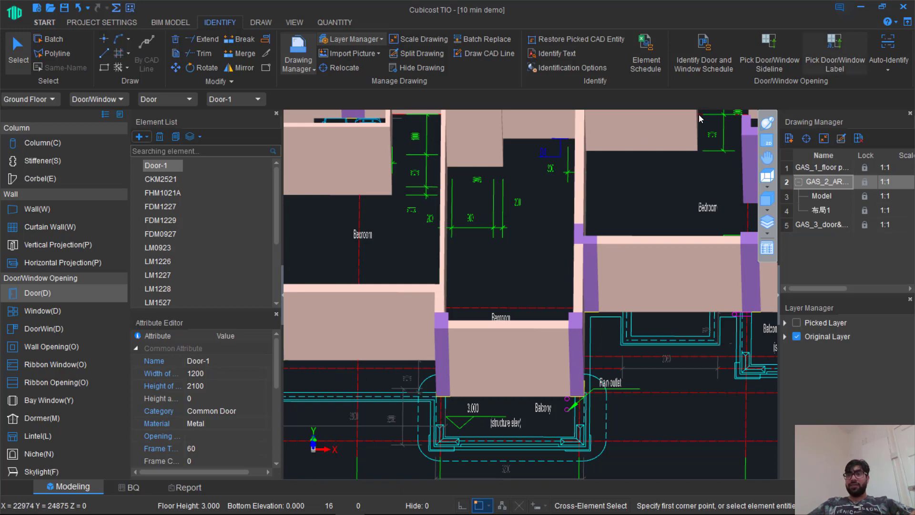
Auto-identify the door and window openings from the picked labels, then check the placed openings across the floor with slabs displayed
{"action": "left_click", "coordinate": [883, 59]}
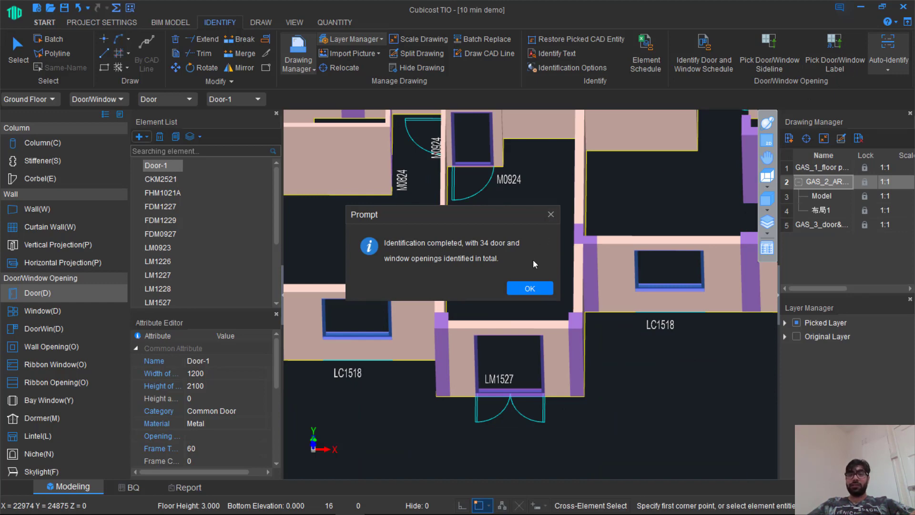
{"action": "left_click", "coordinate": [524, 288]}
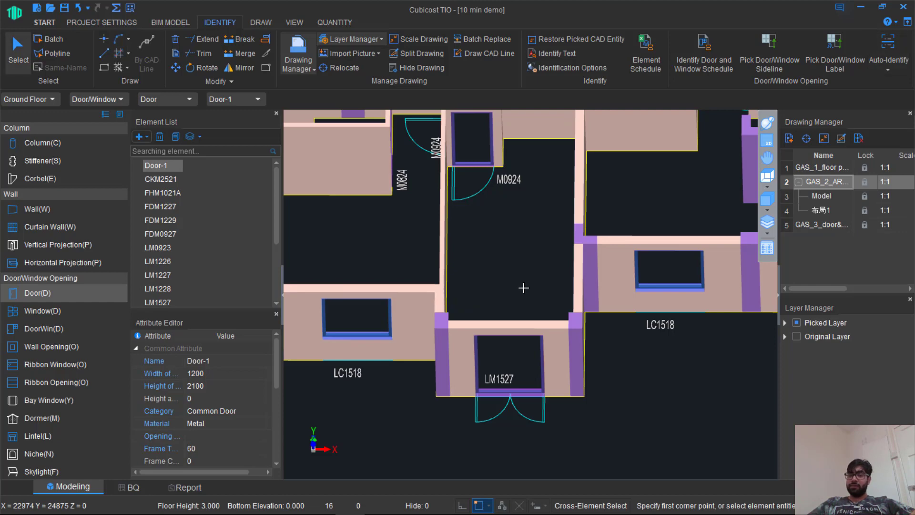
{"action": "scroll", "coordinate": [761, 252], "scroll_direction": "down", "scroll_amount": 2}
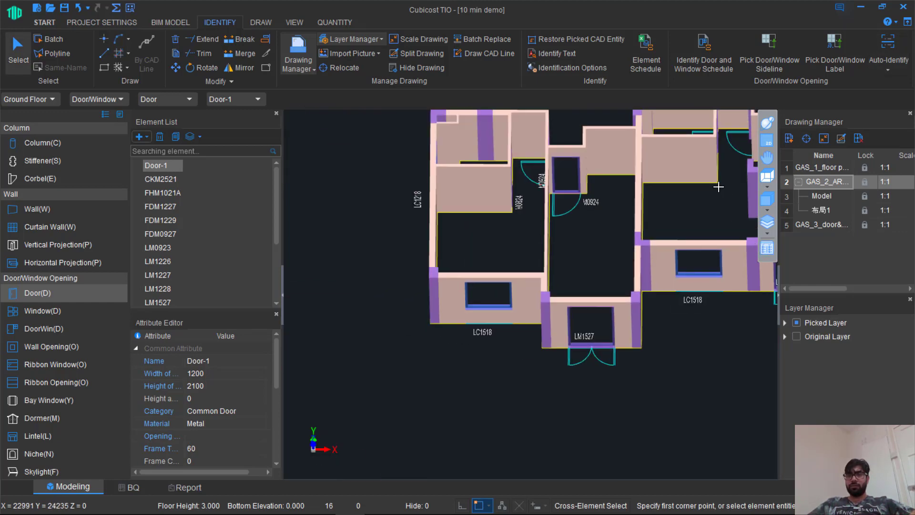
{"action": "scroll", "coordinate": [718, 186], "scroll_direction": "down", "scroll_amount": 1}
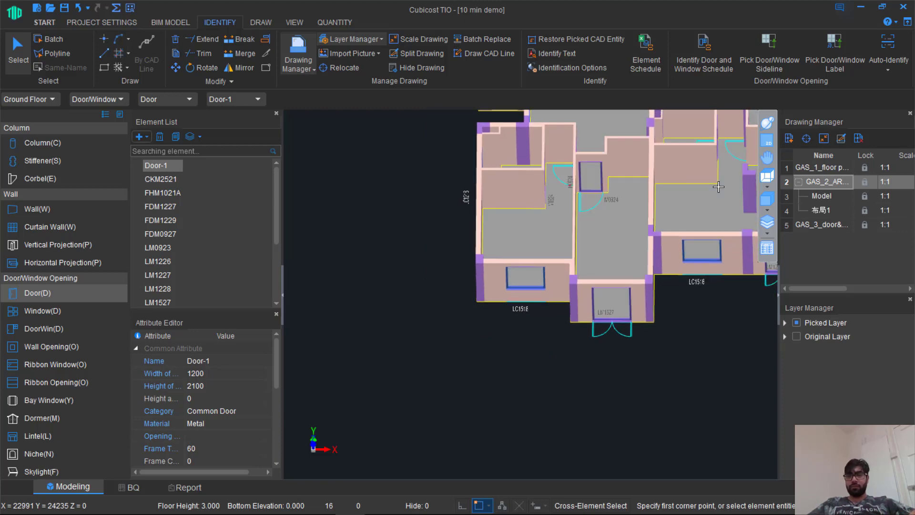
{"action": "left_click", "coordinate": [765, 160]}
{"action": "left_click_drag", "start_coordinate": [673, 212], "coordinate": [475, 408]}
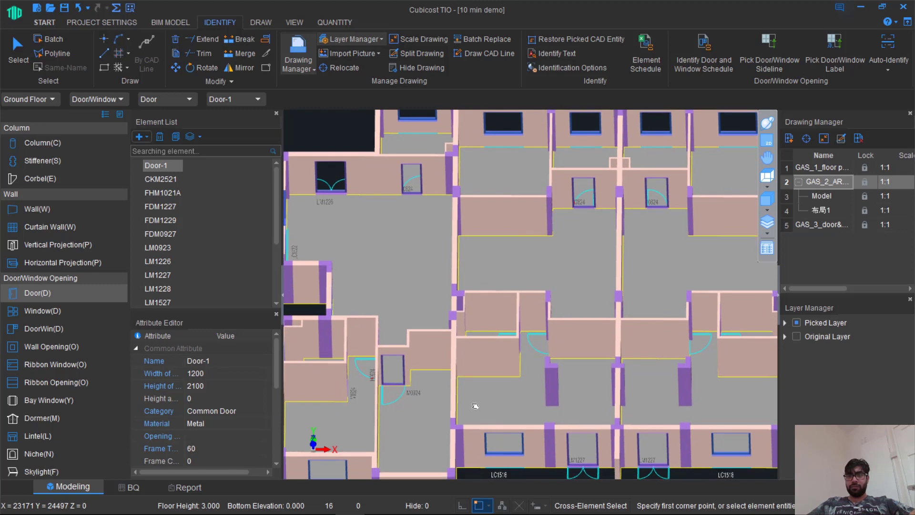
{"action": "scroll", "coordinate": [476, 409], "scroll_direction": "down", "scroll_amount": 3}
{"action": "scroll", "coordinate": [475, 406], "scroll_direction": "down", "scroll_amount": 1}
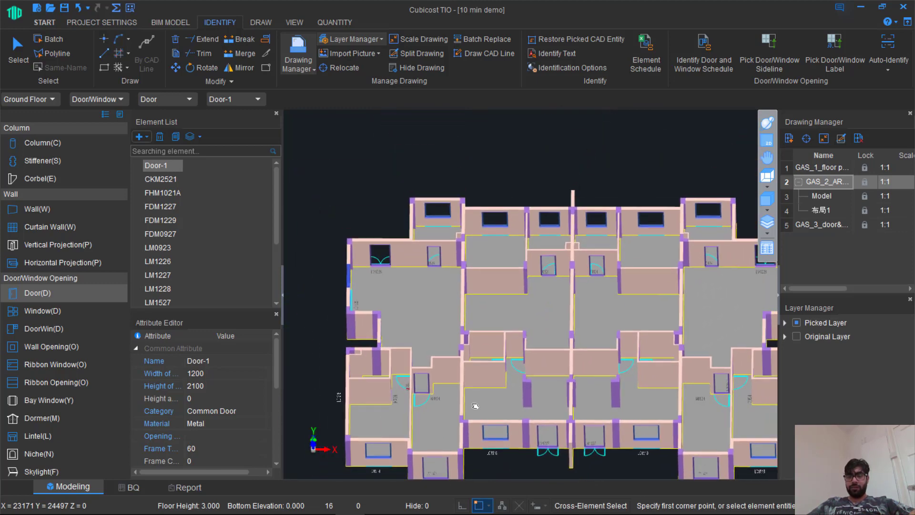
{"action": "scroll", "coordinate": [475, 405], "scroll_direction": "down", "scroll_amount": 1}
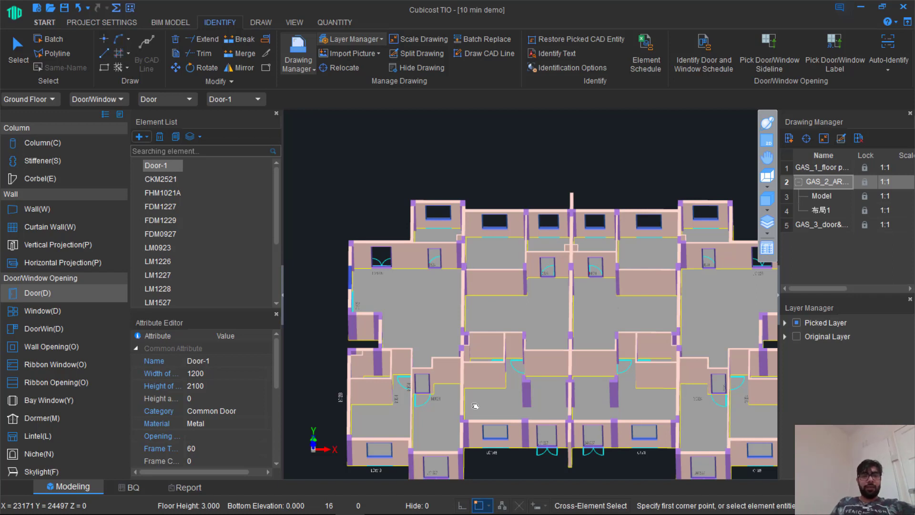
Collapse the wall and door/window element groups, switch to the Floor Finish element type and hide the CAD drawing
{"action": "left_click", "coordinate": [14, 278]}
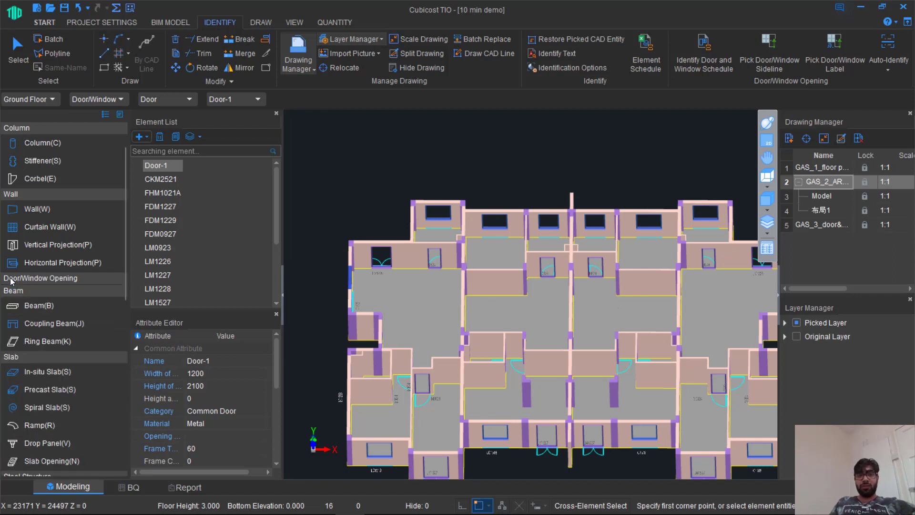
{"action": "left_click", "coordinate": [17, 194]}
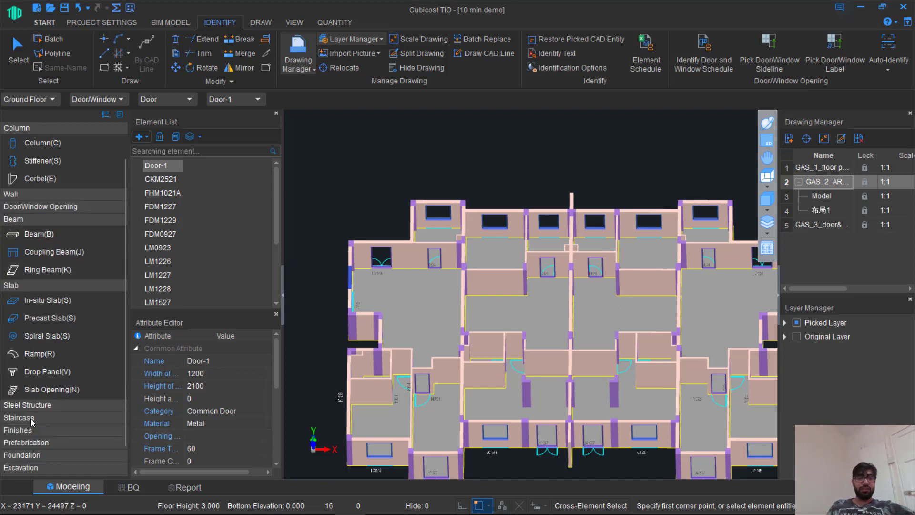
{"action": "left_click", "coordinate": [21, 430]}
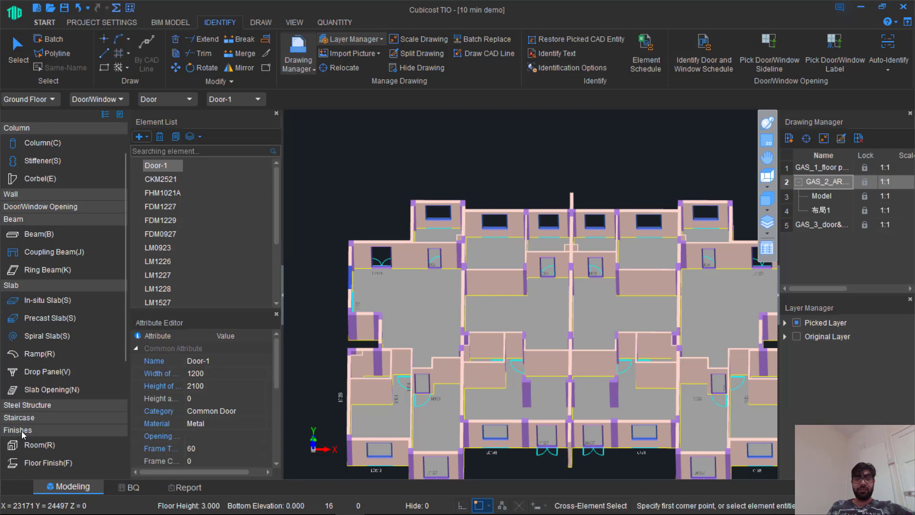
{"action": "scroll", "coordinate": [21, 431], "scroll_direction": "down", "scroll_amount": 3}
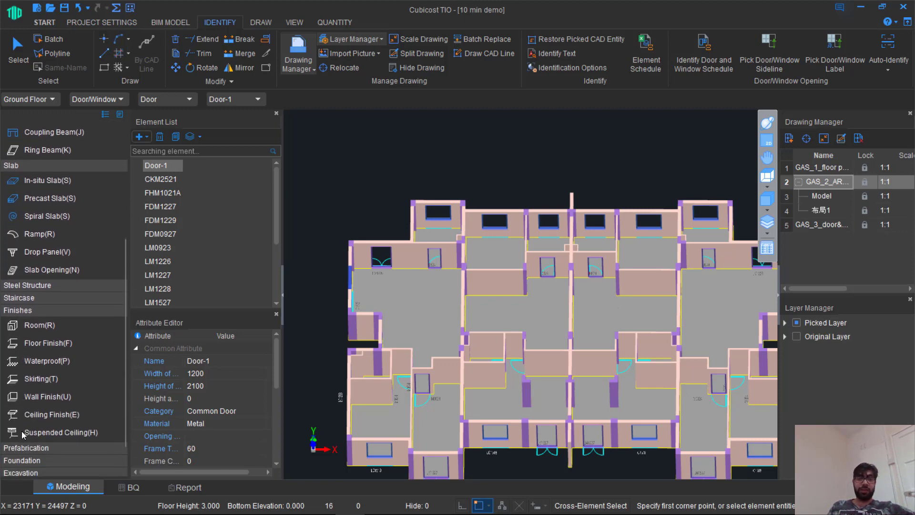
{"action": "left_click", "coordinate": [53, 342]}
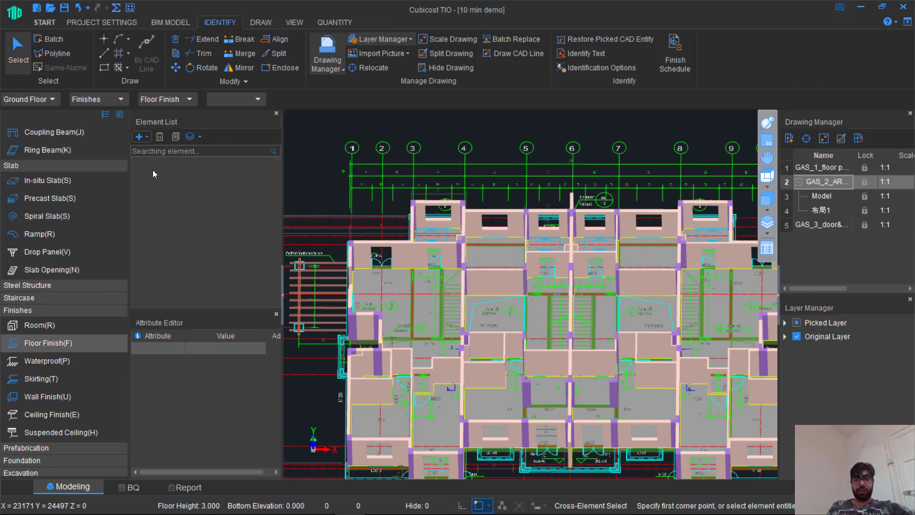
{"action": "key", "text": "F7"}
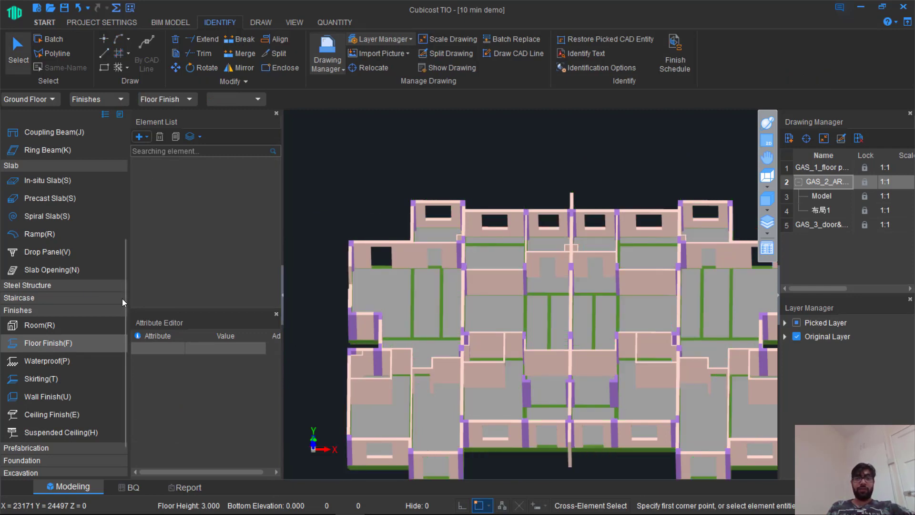
Create a horizontal floor finish element and name it CQ
{"action": "left_click", "coordinate": [140, 136]}
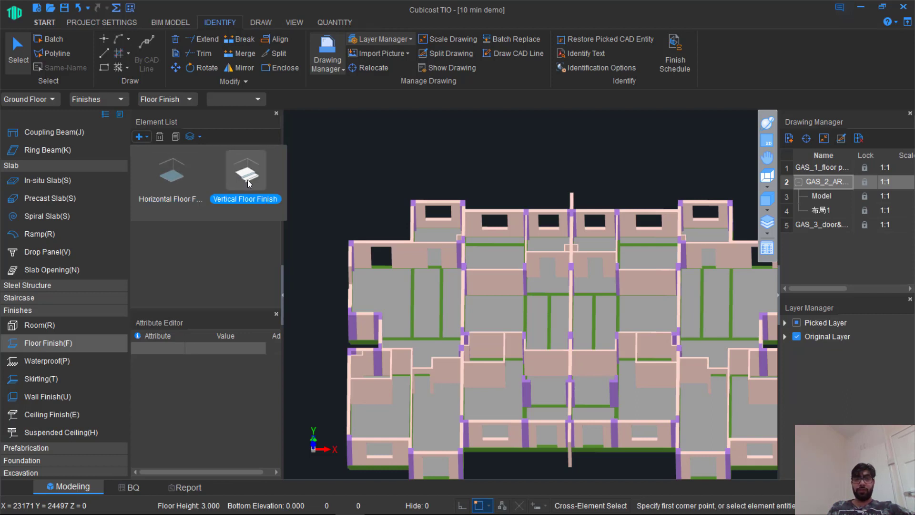
{"action": "left_click", "coordinate": [176, 183]}
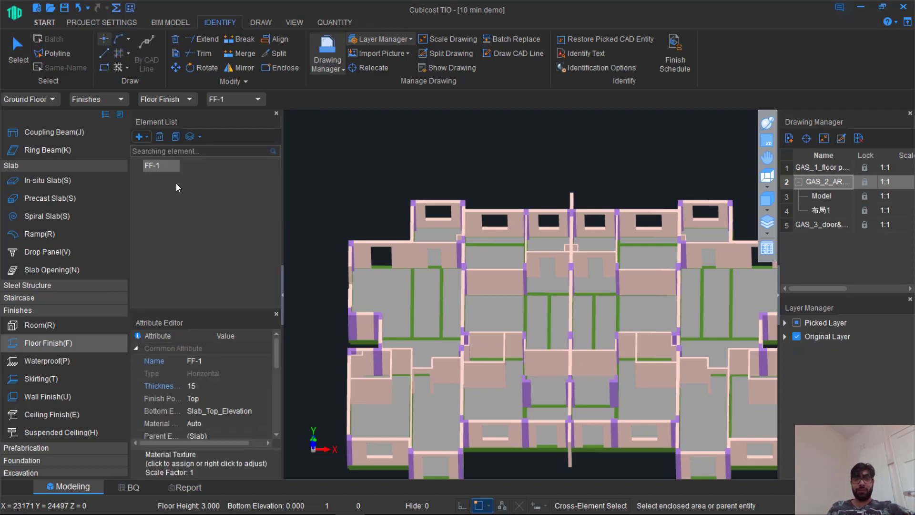
{"action": "left_click", "coordinate": [210, 361]}
{"action": "double_click", "coordinate": [211, 361]}
{"action": "triple_click", "coordinate": [211, 361]}
{"action": "double_click", "coordinate": [211, 361]}
{"action": "triple_click", "coordinate": [211, 361]}
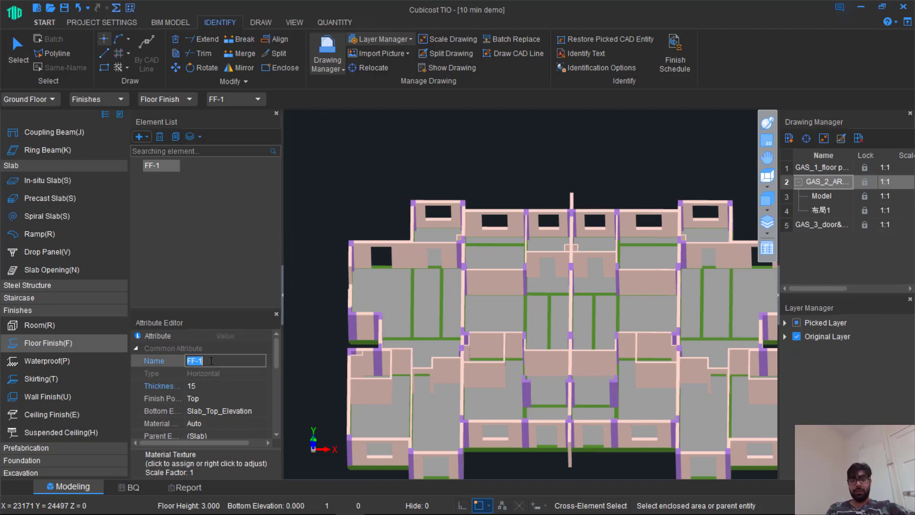
{"action": "type", "text": "C"}
{"action": "type", "text": "O"}
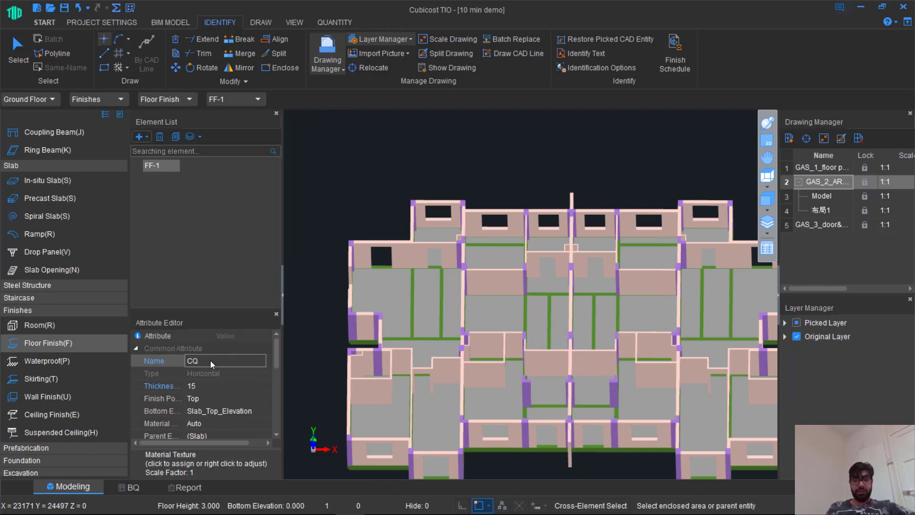
{"action": "left_click", "coordinate": [194, 336]}
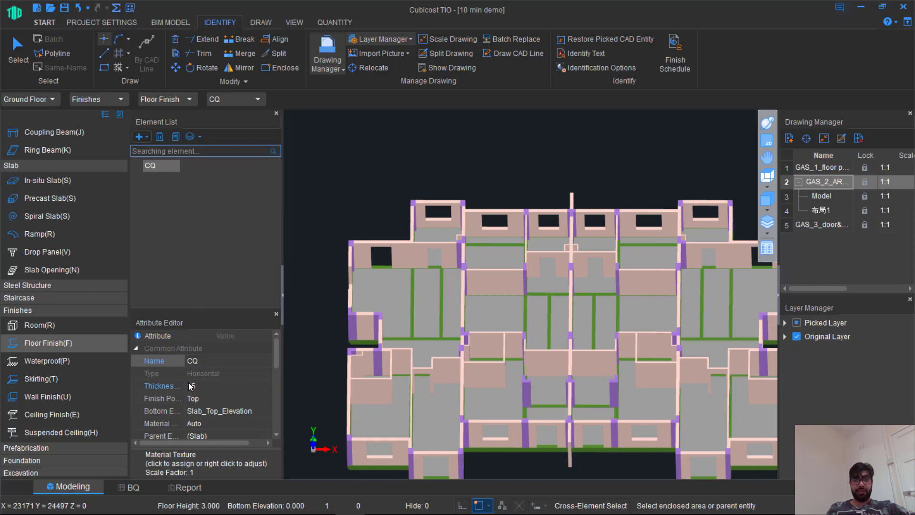
Look through the CQ attributes, collapse the drawing and layer managers, and widen the attribute editor so full attribute names fit
{"action": "scroll", "coordinate": [189, 386], "scroll_direction": "down", "scroll_amount": 2}
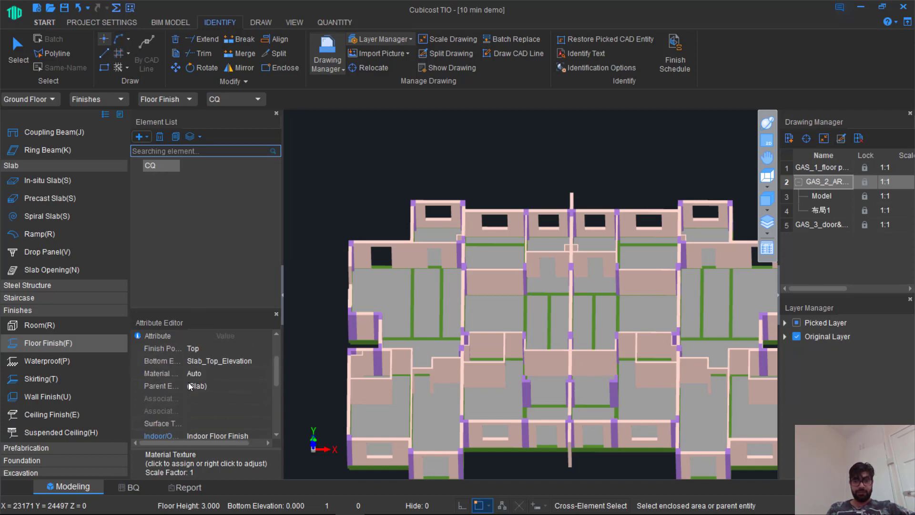
{"action": "scroll", "coordinate": [188, 386], "scroll_direction": "up", "scroll_amount": 1}
{"action": "scroll", "coordinate": [190, 386], "scroll_direction": "up", "scroll_amount": 1}
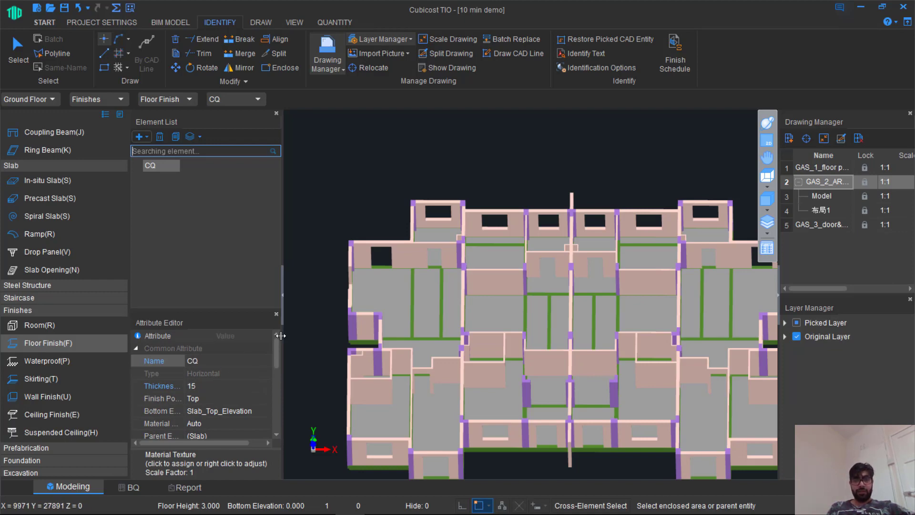
{"action": "left_click", "coordinate": [778, 295]}
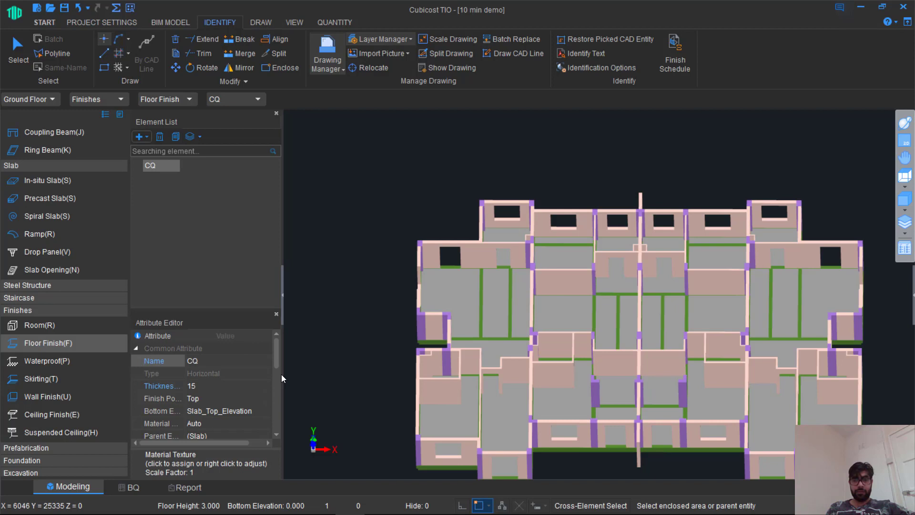
{"action": "left_click_drag", "start_coordinate": [281, 379], "coordinate": [366, 379]}
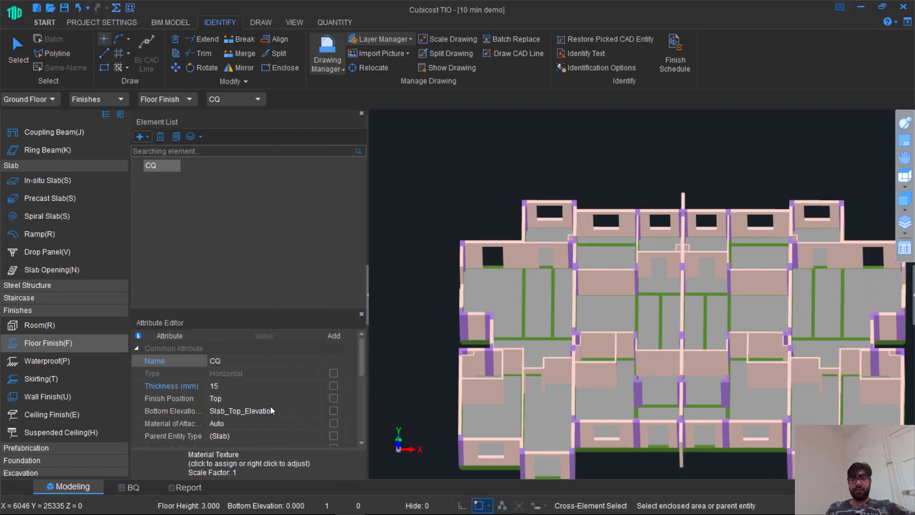
Keep the CQ floor finish position at Top and add that attribute to the element's listed name
{"action": "left_click", "coordinate": [244, 391]}
{"action": "left_click", "coordinate": [236, 396]}
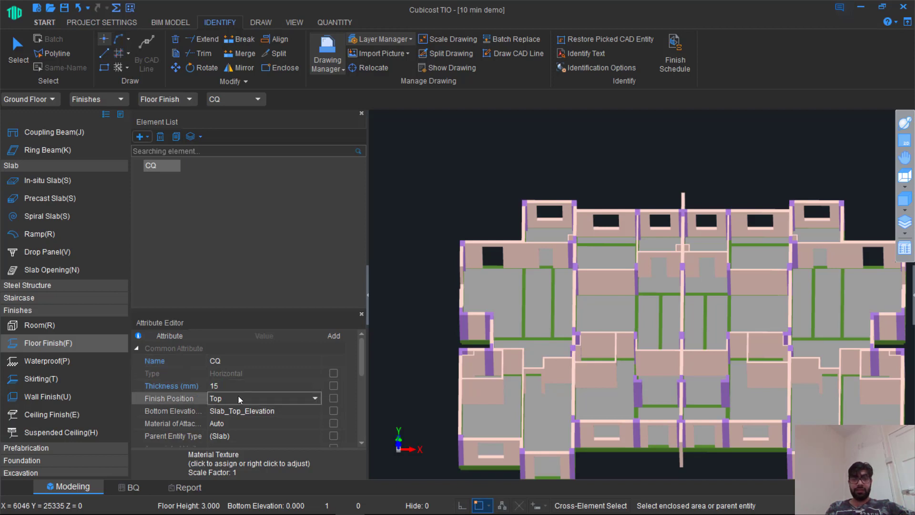
{"action": "left_click", "coordinate": [314, 395]}
{"action": "left_click", "coordinate": [299, 408]}
{"action": "left_click", "coordinate": [298, 411]}
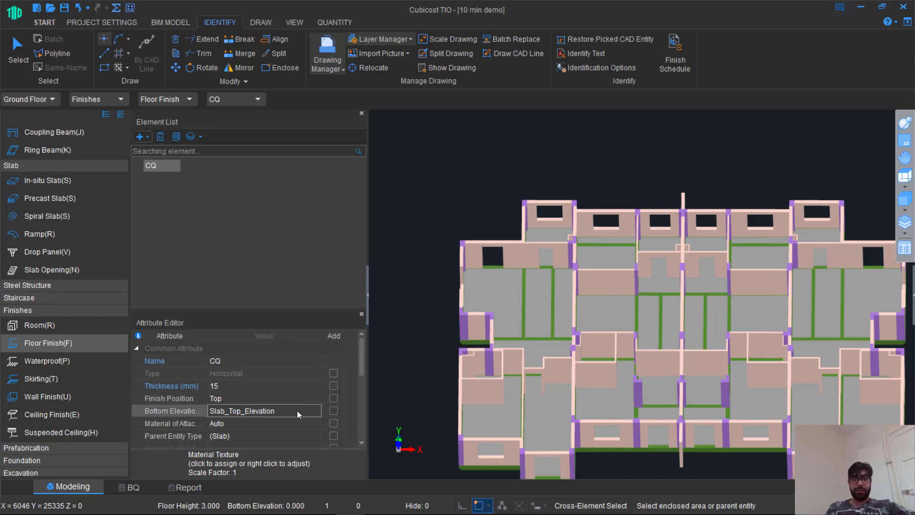
{"action": "left_click", "coordinate": [335, 399]}
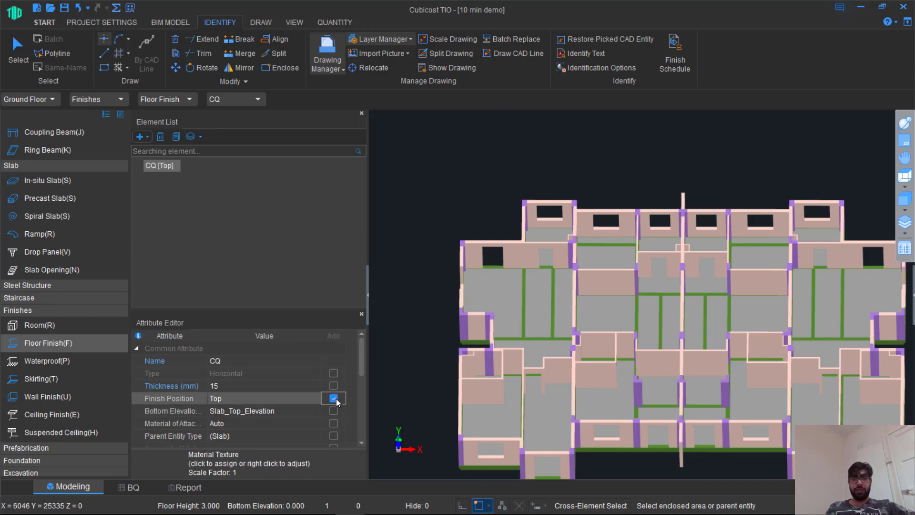
Add the thickness and type attributes to the CQ floor finish's listed name and set its fill colour to green
{"action": "left_click", "coordinate": [334, 387]}
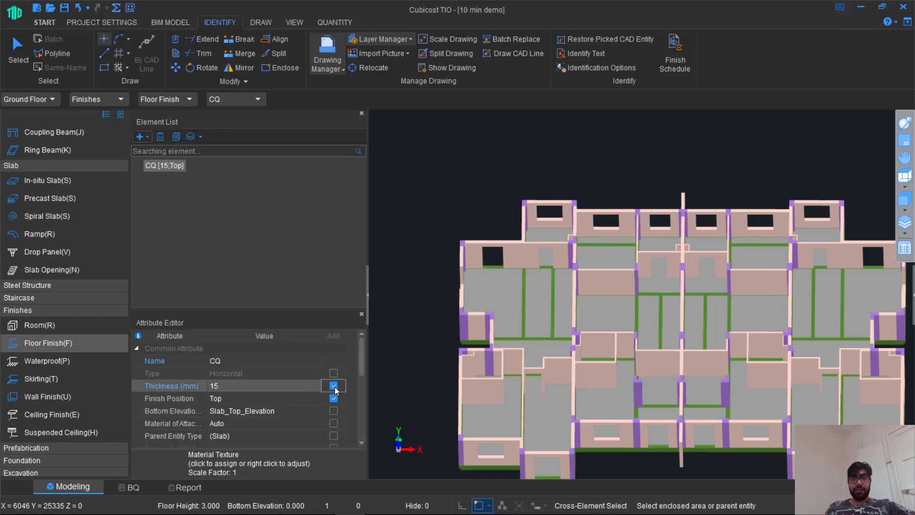
{"action": "left_click", "coordinate": [334, 373]}
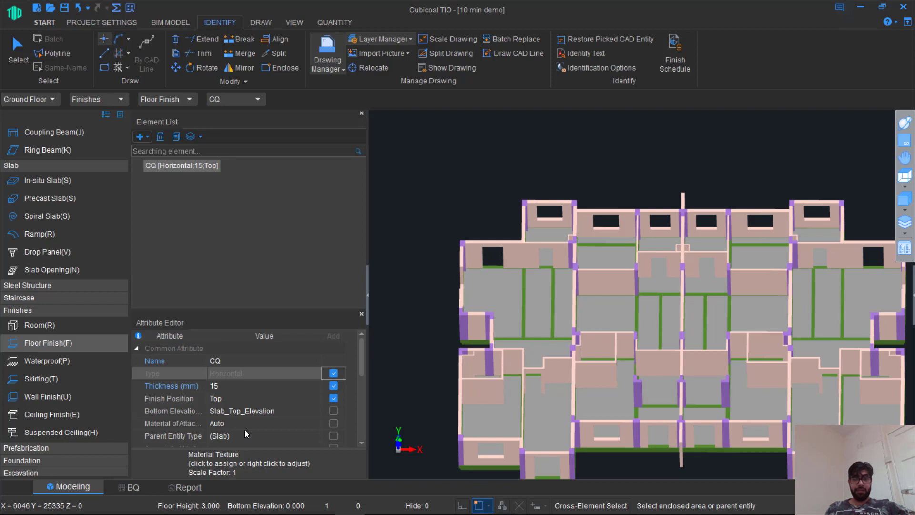
{"action": "scroll", "coordinate": [244, 430], "scroll_direction": "down", "scroll_amount": 2}
{"action": "scroll", "coordinate": [245, 430], "scroll_direction": "down", "scroll_amount": 3}
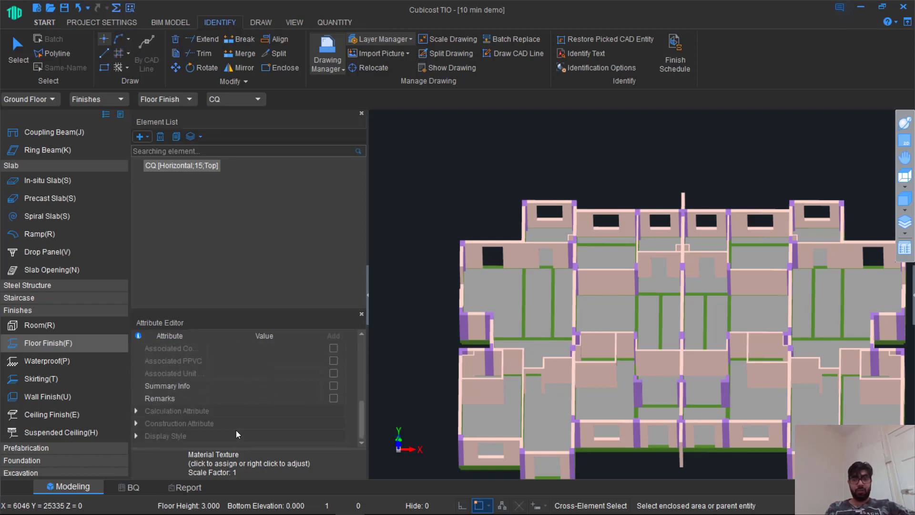
{"action": "left_click", "coordinate": [136, 436]}
{"action": "scroll", "coordinate": [231, 418], "scroll_direction": "down", "scroll_amount": 1}
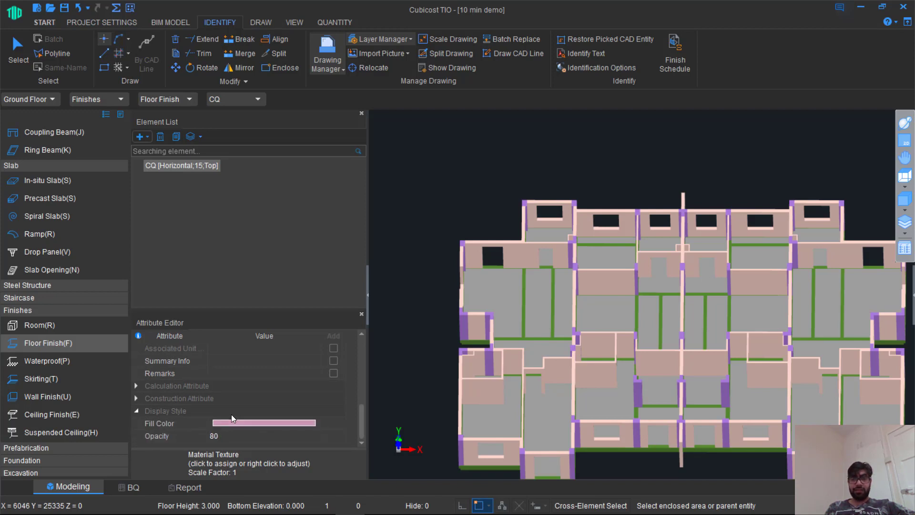
{"action": "left_click", "coordinate": [283, 422]}
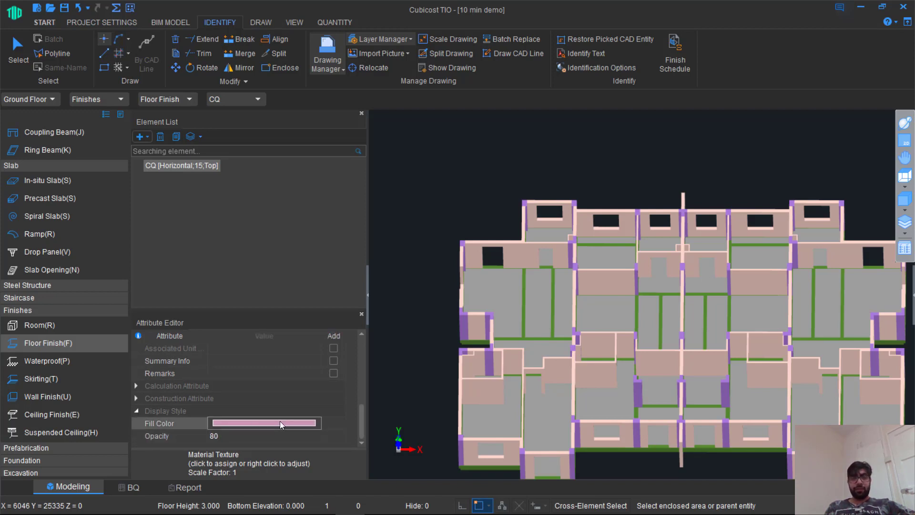
{"action": "left_click", "coordinate": [314, 423]}
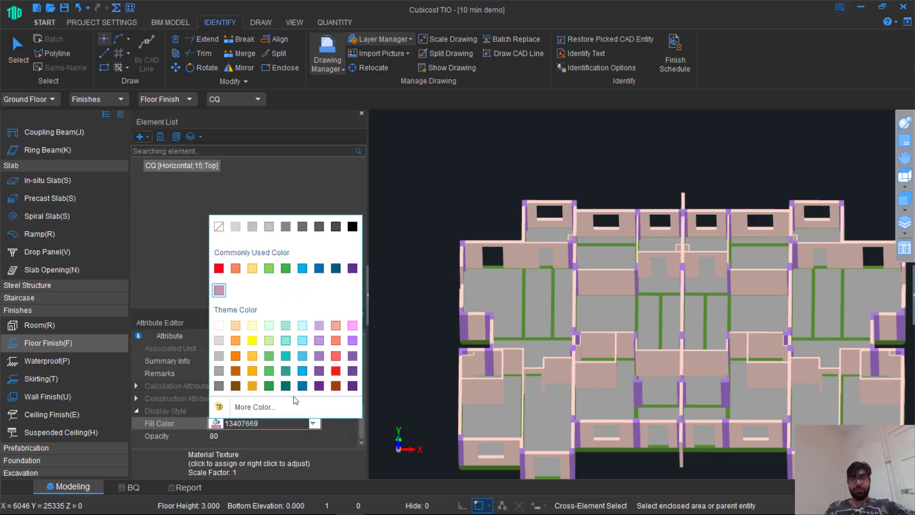
{"action": "left_click", "coordinate": [271, 370]}
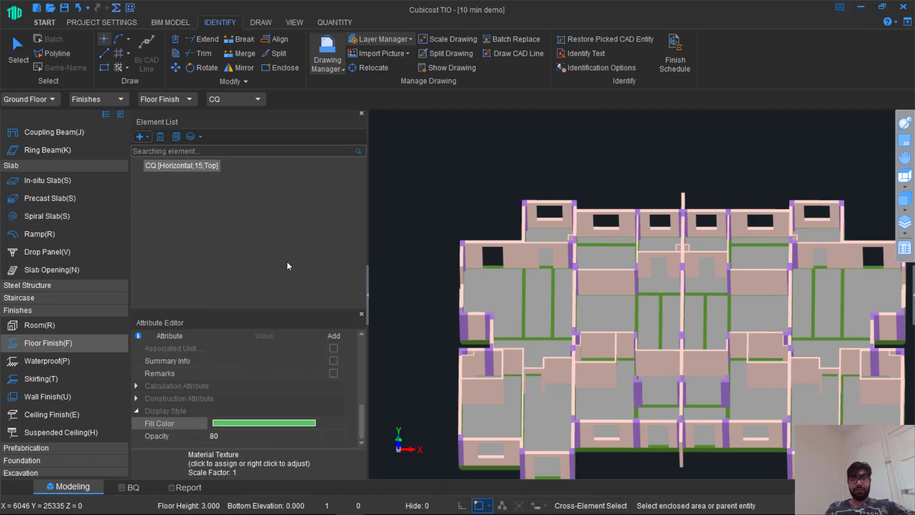
Place the CQ floor finish on the three adjoining slab areas of the large room in the upper-left unit
{"action": "left_click", "coordinate": [104, 39]}
{"action": "left_click", "coordinate": [501, 295]}
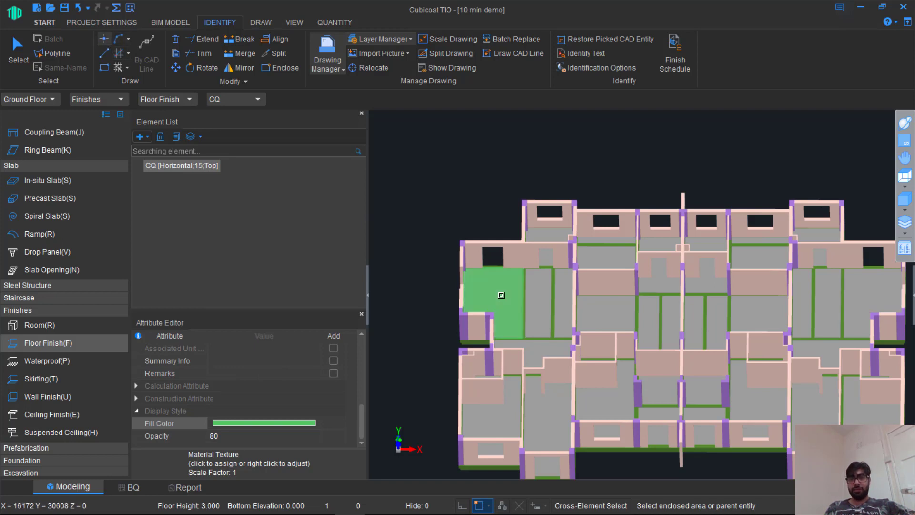
{"action": "left_click", "coordinate": [530, 296]}
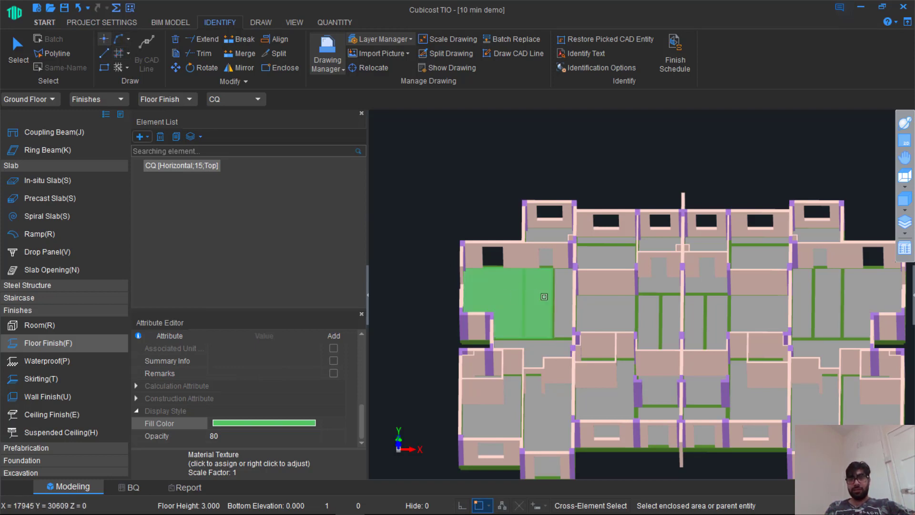
{"action": "left_click", "coordinate": [564, 300]}
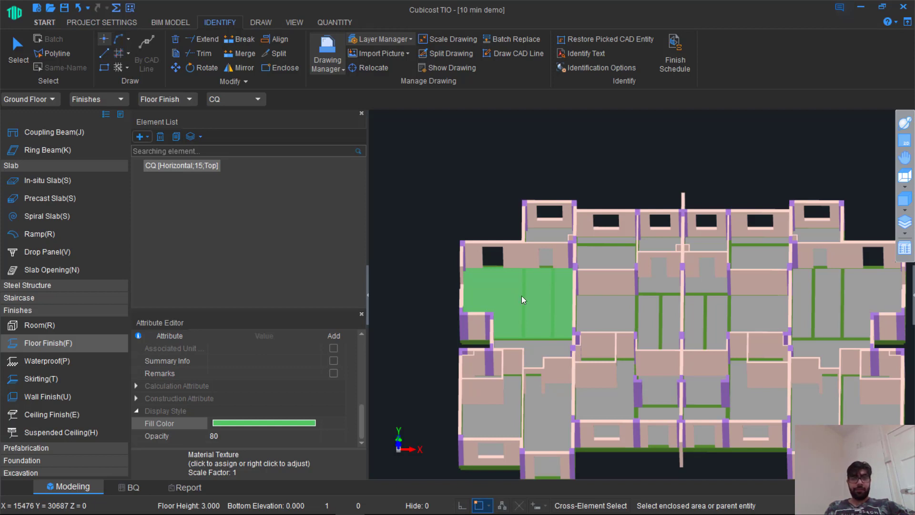
Switch to the Room element type, create a room element and name it B1
{"action": "left_click", "coordinate": [34, 383]}
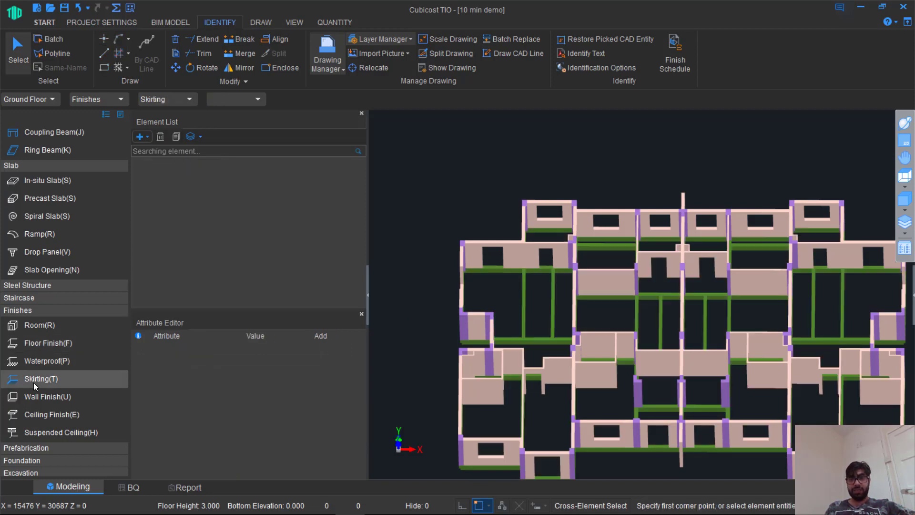
{"action": "left_click", "coordinate": [70, 323]}
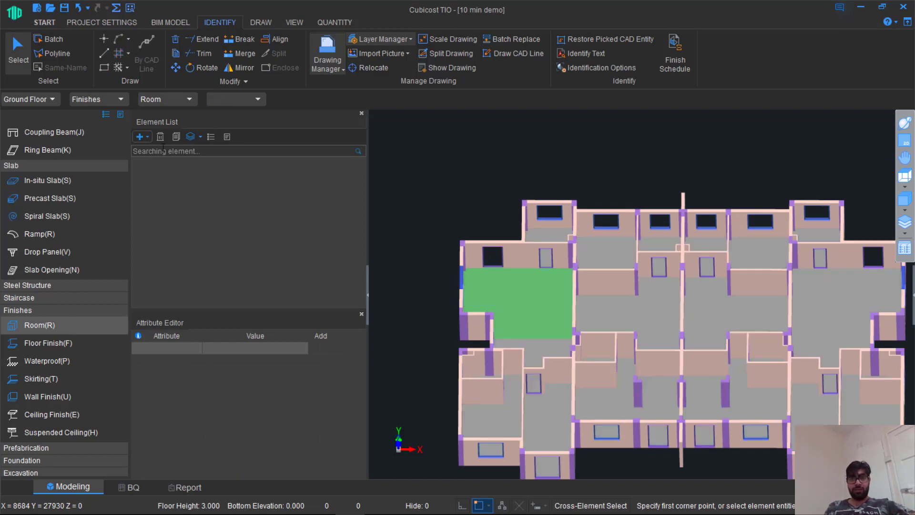
{"action": "left_click", "coordinate": [150, 134]}
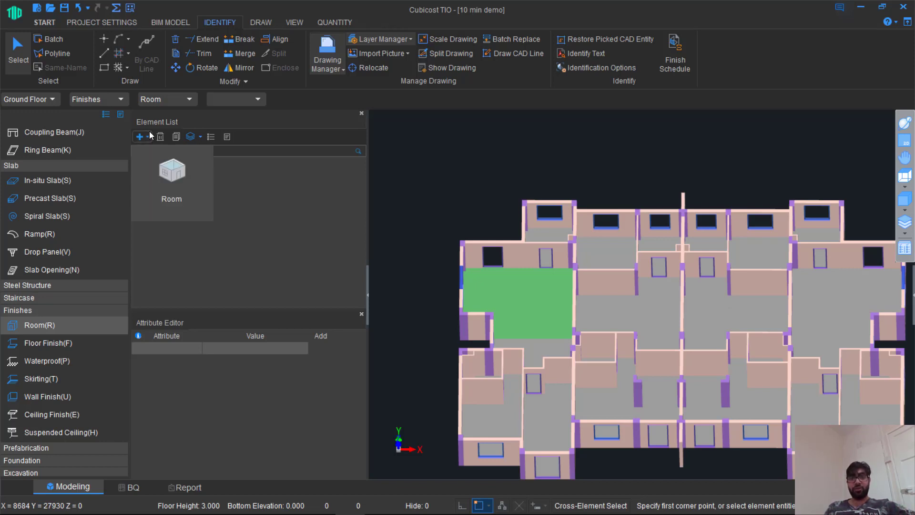
{"action": "left_click", "coordinate": [167, 161]}
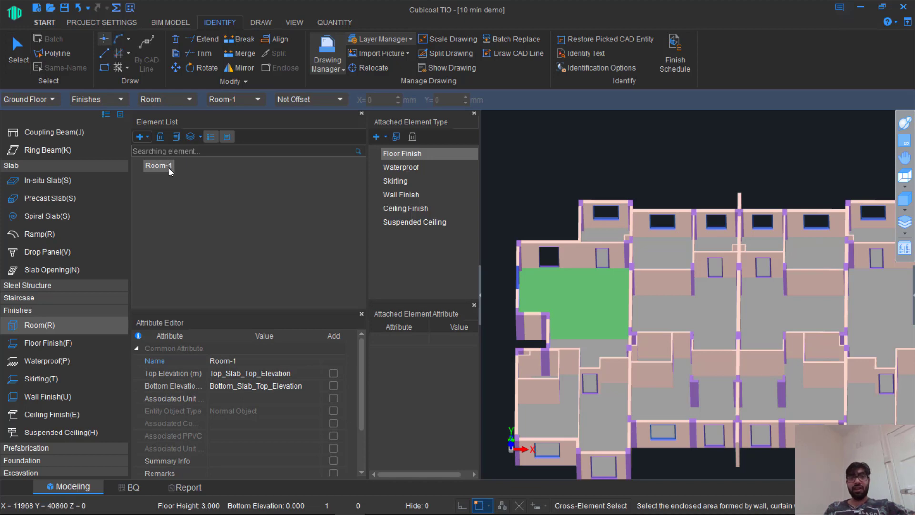
{"action": "right_click", "coordinate": [169, 168]}
{"action": "left_click", "coordinate": [235, 264]}
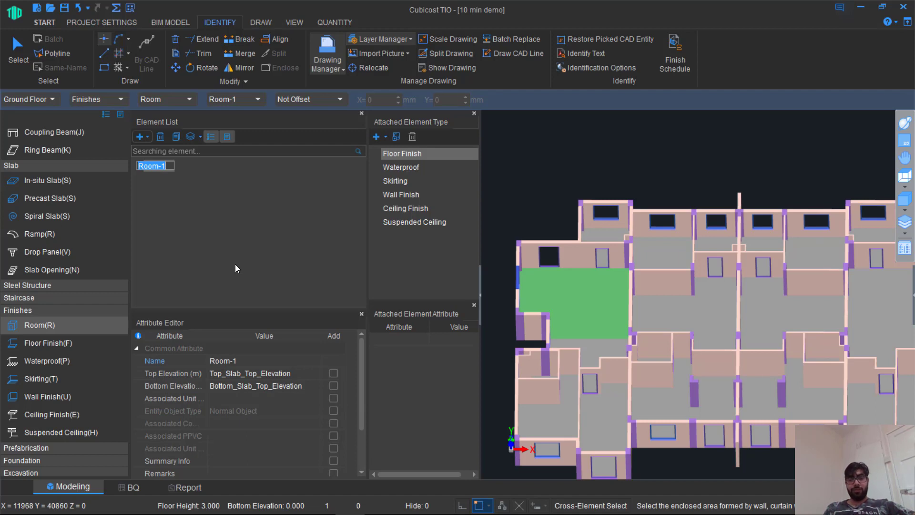
{"action": "type", "text": "B1"}
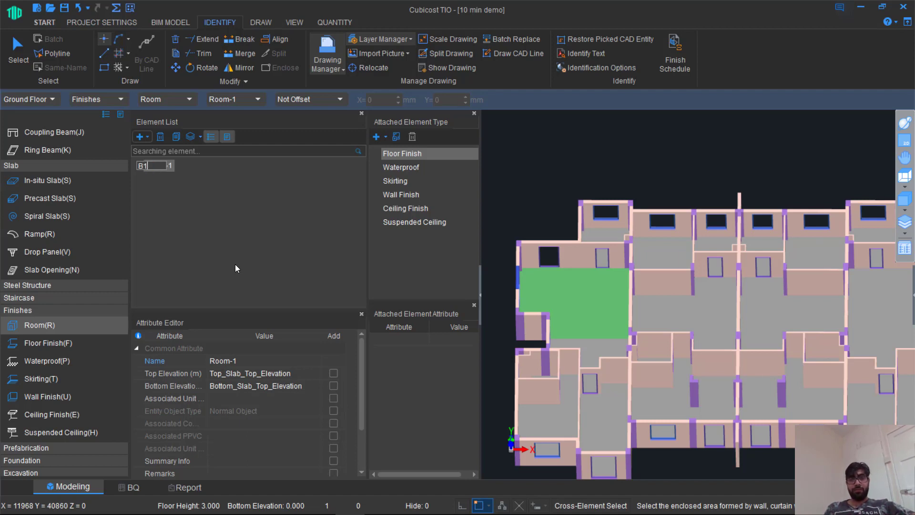
{"action": "key", "text": "Return"}
Create a second room element and name it b2
{"action": "left_click", "coordinate": [141, 137]}
{"action": "left_click", "coordinate": [159, 167]}
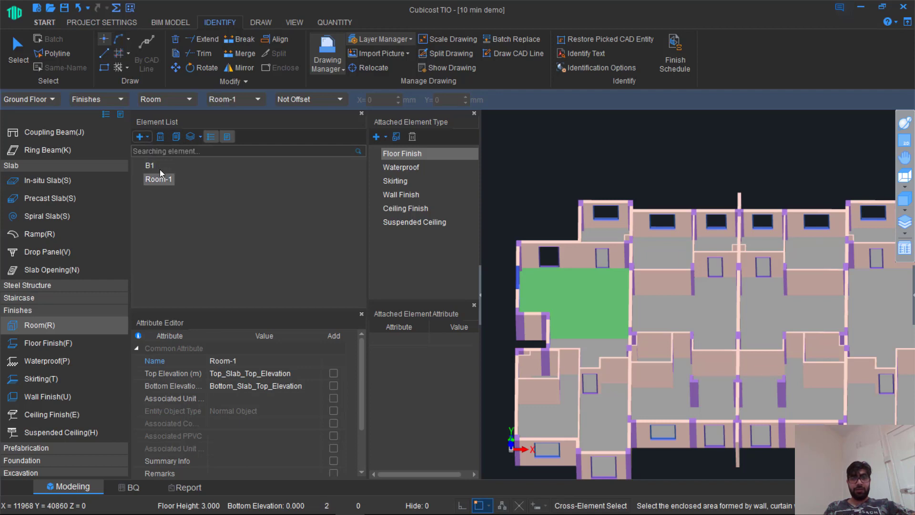
{"action": "left_click", "coordinate": [245, 361]}
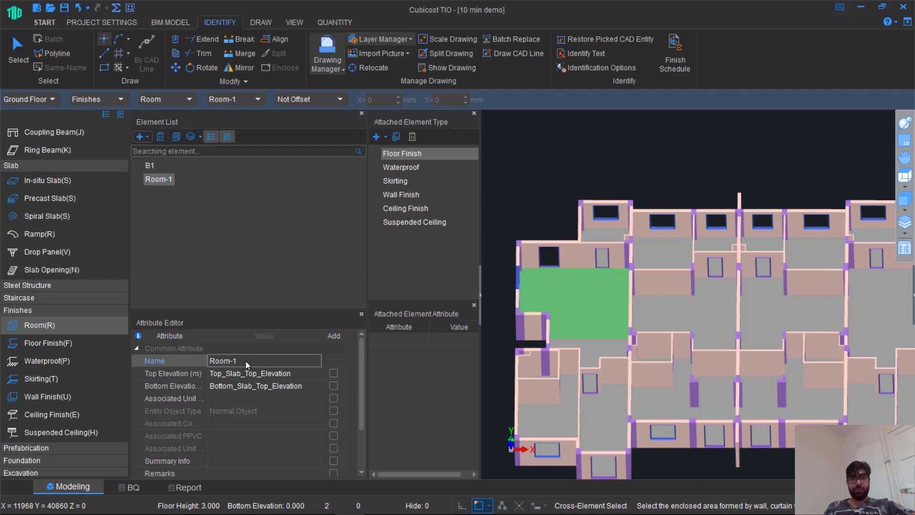
{"action": "double_click", "coordinate": [246, 362]}
{"action": "type", "text": "b2"}
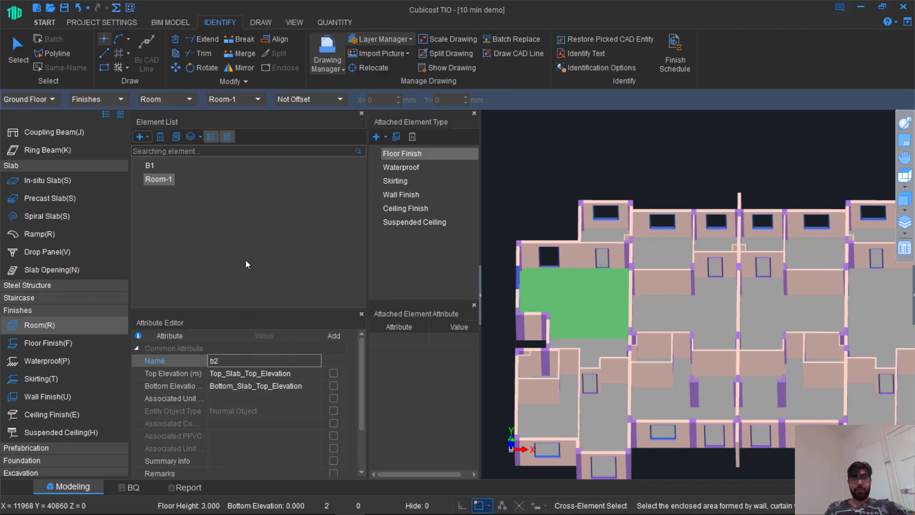
{"action": "key", "text": "Return"}
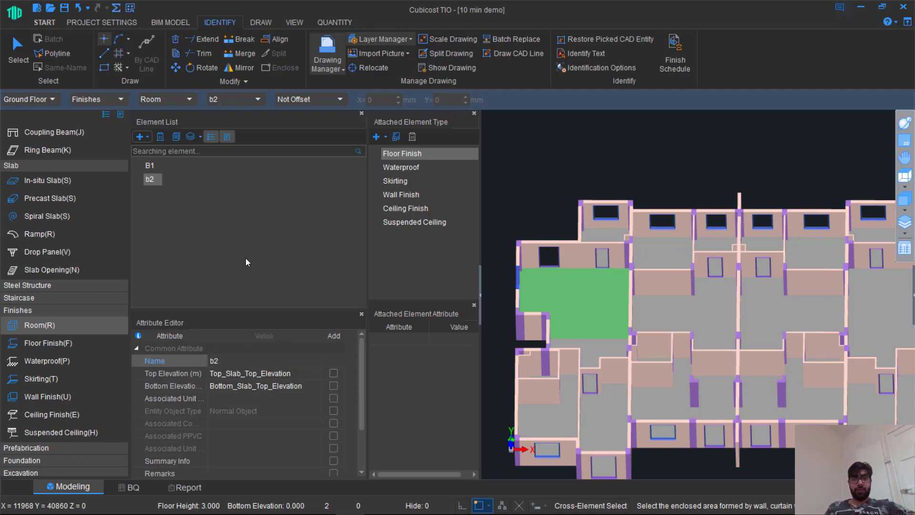
Attach a horizontal floor finish and a skirting to room B1
{"action": "left_click", "coordinate": [156, 166]}
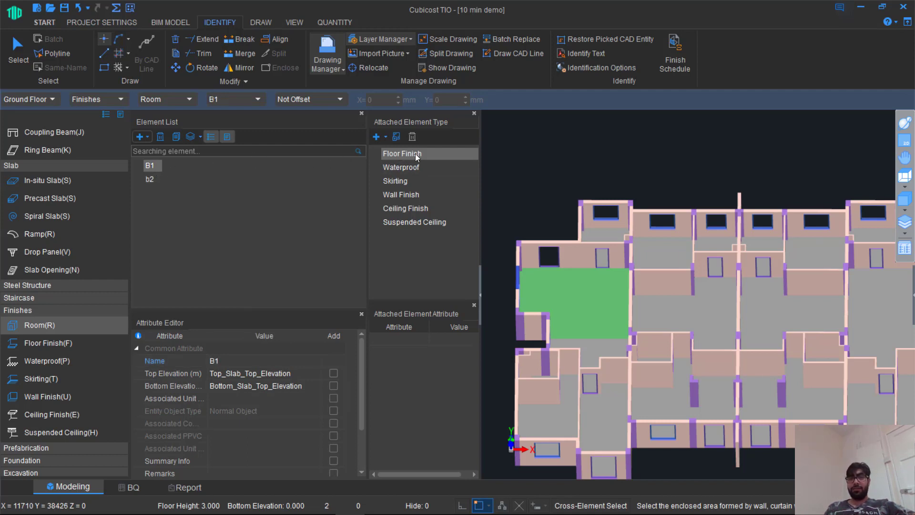
{"action": "left_click", "coordinate": [382, 138]}
{"action": "left_click", "coordinate": [387, 153]}
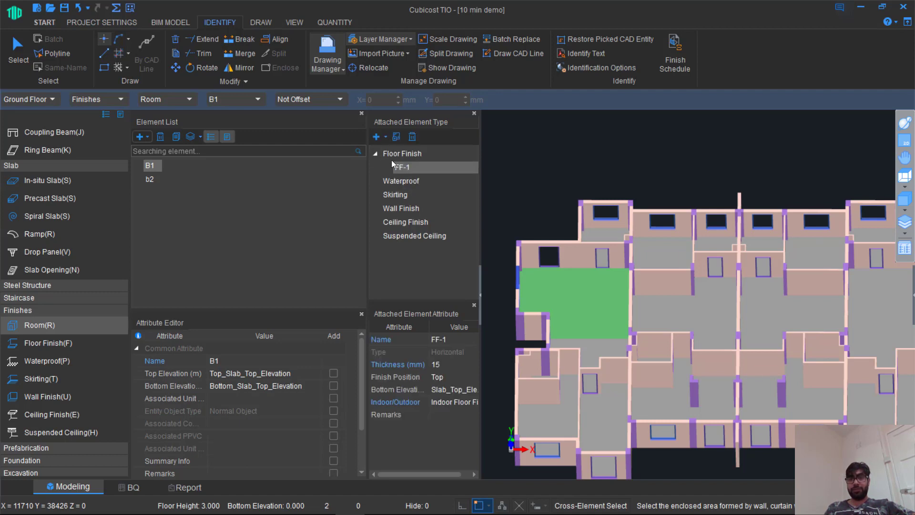
{"action": "left_click", "coordinate": [408, 195]}
{"action": "left_click", "coordinate": [377, 138]}
{"action": "left_click", "coordinate": [388, 157]}
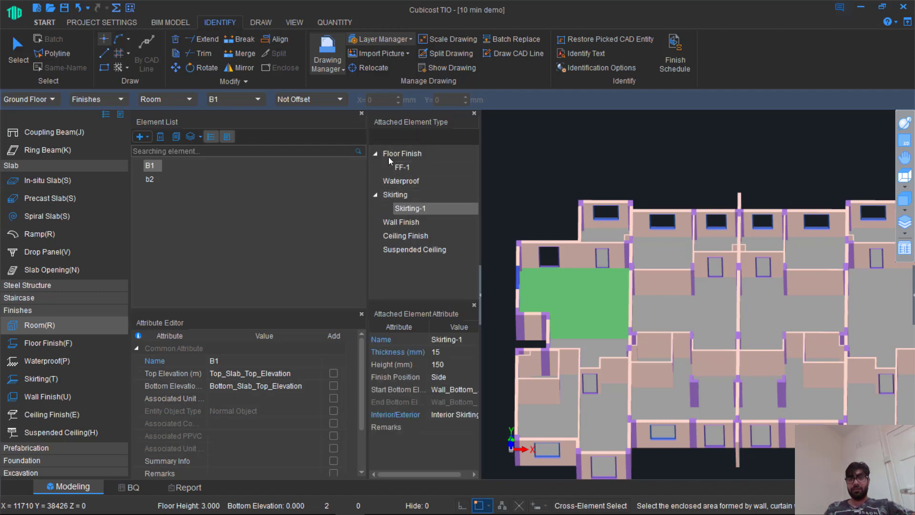
Attach an interior wall finish and an area-type ceiling finish to room B1
{"action": "left_click", "coordinate": [413, 238]}
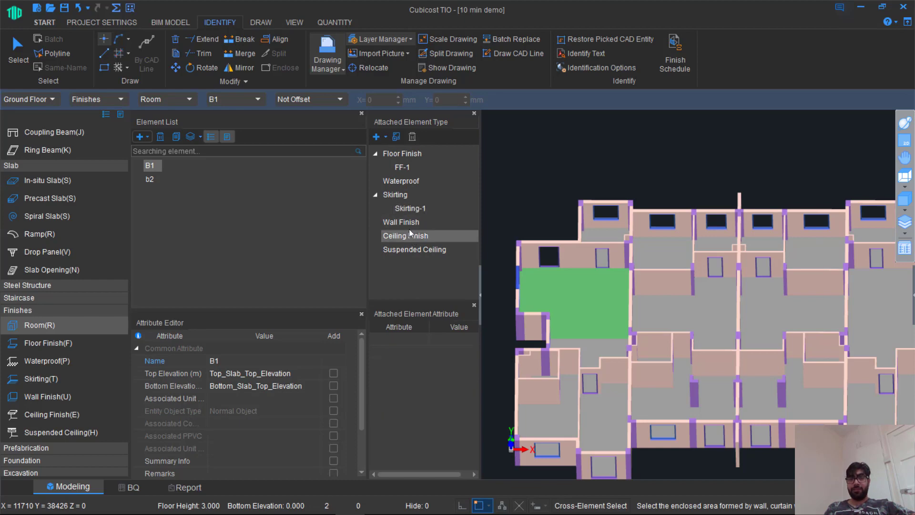
{"action": "left_click", "coordinate": [407, 223]}
{"action": "left_click", "coordinate": [381, 137]}
{"action": "left_click", "coordinate": [399, 153]}
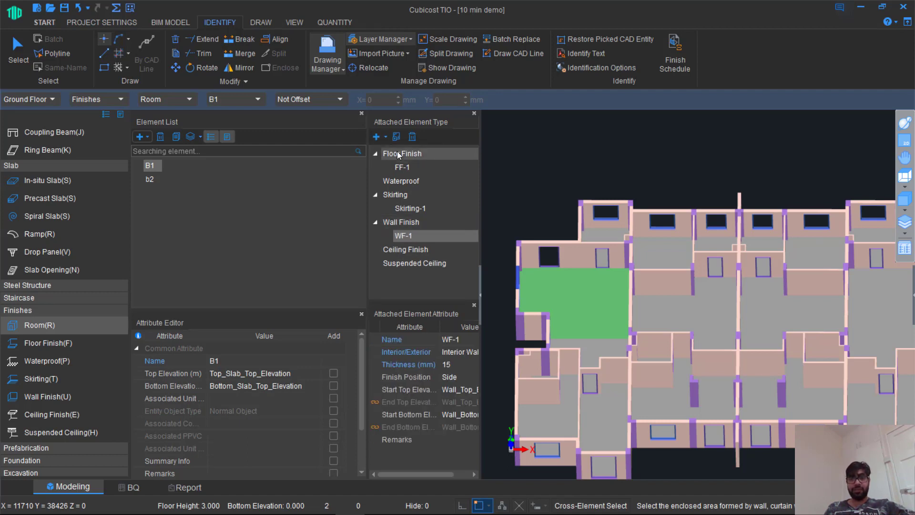
{"action": "left_click", "coordinate": [422, 249]}
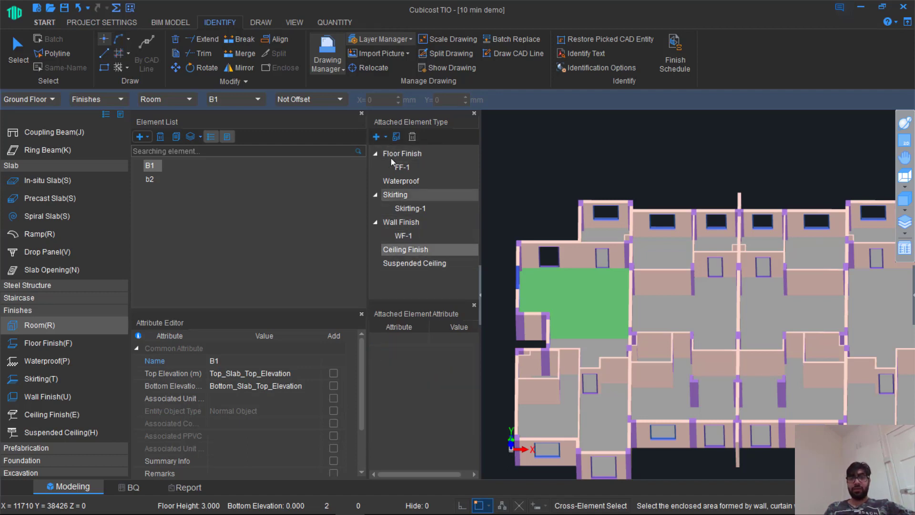
{"action": "left_click", "coordinate": [382, 136]}
{"action": "left_click", "coordinate": [395, 153]}
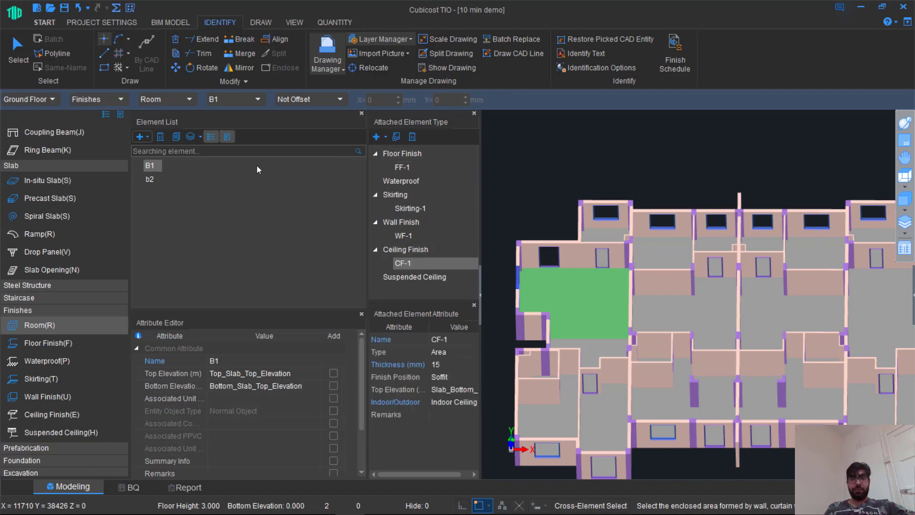
Attach a horizontal floor finish and a horizontal waterproof element to room b2
{"action": "left_click", "coordinate": [151, 179]}
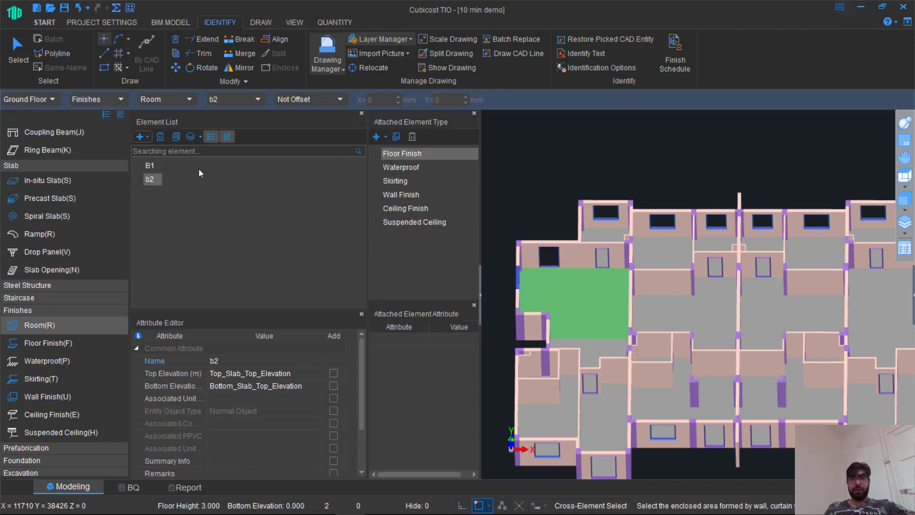
{"action": "left_click", "coordinate": [381, 136]}
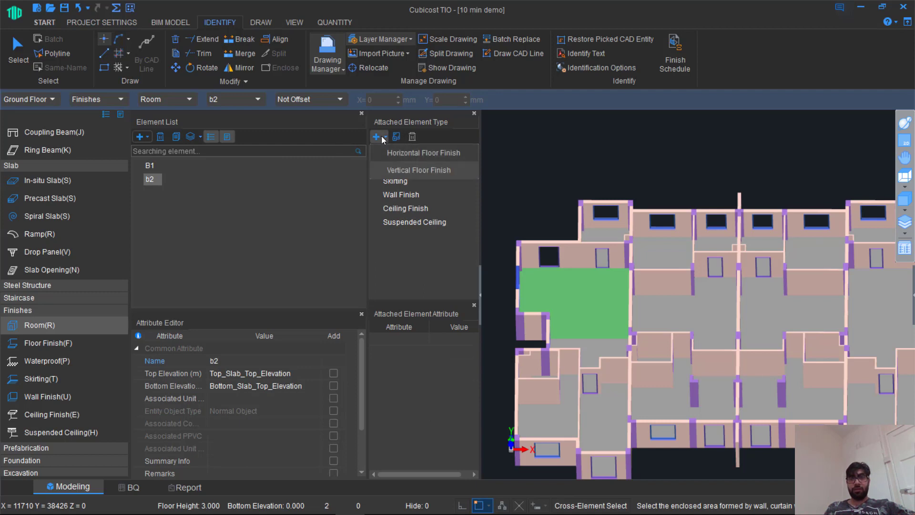
{"action": "left_click", "coordinate": [398, 155]}
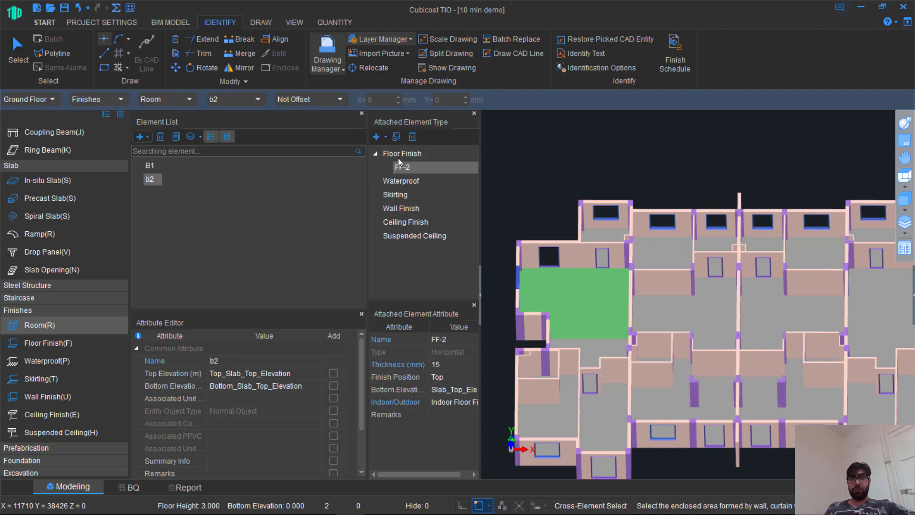
{"action": "left_click", "coordinate": [399, 181]}
{"action": "left_click", "coordinate": [381, 131]}
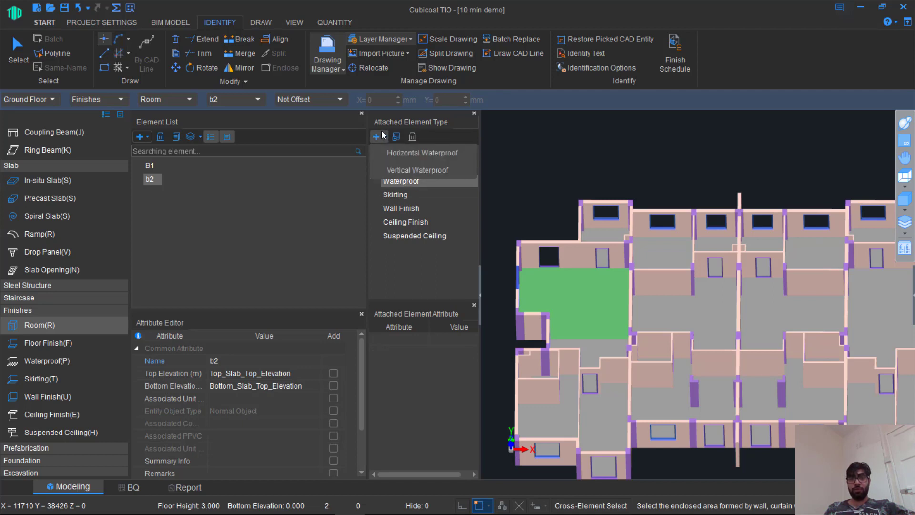
{"action": "left_click", "coordinate": [390, 149]}
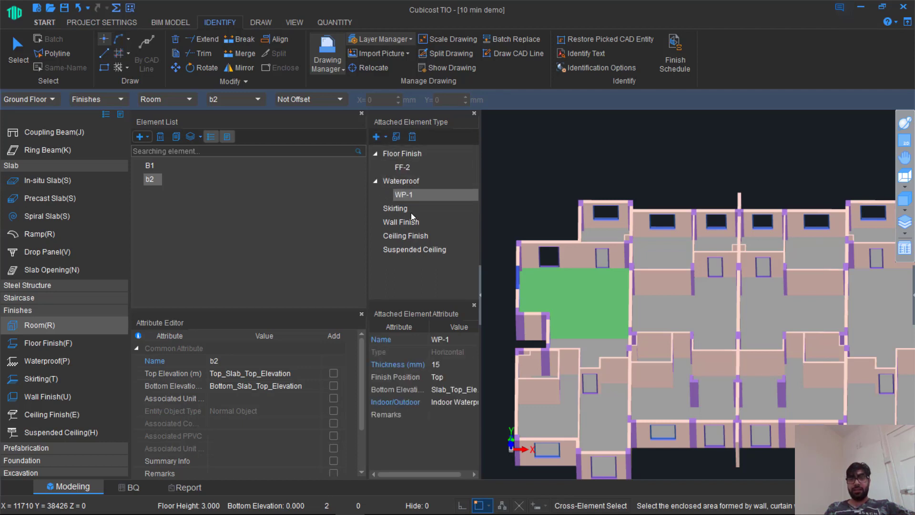
Attach a skirting and a suspended ceiling to room b2
{"action": "left_click_drag", "start_coordinate": [410, 213], "coordinate": [388, 146]}
{"action": "left_click", "coordinate": [389, 153]}
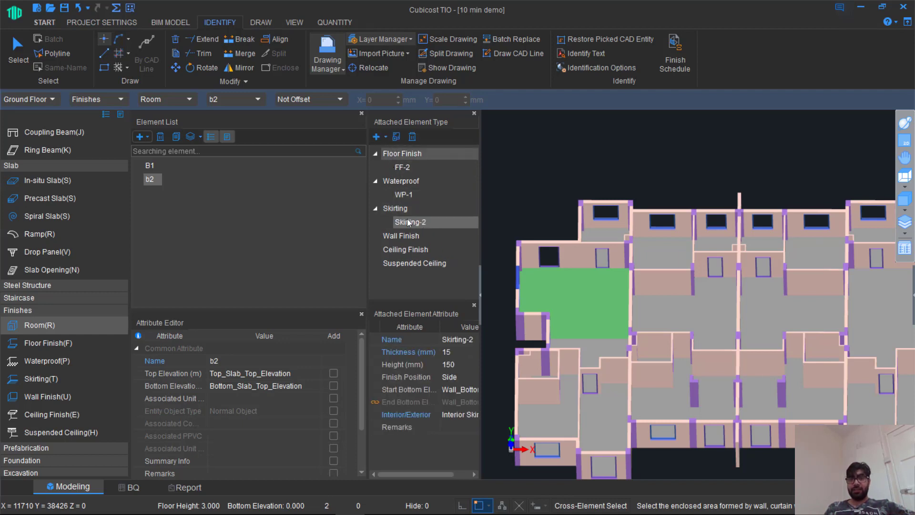
{"action": "left_click", "coordinate": [413, 237]}
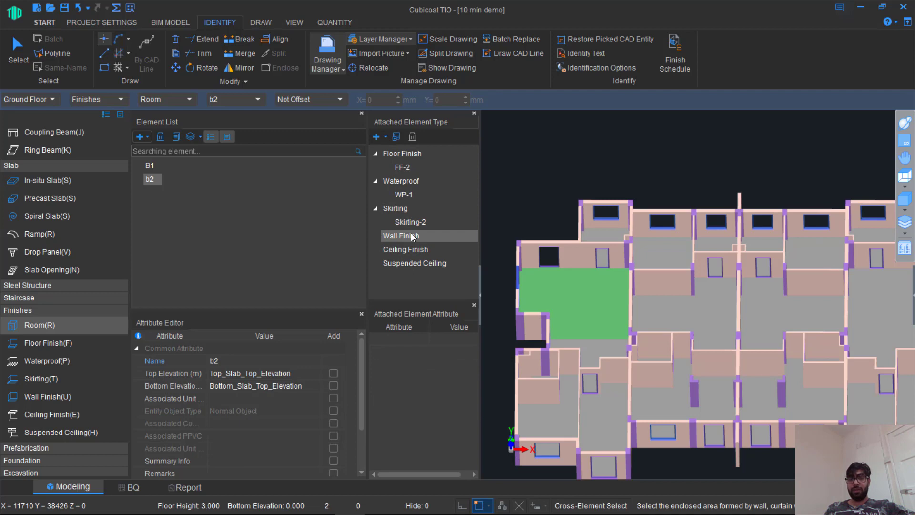
{"action": "left_click", "coordinate": [410, 264]}
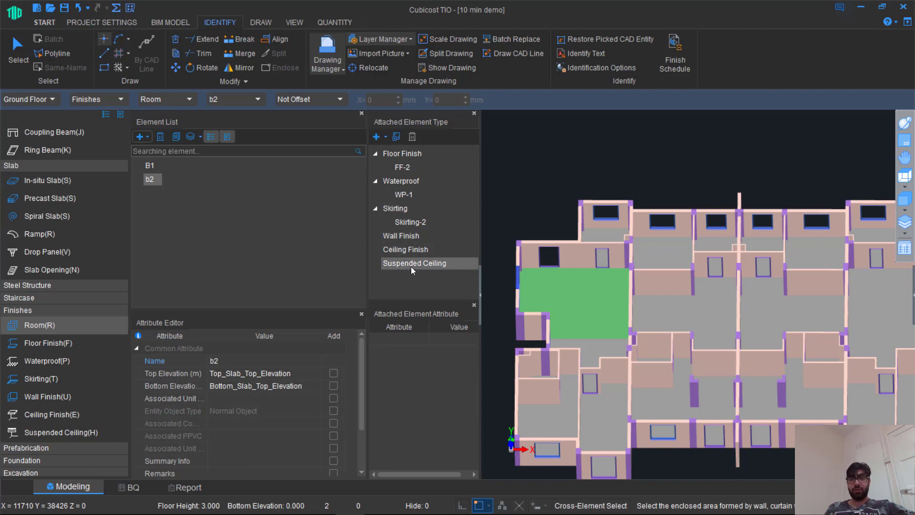
{"action": "left_click", "coordinate": [381, 138]}
{"action": "left_click", "coordinate": [390, 155]}
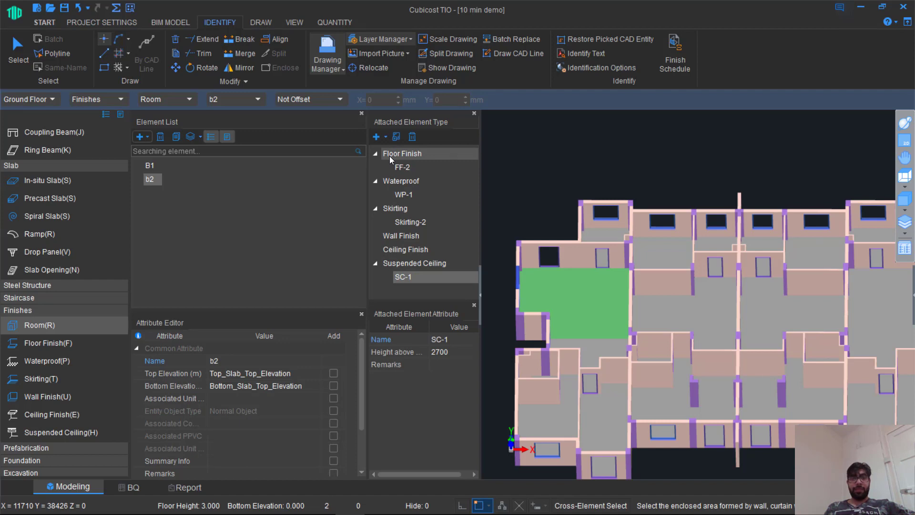
Set the fill color of room b2 to red in its display style
{"action": "scroll", "coordinate": [268, 385], "scroll_direction": "down", "scroll_amount": 2}
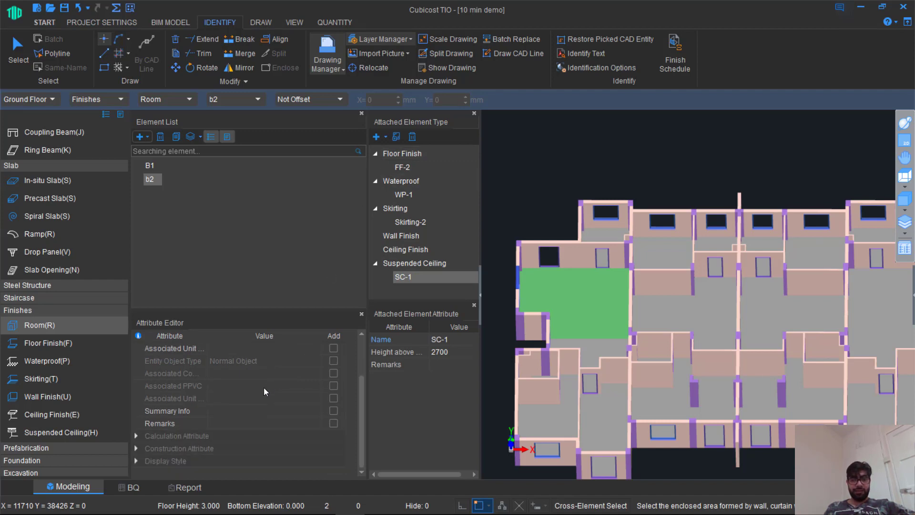
{"action": "scroll", "coordinate": [231, 446], "scroll_direction": "down", "scroll_amount": 1}
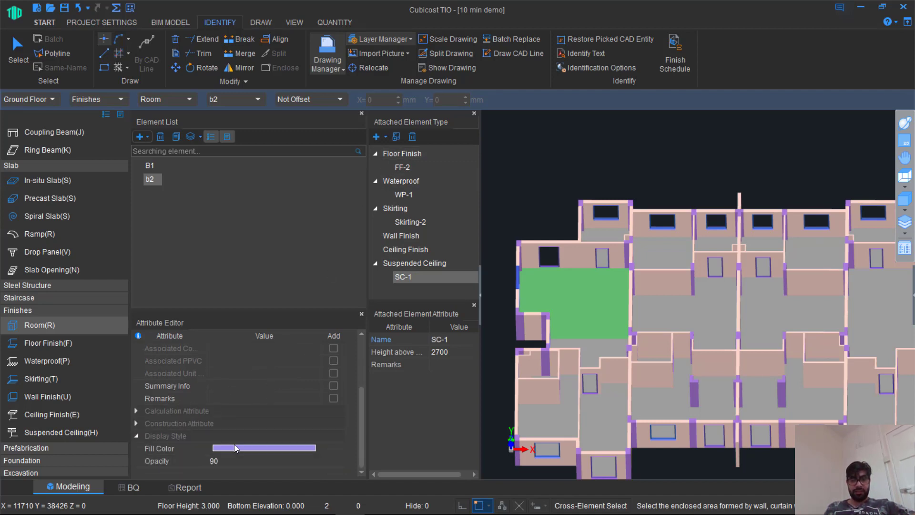
{"action": "left_click", "coordinate": [233, 446]}
{"action": "left_click", "coordinate": [314, 451]}
{"action": "left_click", "coordinate": [314, 449]}
{"action": "left_click", "coordinate": [336, 403]}
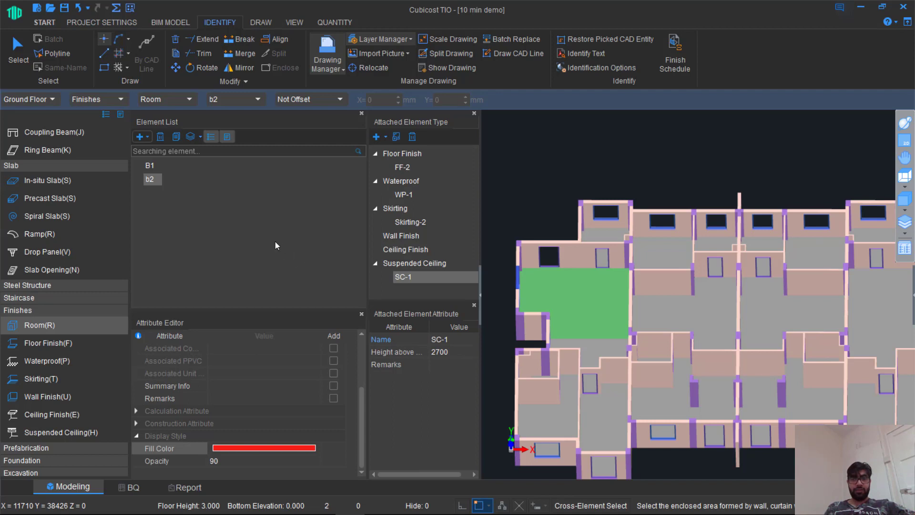
Place room B1 in the upper space beside the green area, and b2 in the three upper spaces and L-shaped space east of it
{"action": "left_click", "coordinate": [154, 165]}
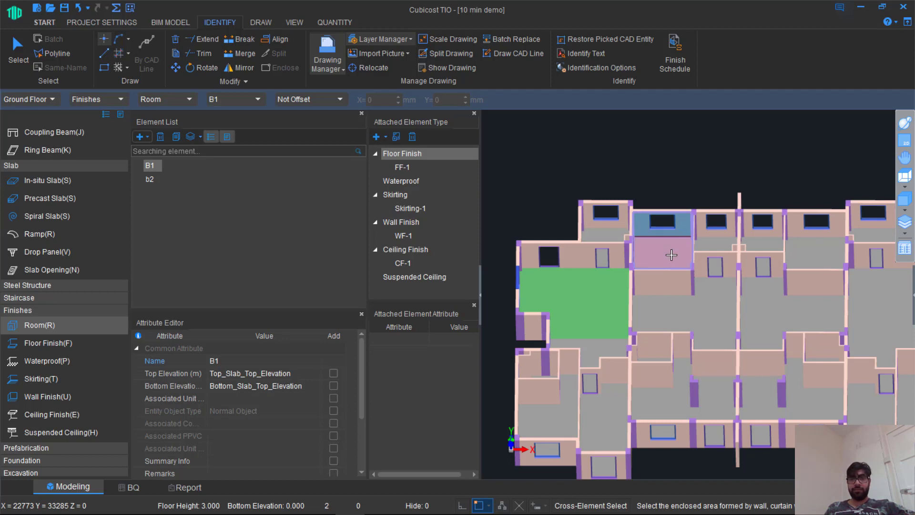
{"action": "left_click", "coordinate": [153, 181]}
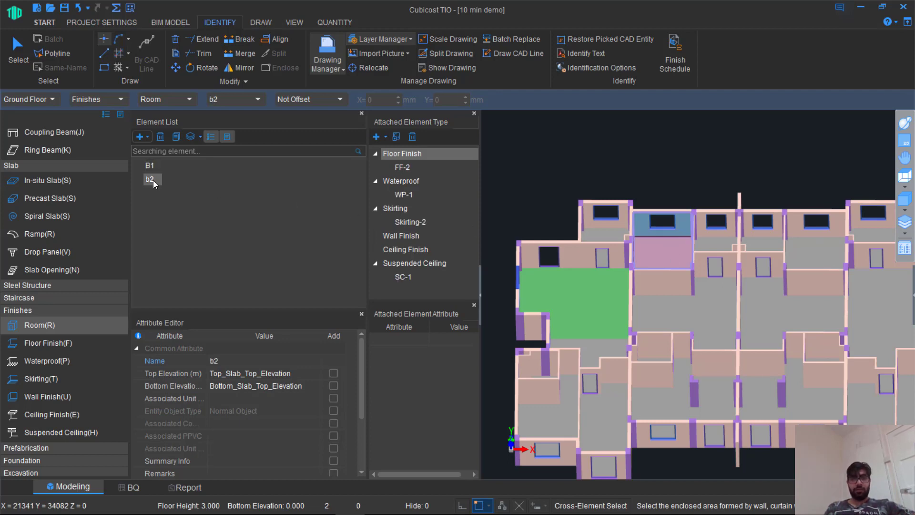
{"action": "left_click", "coordinate": [721, 236]}
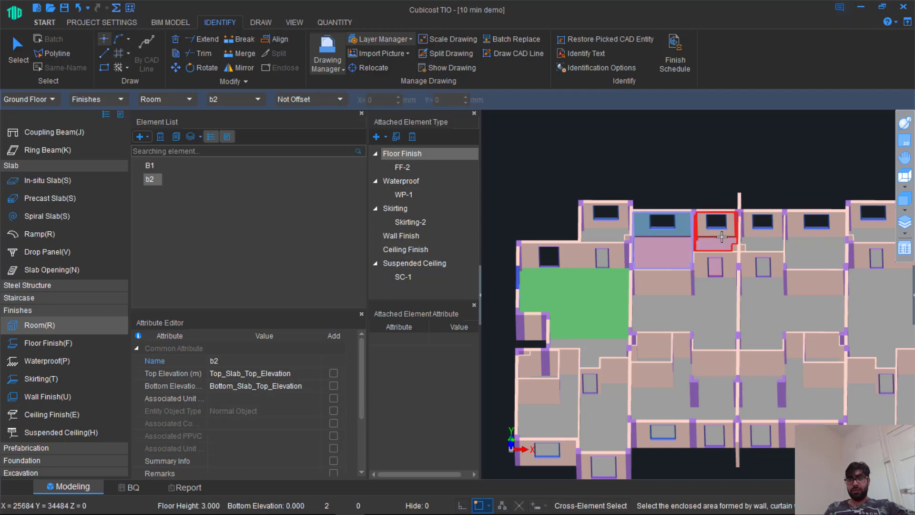
{"action": "right_click", "coordinate": [759, 238]}
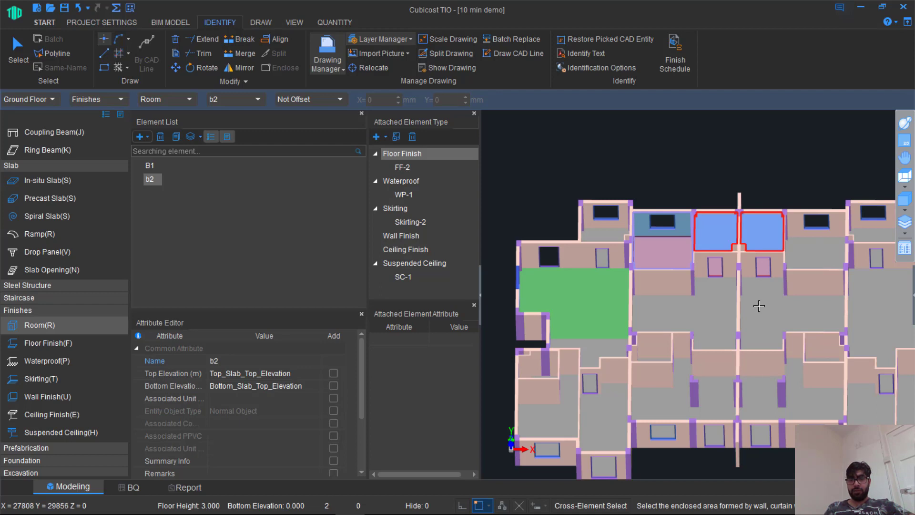
{"action": "left_click", "coordinate": [794, 272]}
{"action": "left_click", "coordinate": [821, 247]}
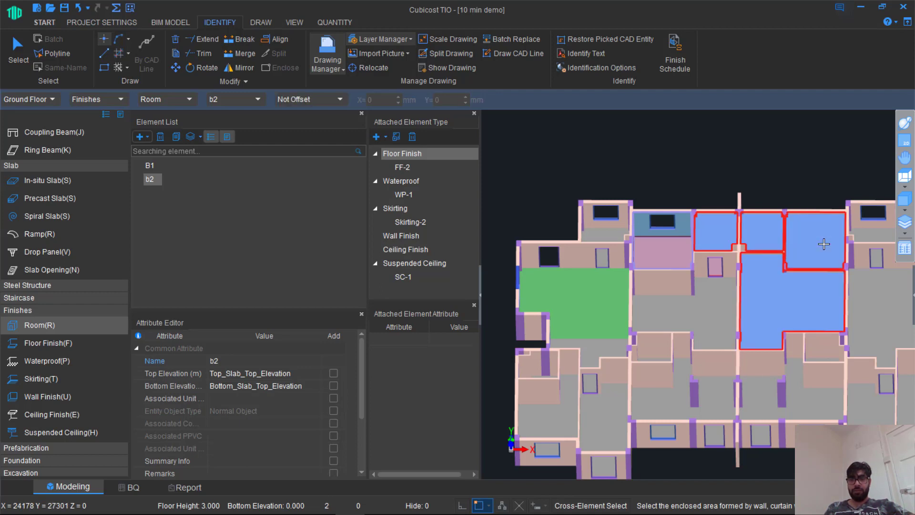
Place room B1 in the L-shaped space just west of the central dividing wall
{"action": "left_click", "coordinate": [150, 165]}
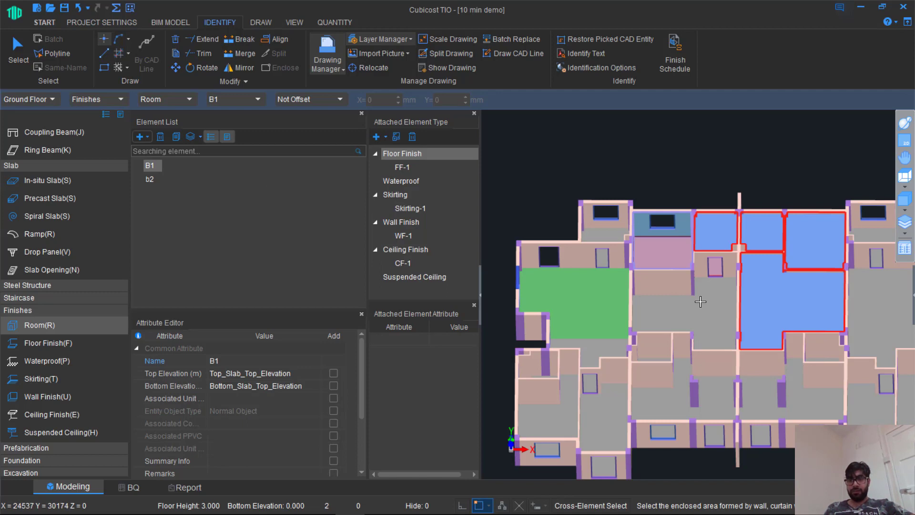
{"action": "scroll", "coordinate": [700, 301], "scroll_direction": "up", "scroll_amount": 6}
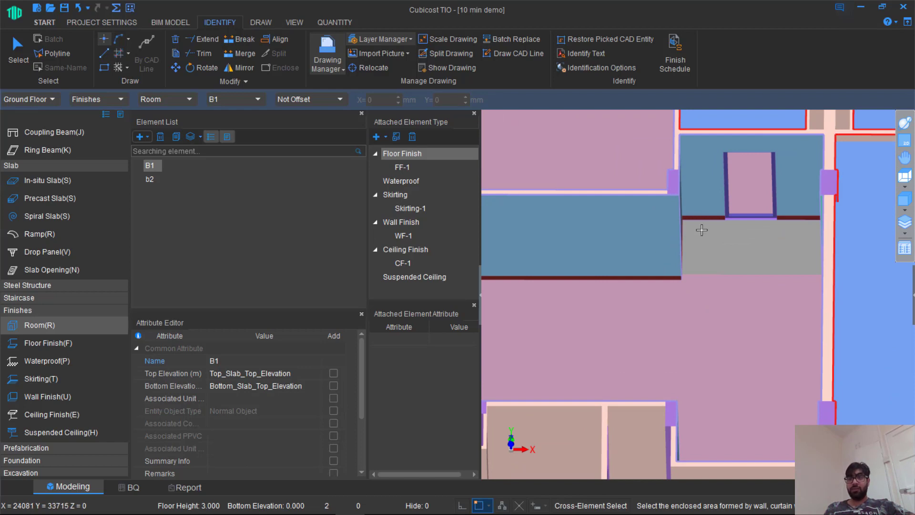
{"action": "scroll", "coordinate": [713, 225], "scroll_direction": "down", "scroll_amount": 4}
{"action": "scroll", "coordinate": [712, 225], "scroll_direction": "down", "scroll_amount": 2}
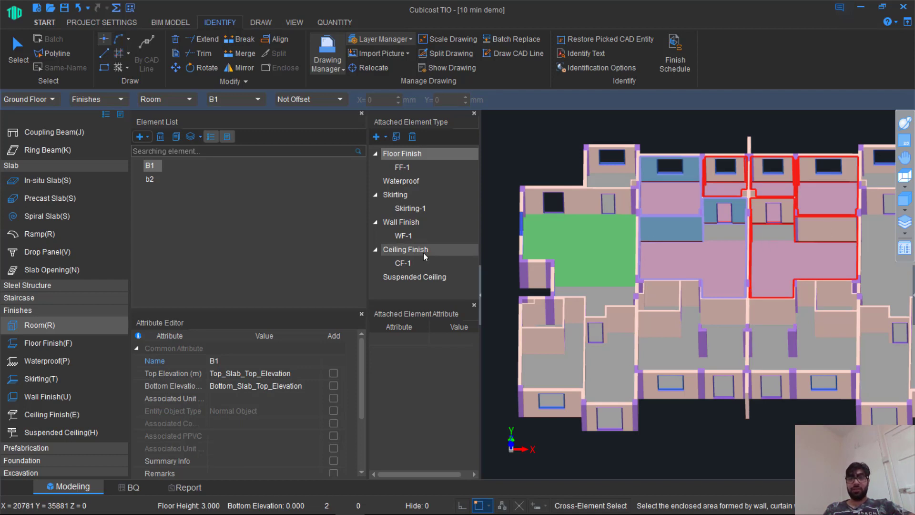
Attach a suspended ceiling to room B1 and delete the suspended ceiling attached to room b2
{"action": "left_click", "coordinate": [407, 279]}
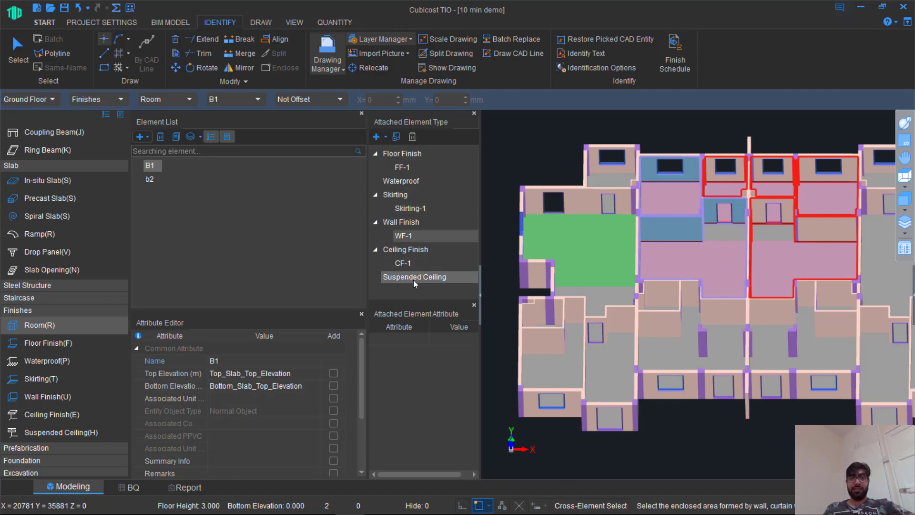
{"action": "left_click_drag", "start_coordinate": [413, 279], "coordinate": [383, 151]}
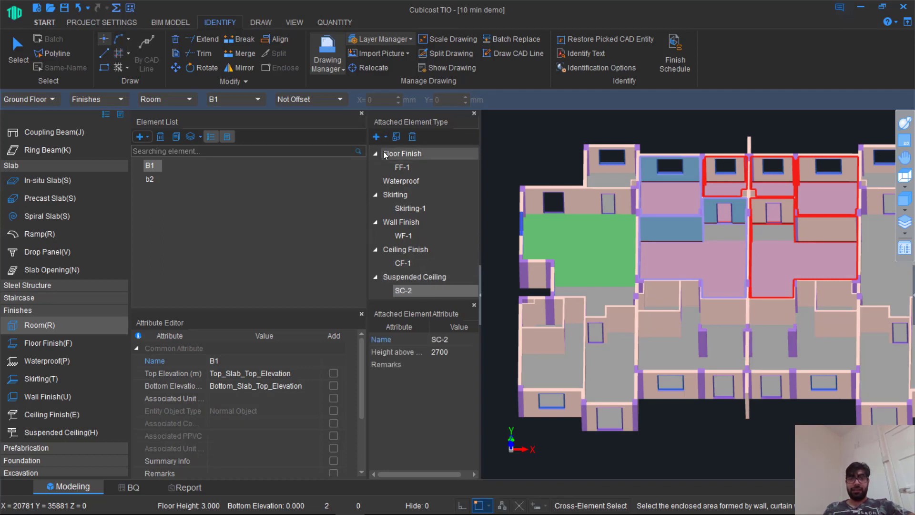
{"action": "left_click", "coordinate": [152, 180]}
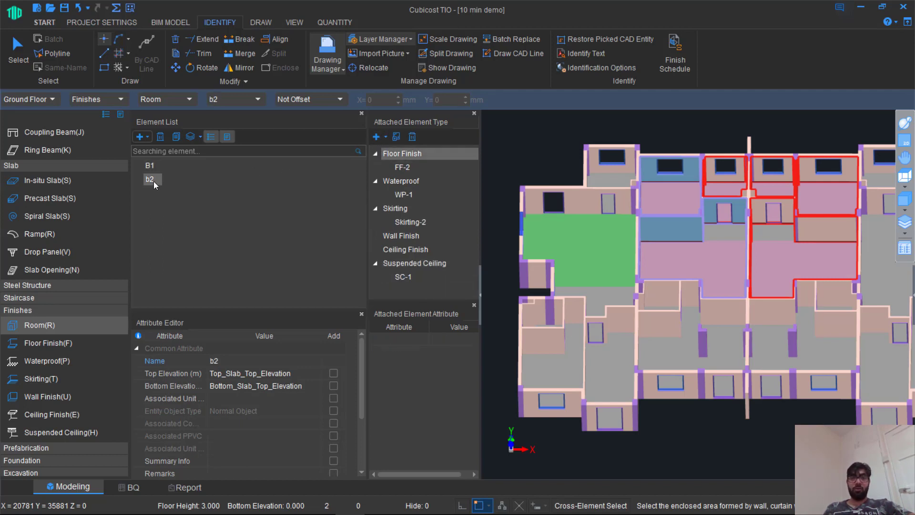
{"action": "left_click", "coordinate": [403, 279]}
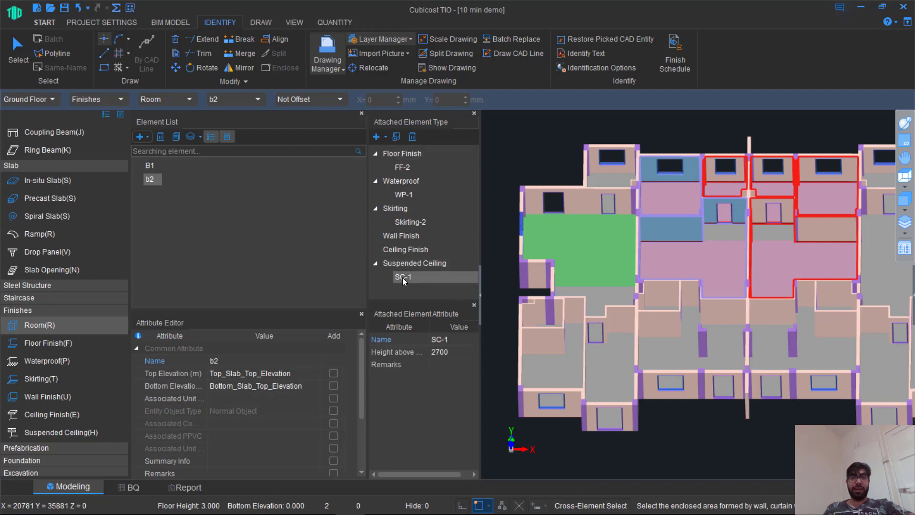
{"action": "left_click", "coordinate": [416, 139]}
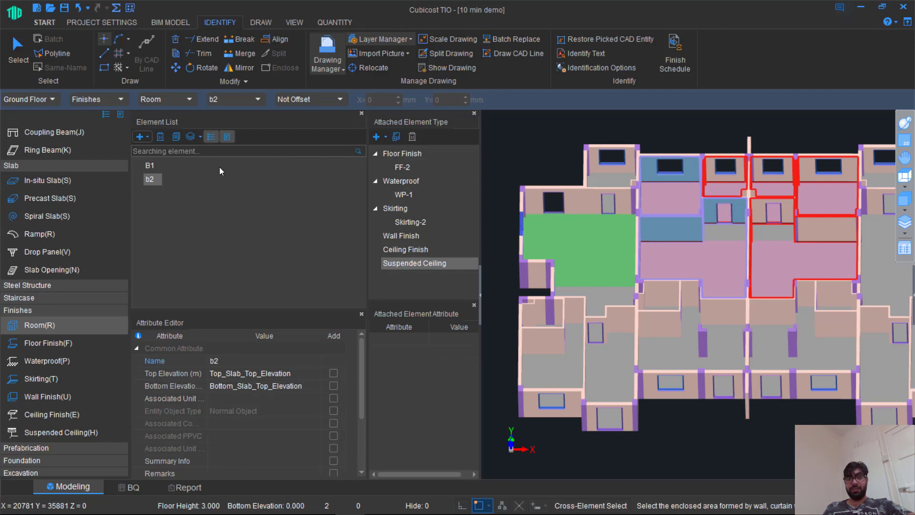
Regenerate the finish entities for rooms B1 and b2 with all attached finish types included
{"action": "left_click", "coordinate": [255, 21]}
{"action": "left_click", "coordinate": [364, 52]}
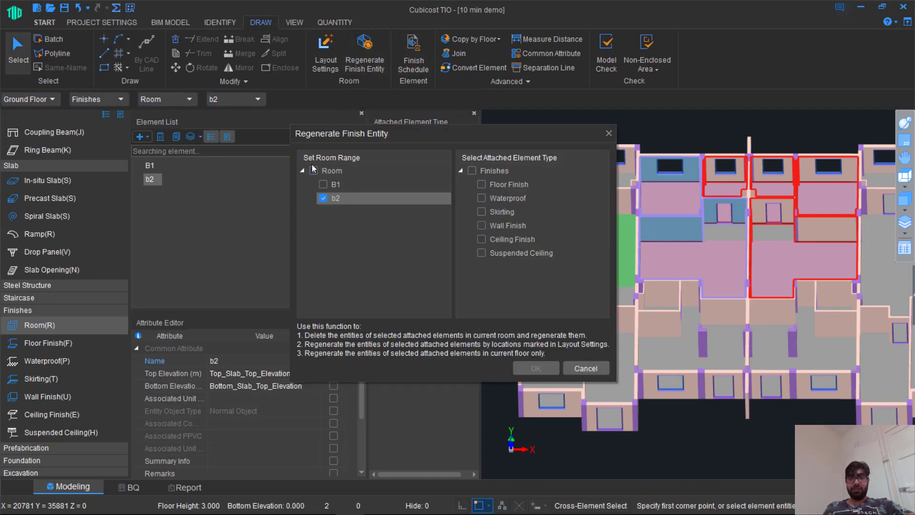
{"action": "left_click", "coordinate": [313, 171]}
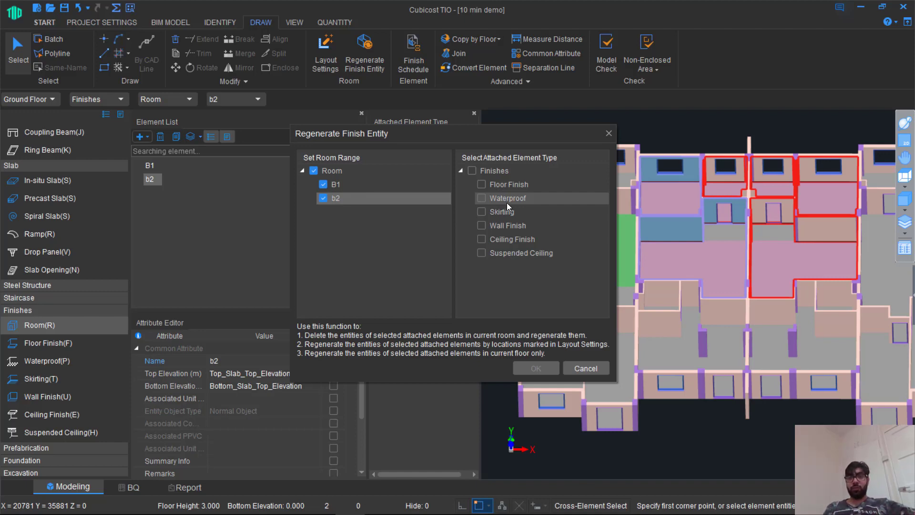
{"action": "left_click", "coordinate": [472, 171]}
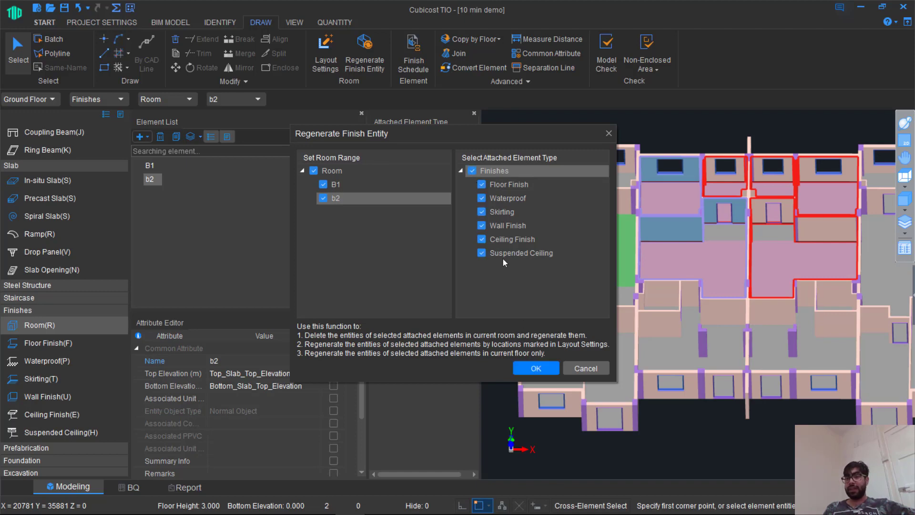
{"action": "left_click", "coordinate": [542, 370]}
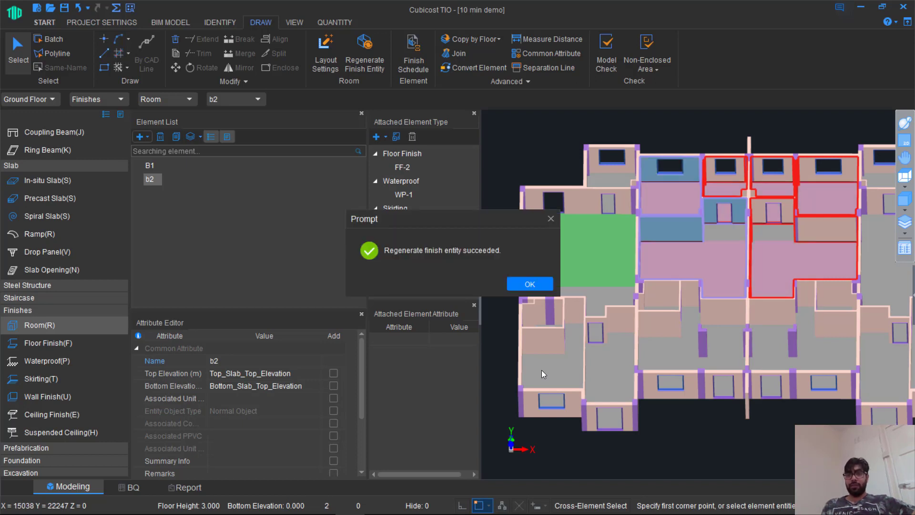
{"action": "key", "text": "Return"}
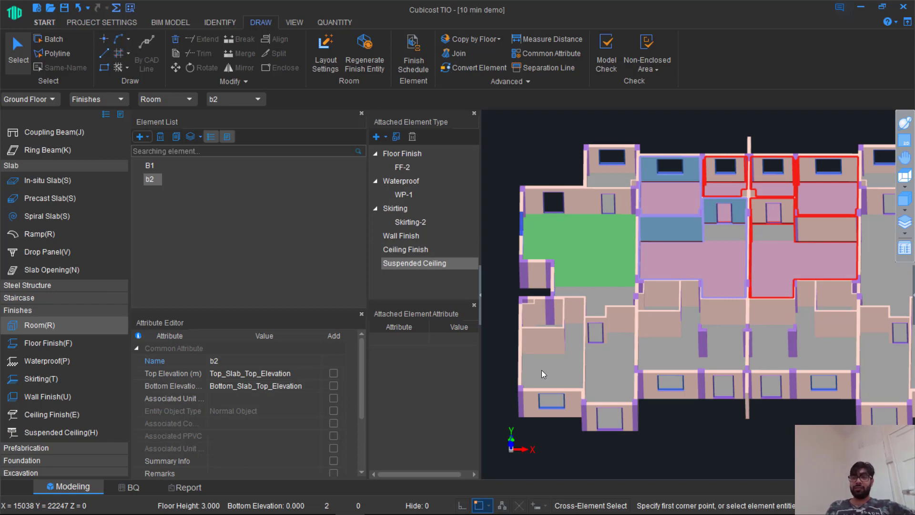
Run the summary calculation for all floors: 1st Floor, Ground Floor and Foundation Floor
{"action": "scroll", "coordinate": [542, 370], "scroll_direction": "down", "scroll_amount": 1}
{"action": "scroll", "coordinate": [541, 370], "scroll_direction": "down", "scroll_amount": 1}
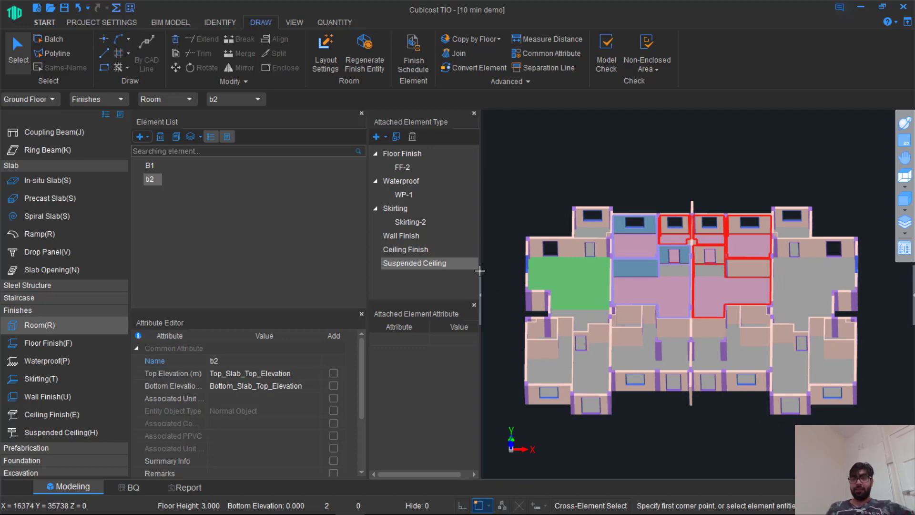
{"action": "left_click", "coordinate": [324, 22]}
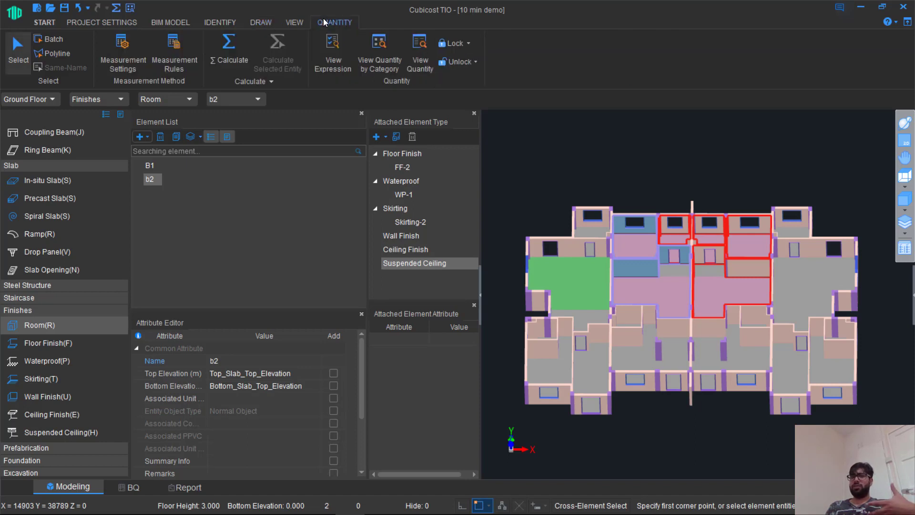
{"action": "left_click", "coordinate": [238, 53]}
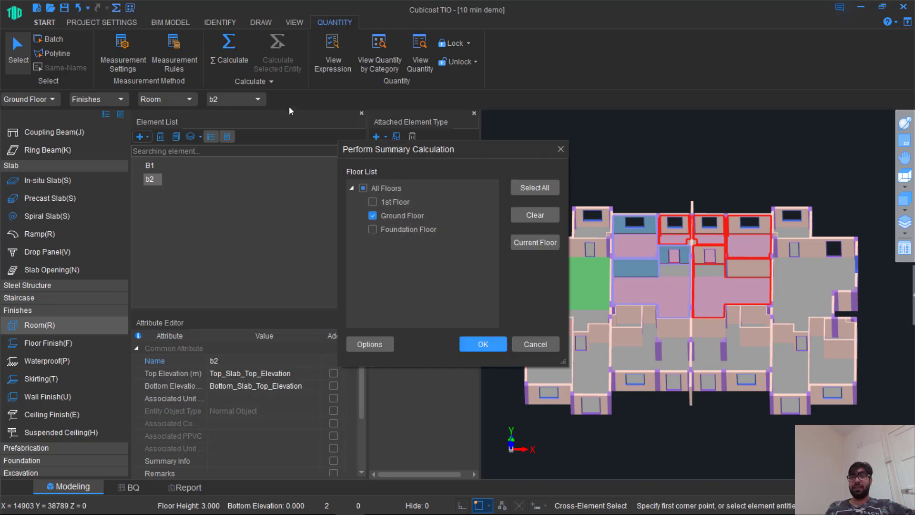
{"action": "left_click", "coordinate": [363, 188]}
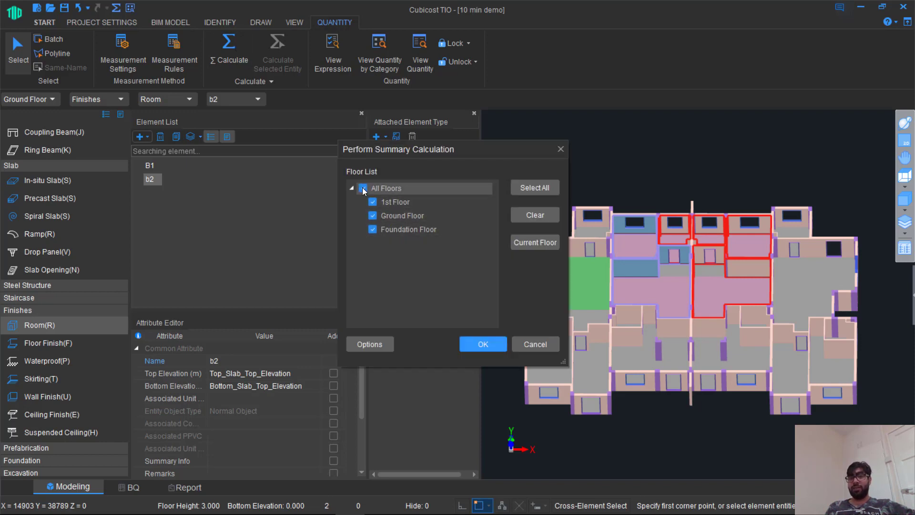
{"action": "left_click", "coordinate": [473, 345]}
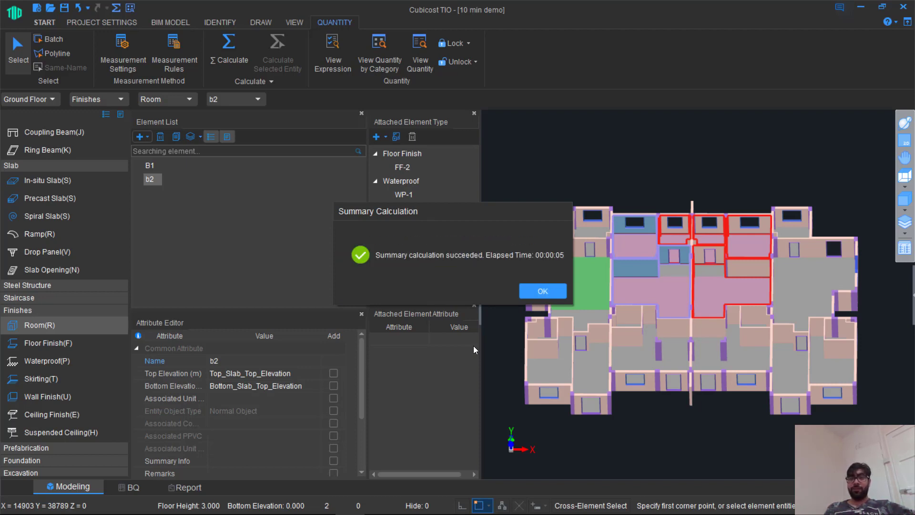
{"action": "left_click", "coordinate": [545, 290]}
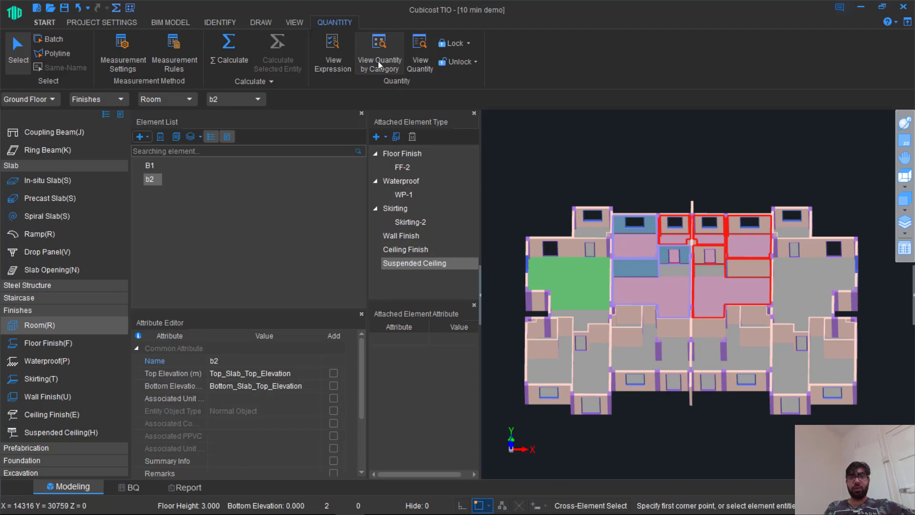
View the quantities by category for the entire 10 min demo range and maximize the quantity table
{"action": "left_click", "coordinate": [420, 55]}
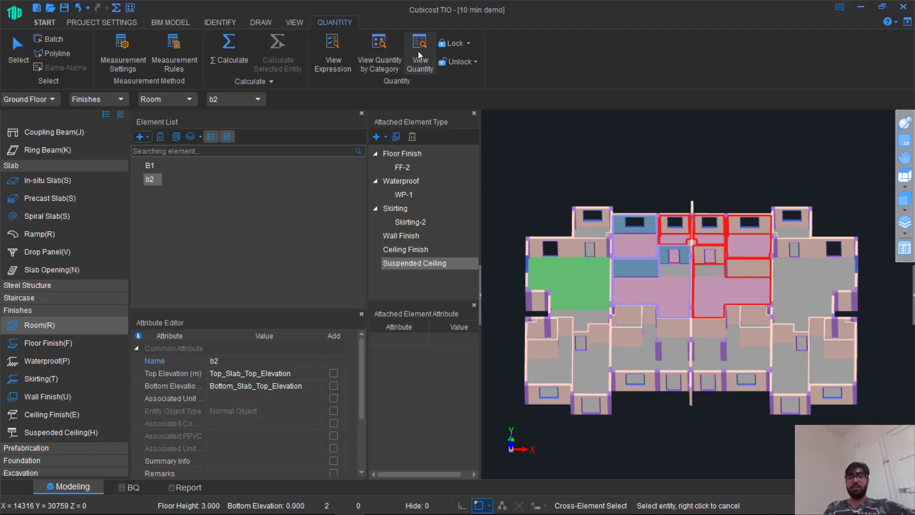
{"action": "left_click", "coordinate": [381, 54]}
{"action": "left_click", "coordinate": [265, 171]}
{"action": "left_click", "coordinate": [266, 160]}
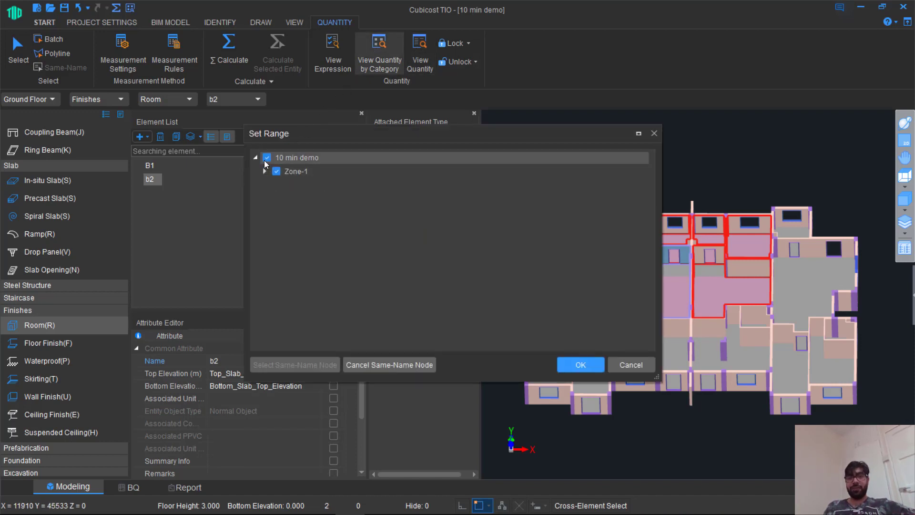
{"action": "left_click", "coordinate": [580, 364]}
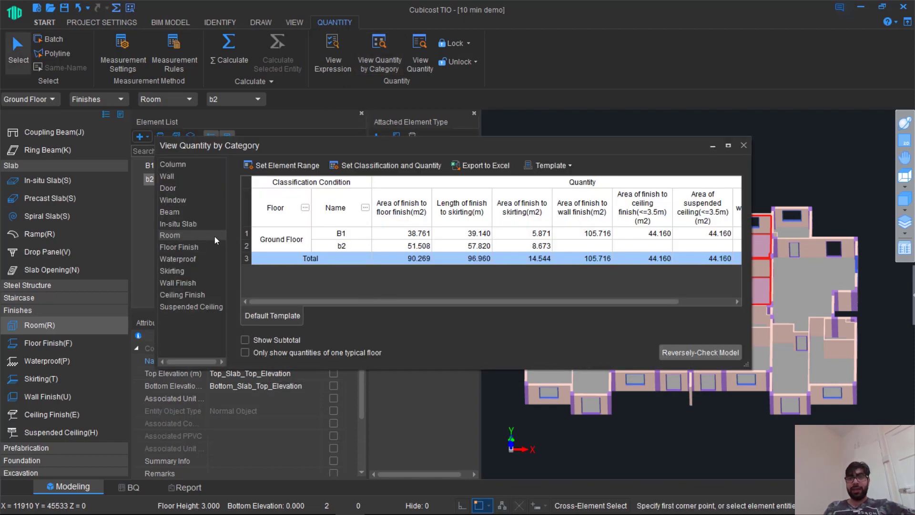
{"action": "left_click", "coordinate": [728, 146]}
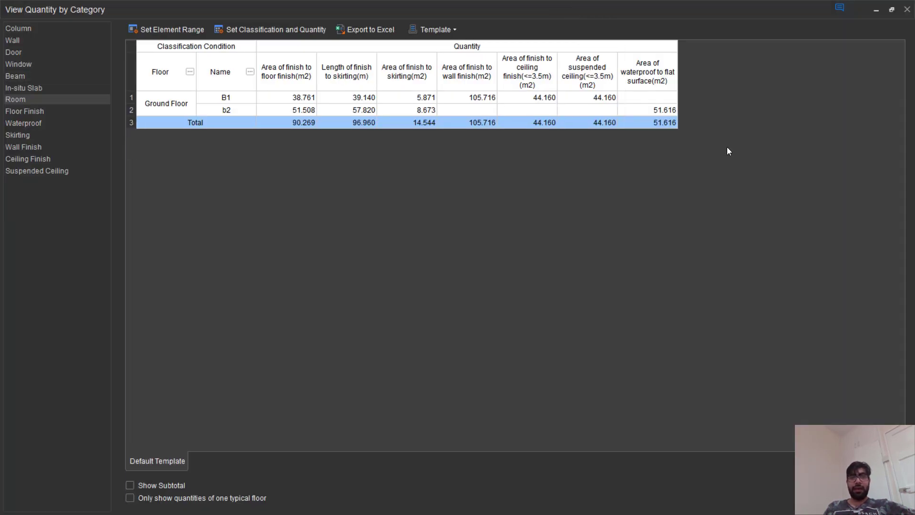
Review the calculated quantities of the Column, Wall, Door, Beam and Room categories
{"action": "left_click", "coordinate": [16, 28]}
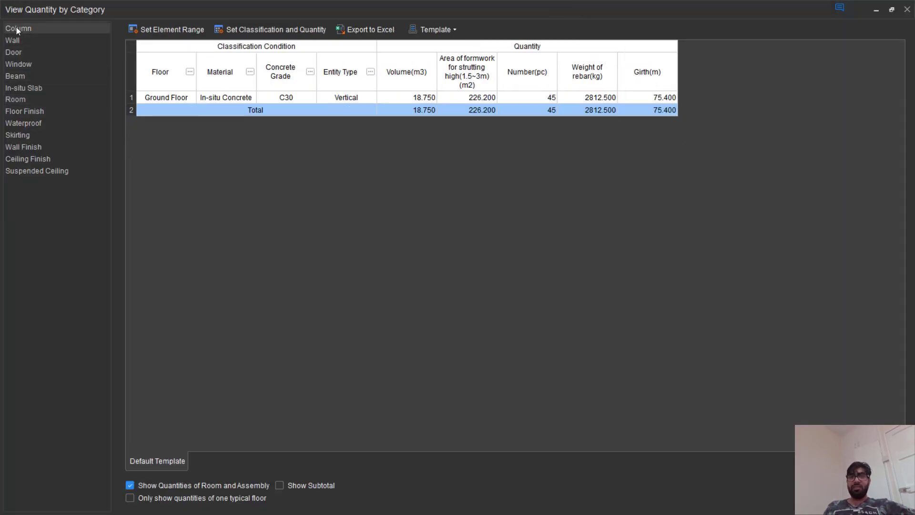
{"action": "left_click", "coordinate": [23, 44]}
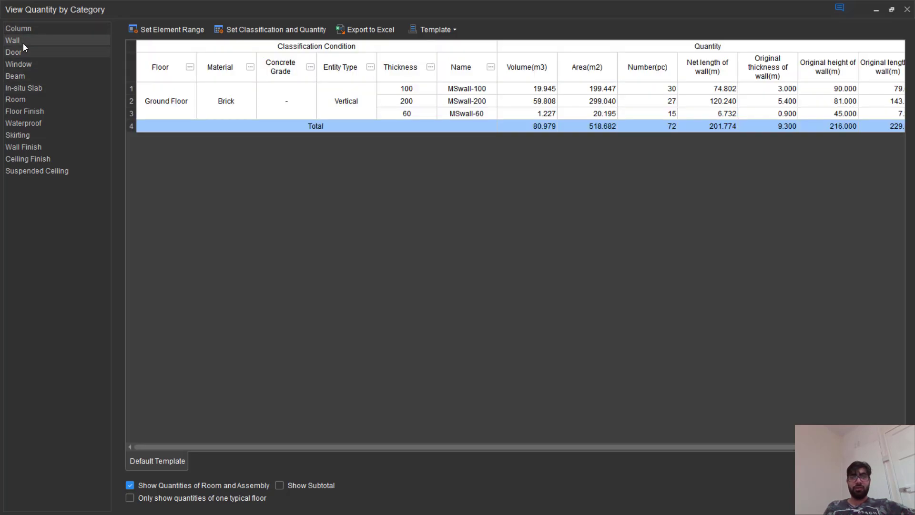
{"action": "left_click", "coordinate": [16, 54]}
{"action": "left_click", "coordinate": [16, 75]}
{"action": "left_click", "coordinate": [24, 99]}
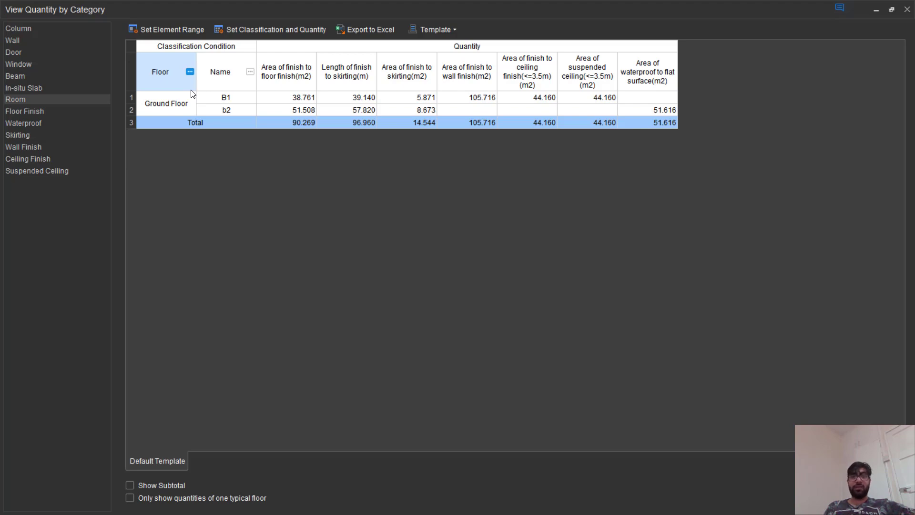
Remove Floor from the room classification conditions and move Name to the first position in the attribute order
{"action": "left_click", "coordinate": [243, 31]}
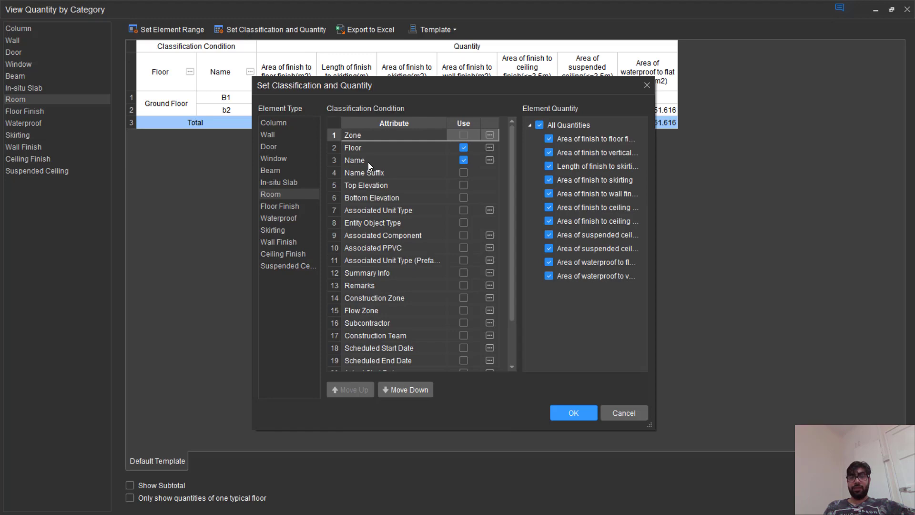
{"action": "left_click", "coordinate": [463, 148]}
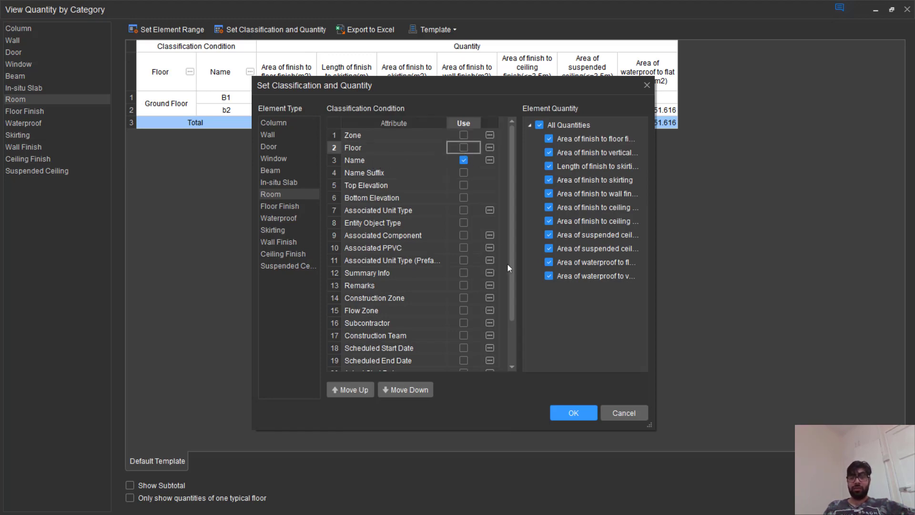
{"action": "left_click", "coordinate": [351, 160]}
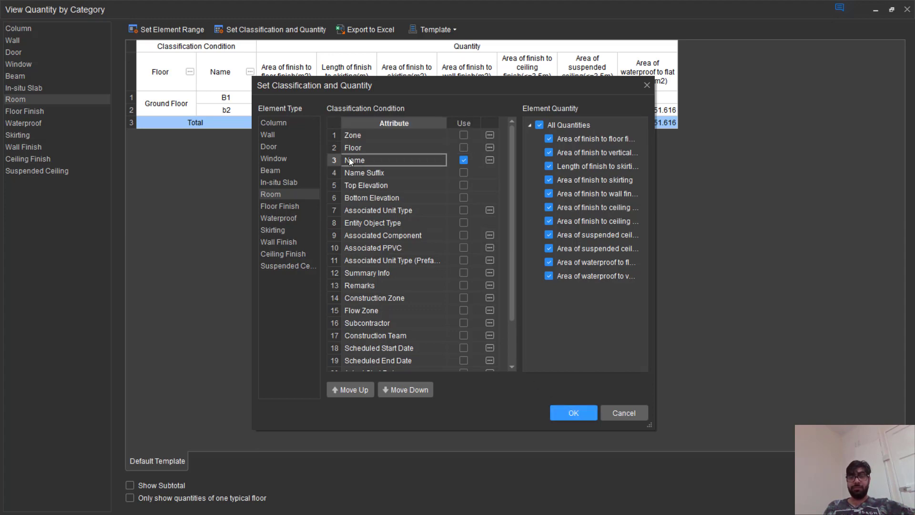
{"action": "left_click", "coordinate": [364, 390]}
{"action": "left_click", "coordinate": [364, 391]}
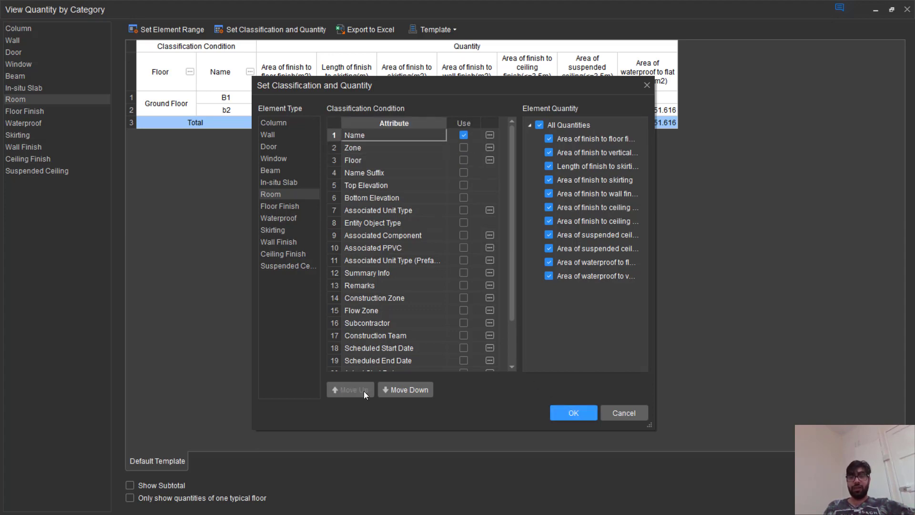
{"action": "left_click", "coordinate": [579, 412]}
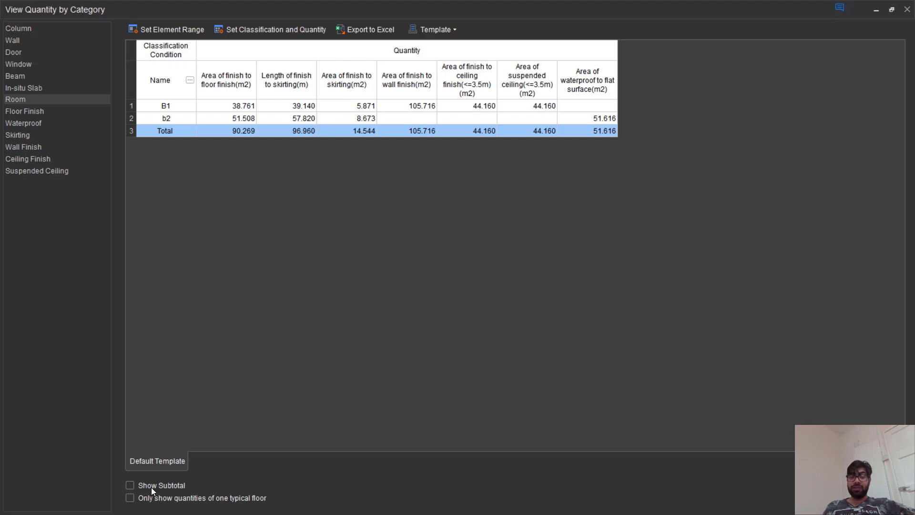
Turn on subtotals and the quantities of only one typical floor, and remove Floor from the floor finish classification conditions
{"action": "left_click", "coordinate": [129, 499]}
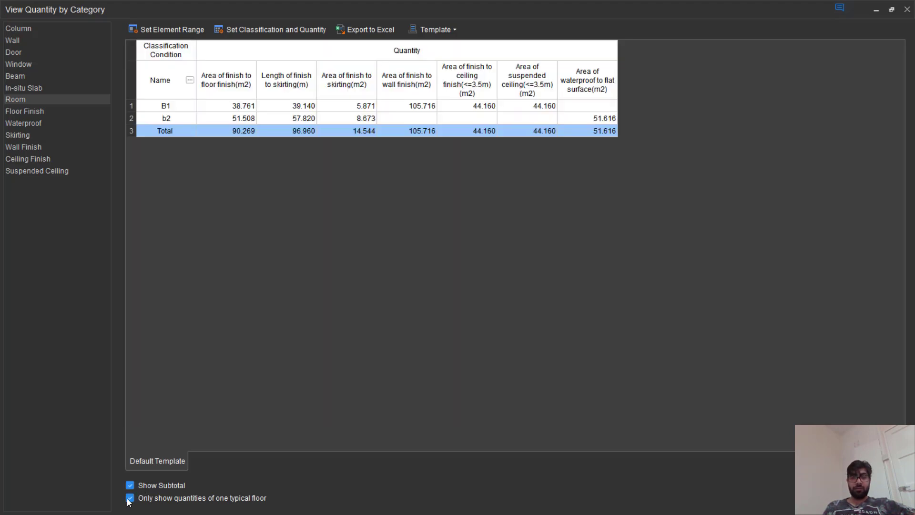
{"action": "left_click", "coordinate": [40, 113]}
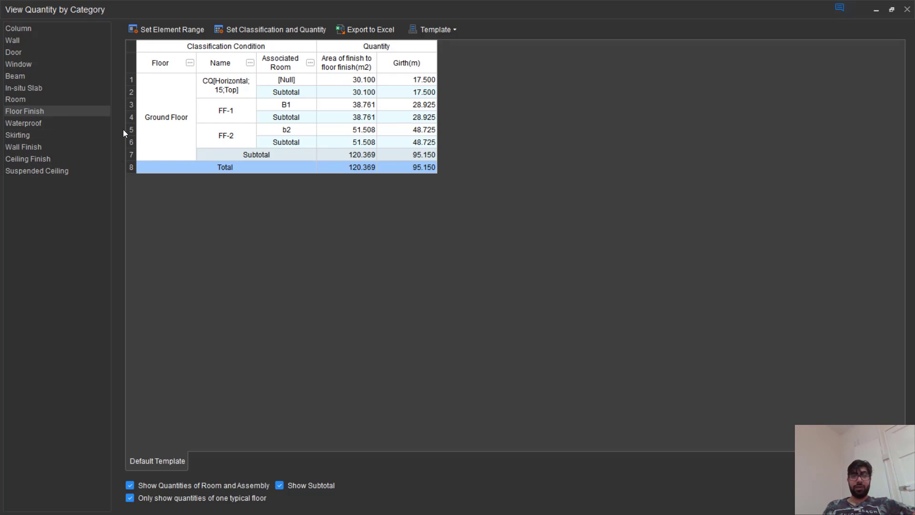
{"action": "left_click", "coordinate": [248, 30]}
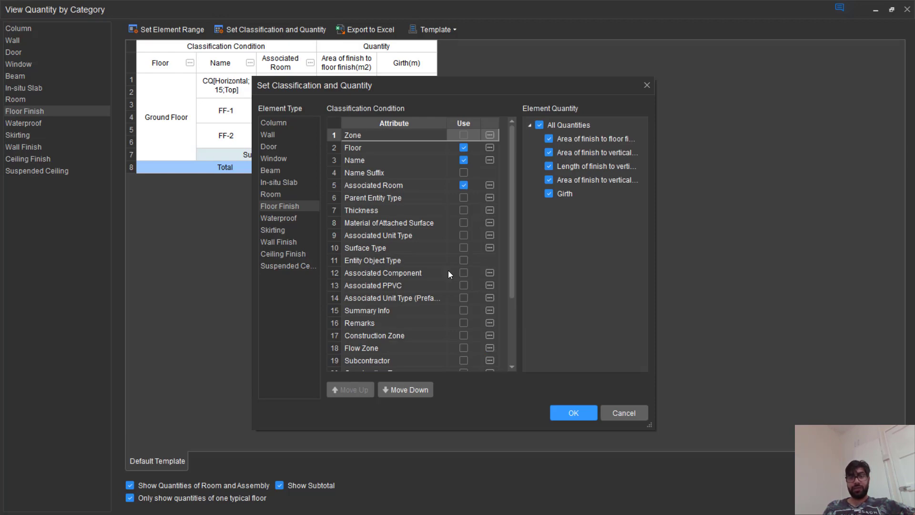
{"action": "left_click", "coordinate": [464, 148]}
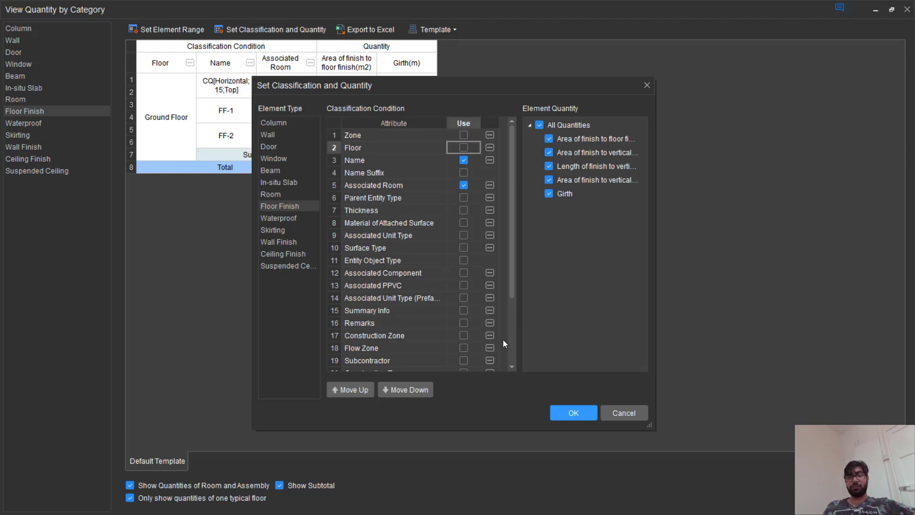
{"action": "left_click", "coordinate": [580, 414]}
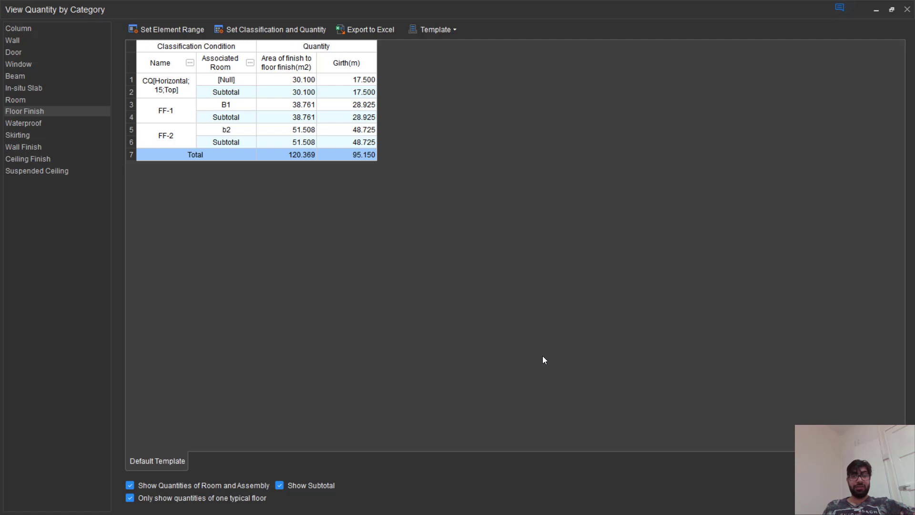
Review the waterproof, wall finish, skirting and room quantities, closing the calendar reminder window that covers the table
{"action": "left_click", "coordinate": [61, 123]}
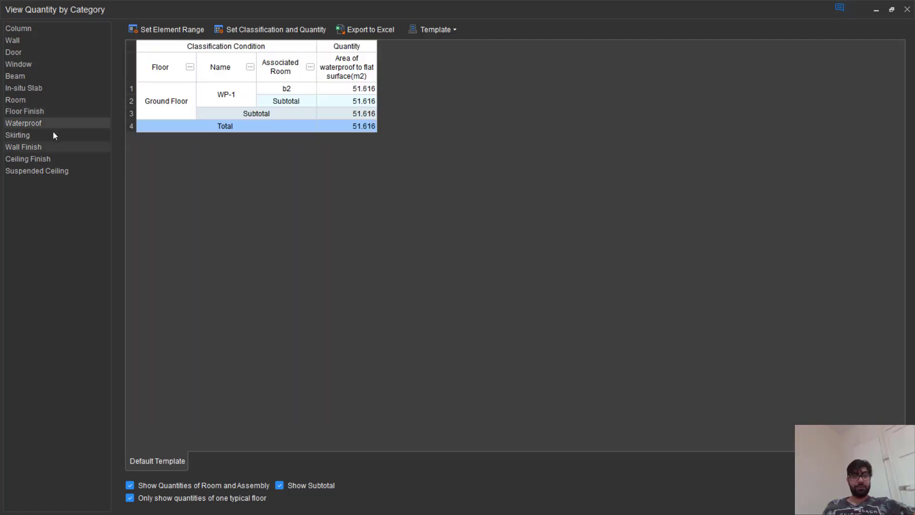
{"action": "left_click", "coordinate": [47, 146]}
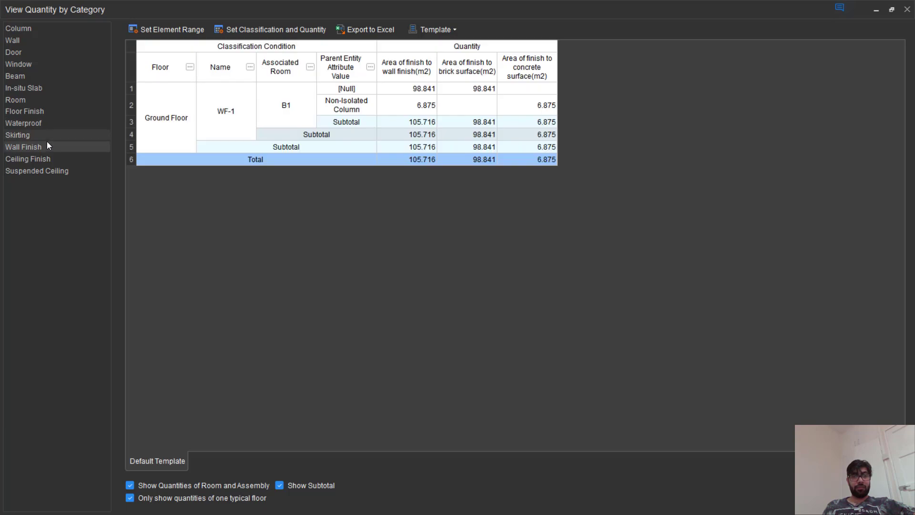
{"action": "left_click", "coordinate": [47, 133]}
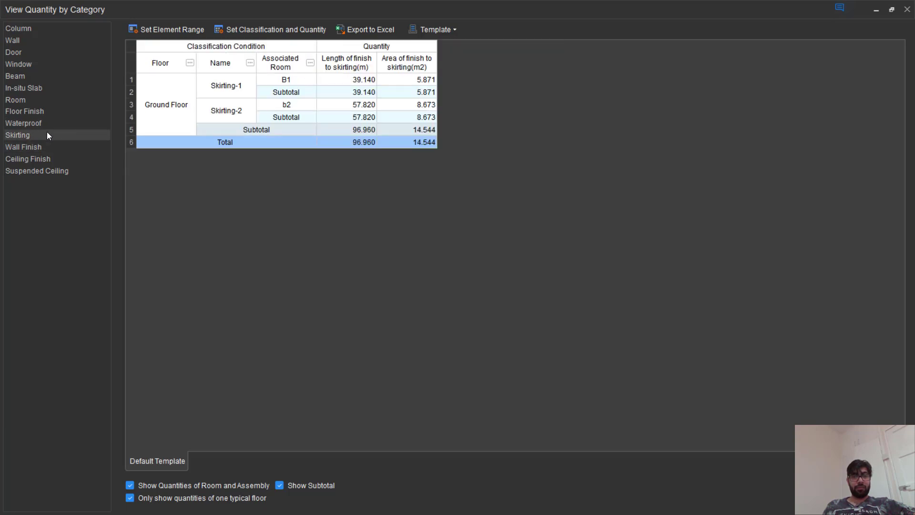
{"action": "left_click", "coordinate": [41, 100]}
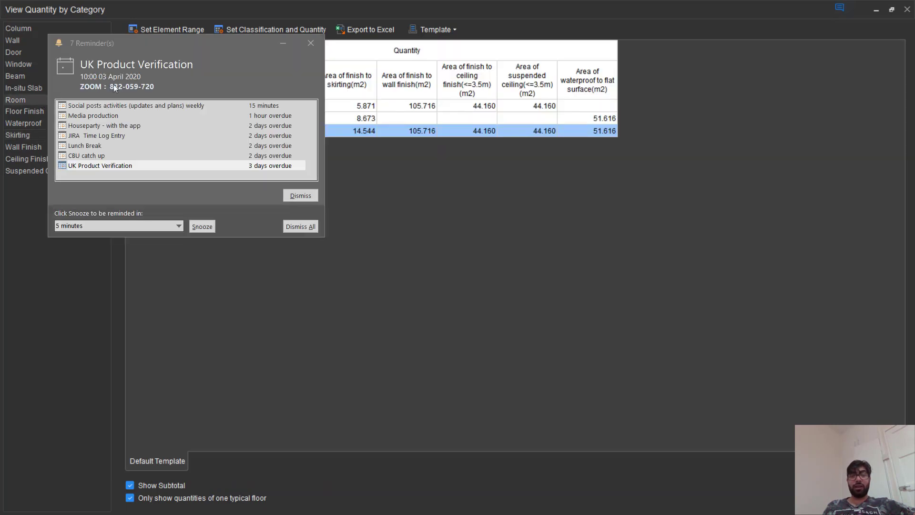
{"action": "left_click", "coordinate": [310, 43]}
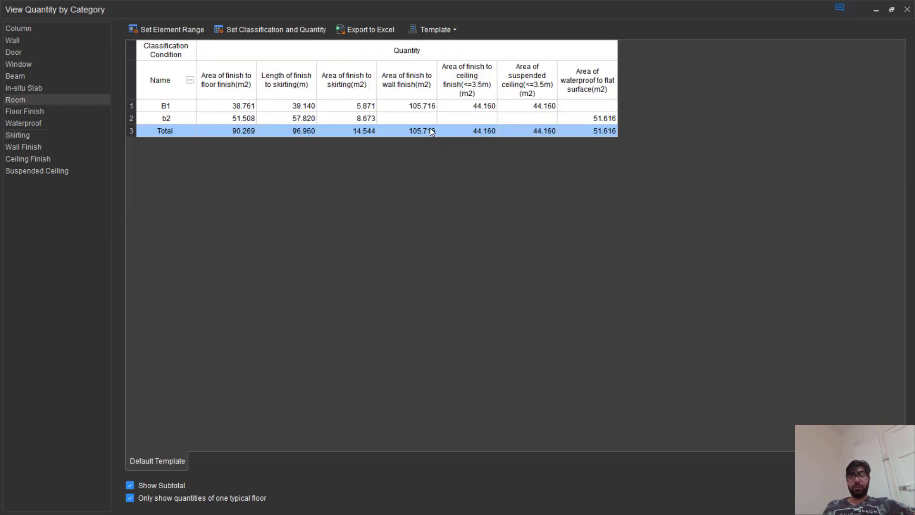
Reverse-check the rooms' total wall finish area and locate the 4.829, 3.300 and 9.900 m2 WF-1 entries of room B1 in the model
{"action": "left_click", "coordinate": [431, 131]}
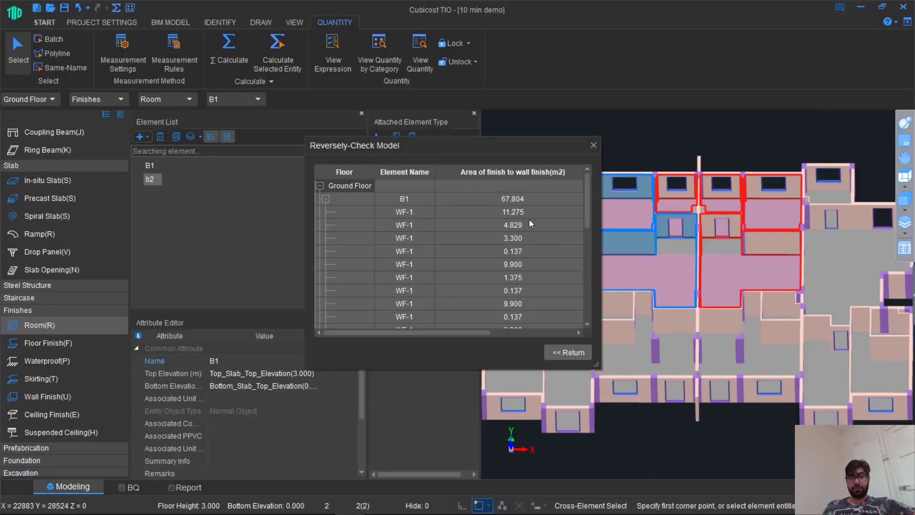
{"action": "left_click", "coordinate": [529, 222]}
{"action": "left_click", "coordinate": [522, 241]}
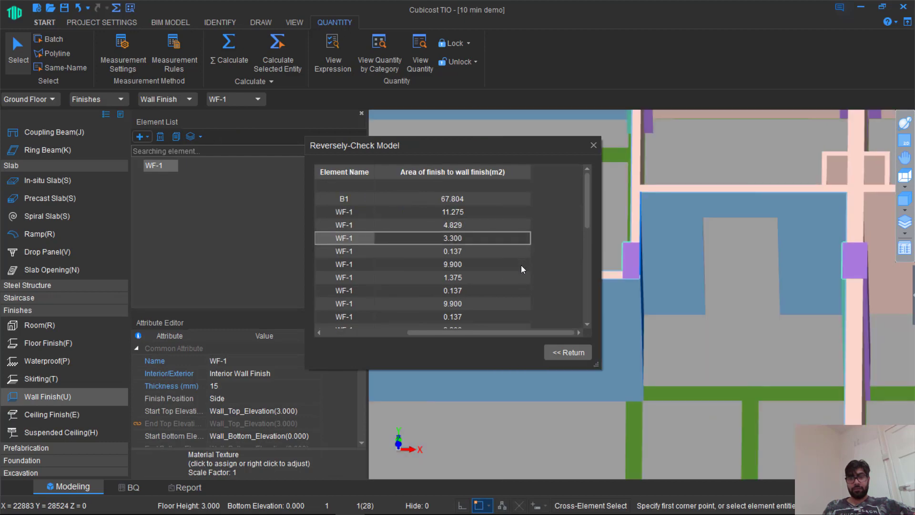
{"action": "left_click", "coordinate": [521, 266]}
{"action": "left_click", "coordinate": [594, 145]}
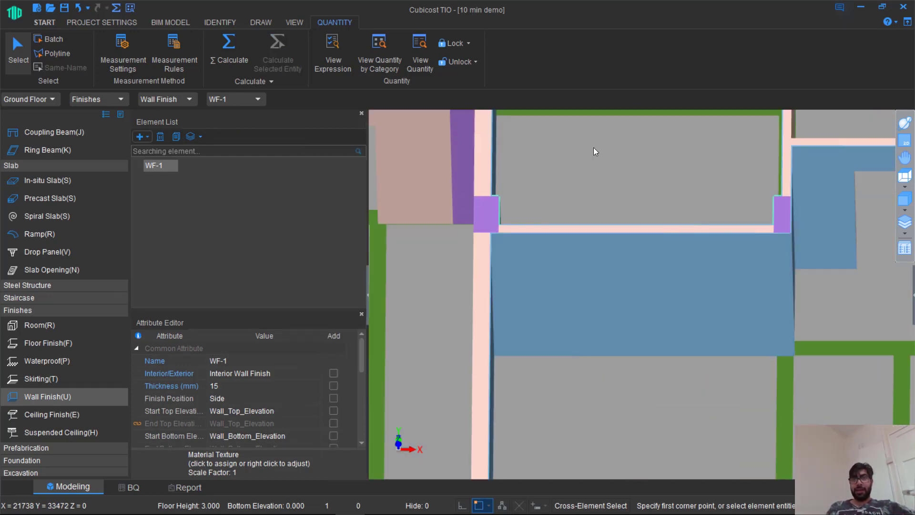
{"action": "key", "text": "super"}
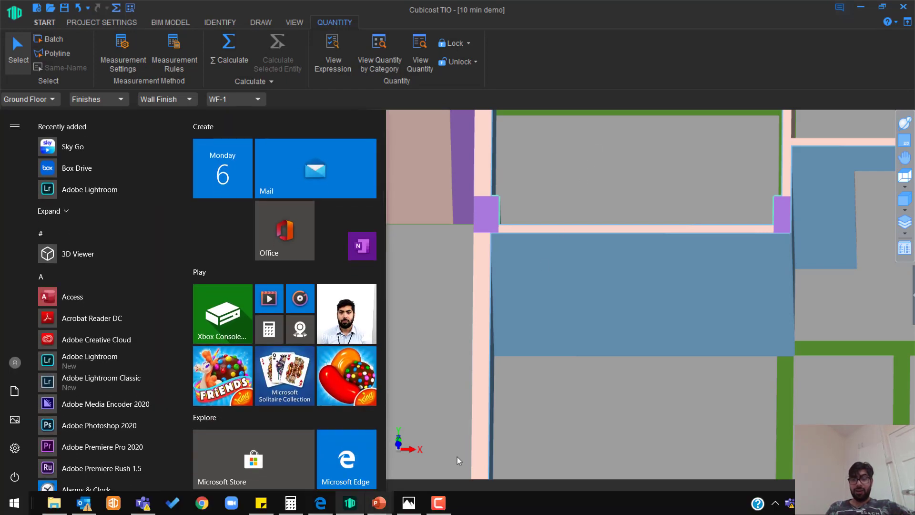
{"action": "left_click", "coordinate": [436, 511]}
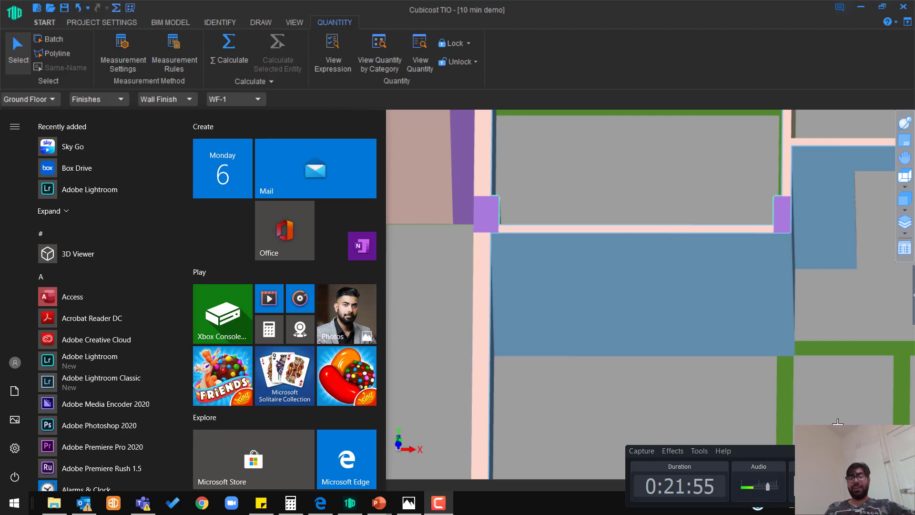
{"action": "left_click", "coordinate": [835, 290]}
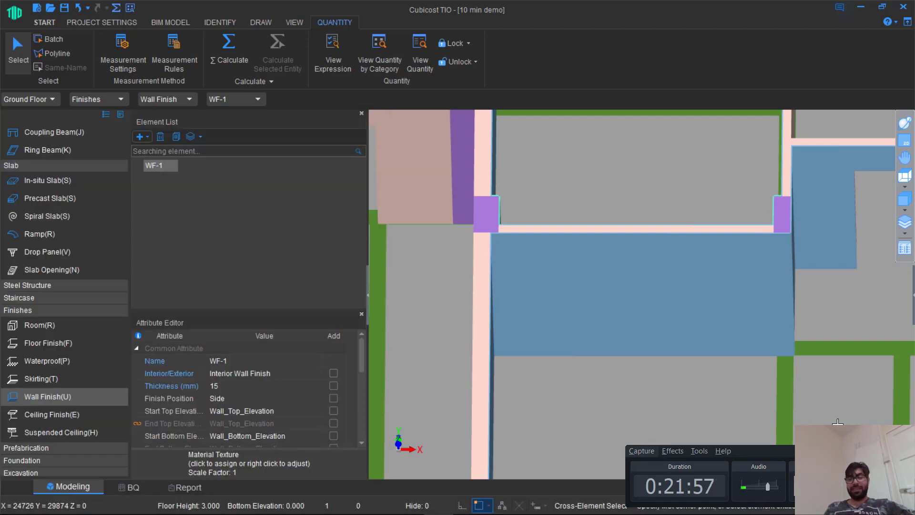